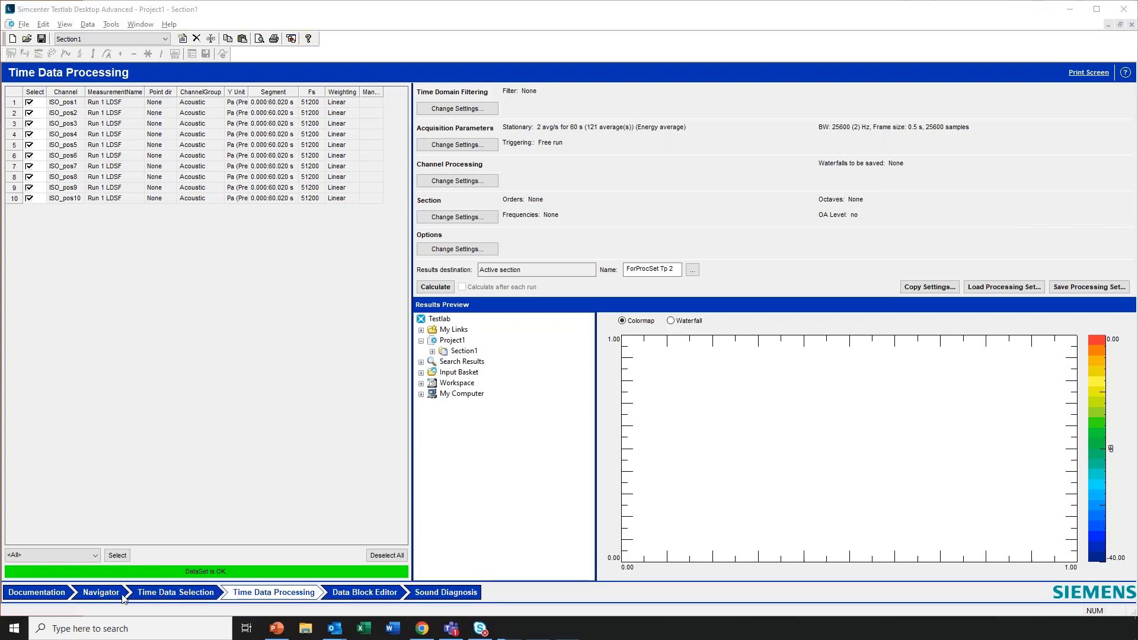
- In Navigator, plot all ten Throughput channels of Run 1 LDSF ForProcSet Tp 1 in a new UpperLower display
left_click(87, 593)
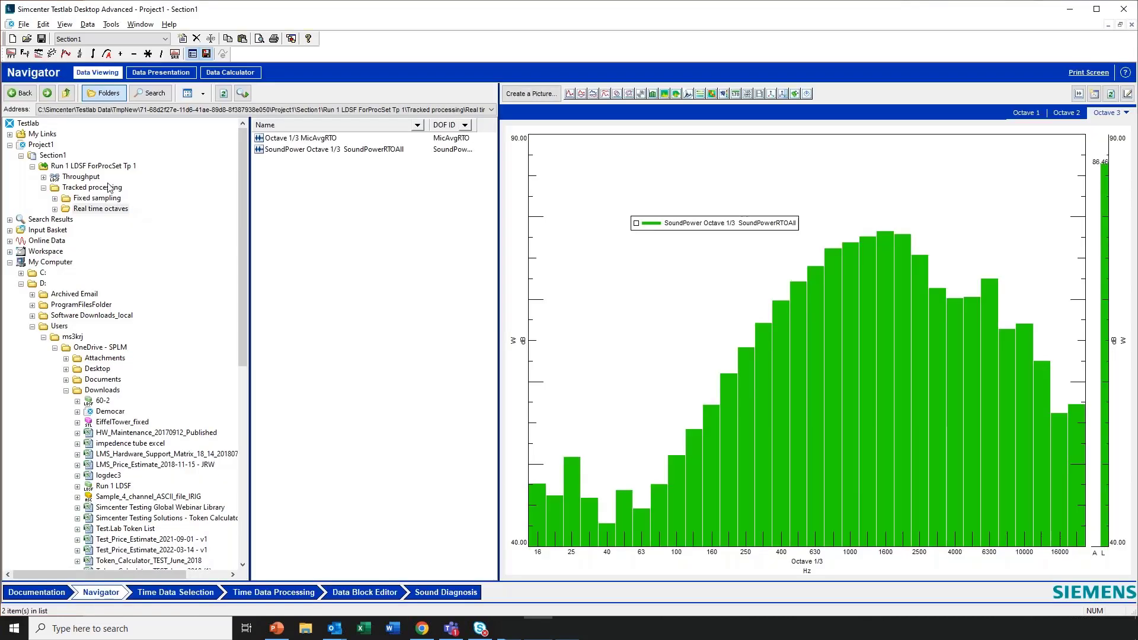
left_click(126, 166)
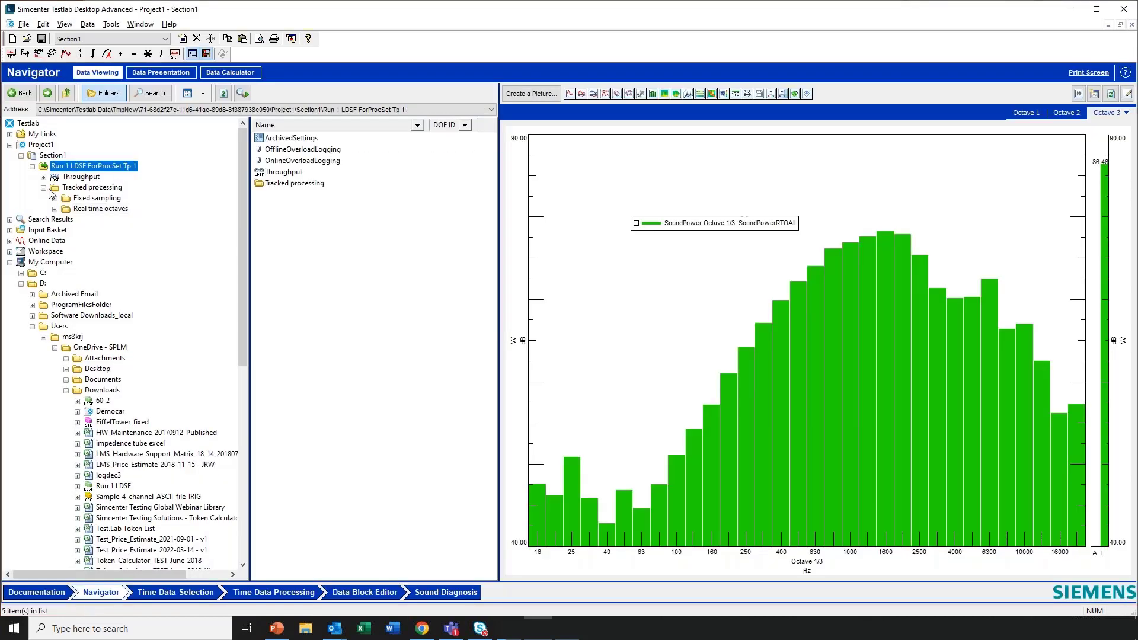
left_click(264, 173)
double_click(264, 173)
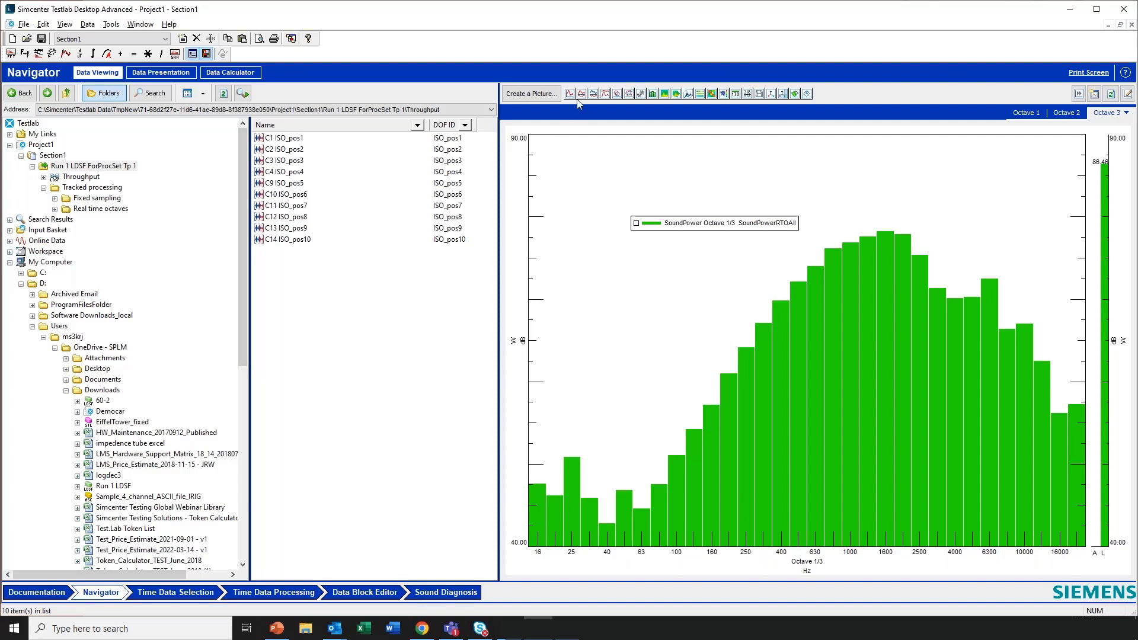
left_click(592, 94)
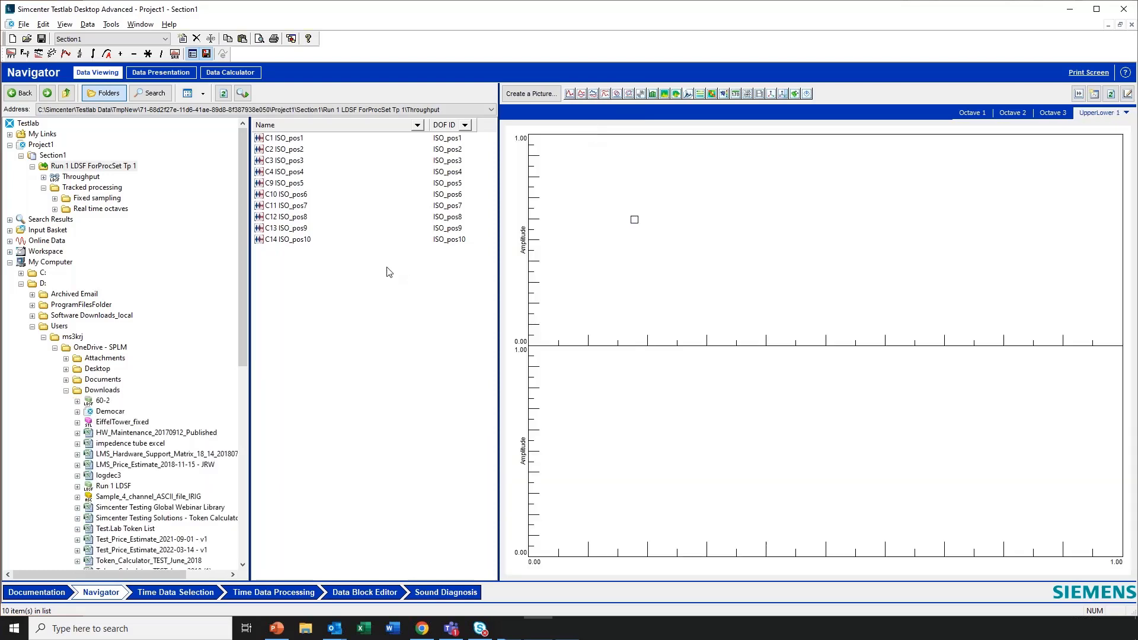
left_click_drag(330, 291, 269, 138)
left_click_drag(282, 192, 774, 277)
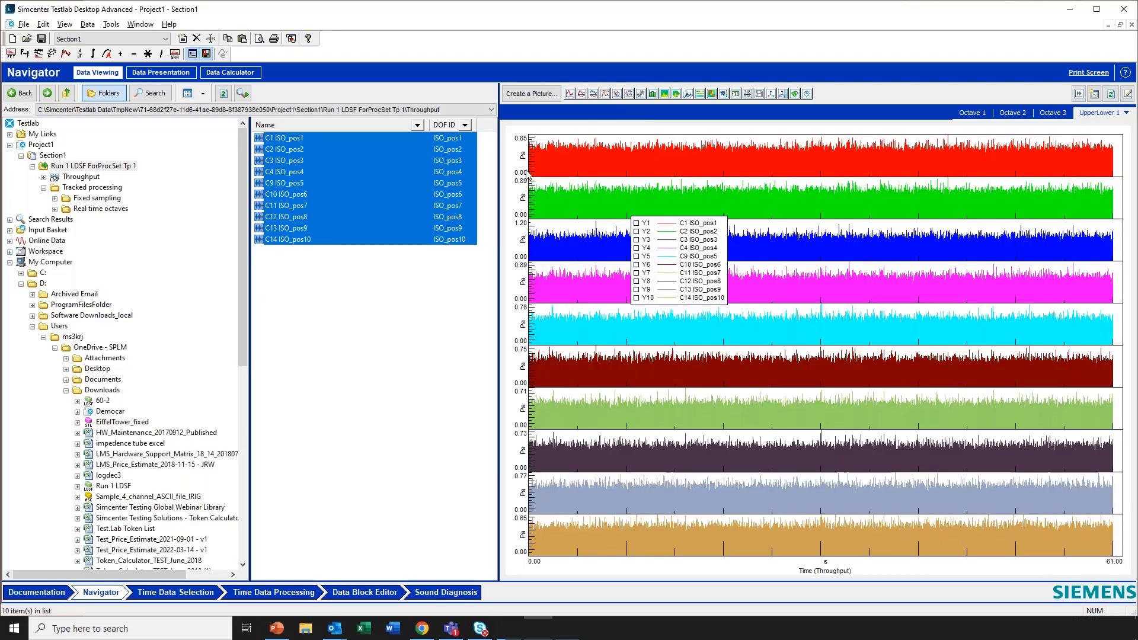
- Set the Y-axis format to Real for the ISO_pos1, ISO_pos2 and ISO_pos3 throughput plots
right_click(515, 151)
mouse_move(529, 184)
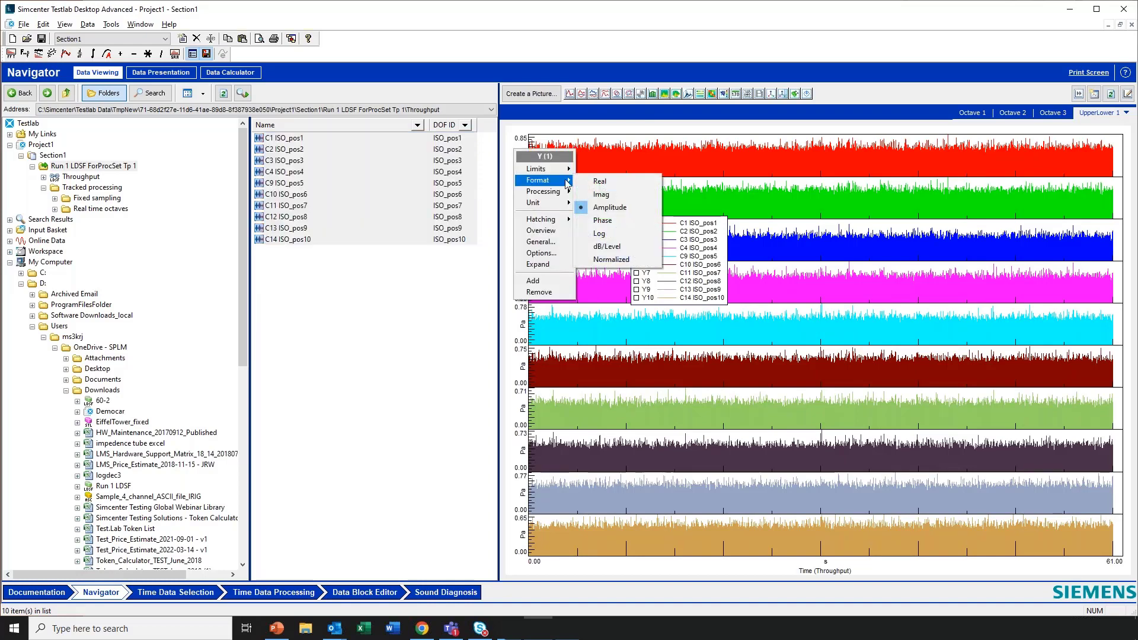
left_click(593, 184)
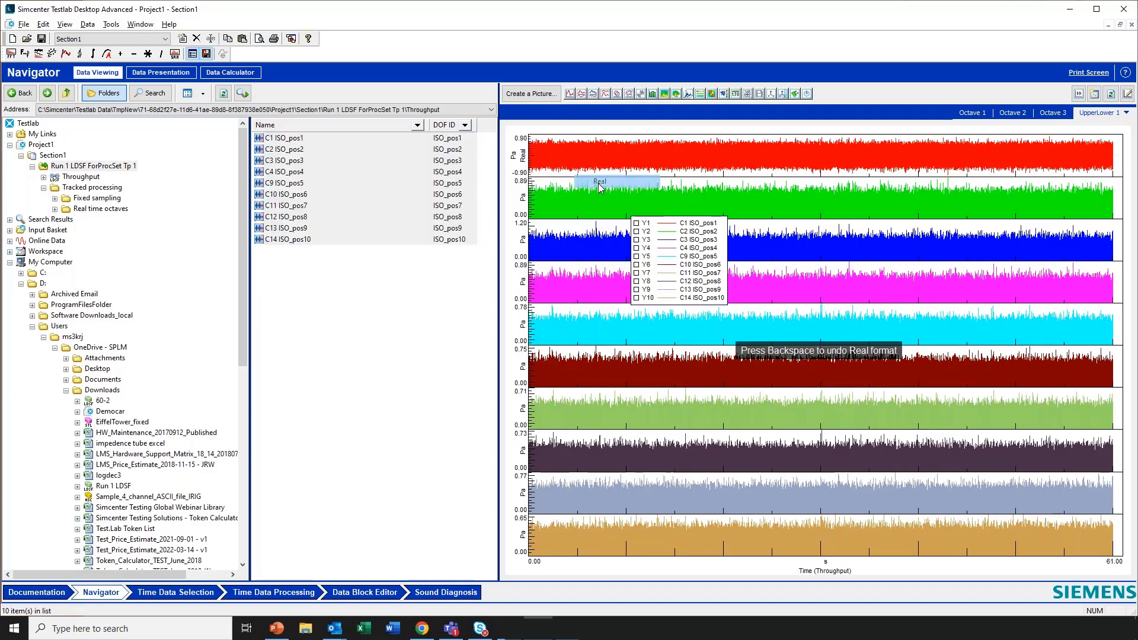
right_click(525, 205)
mouse_move(548, 233)
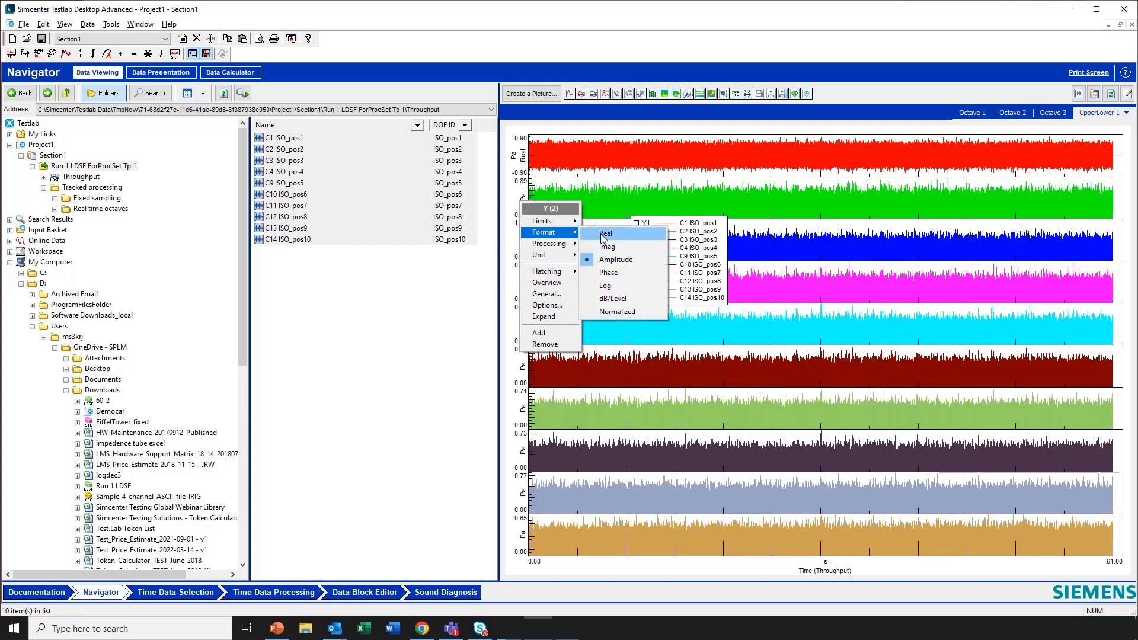
left_click(604, 233)
right_click(521, 243)
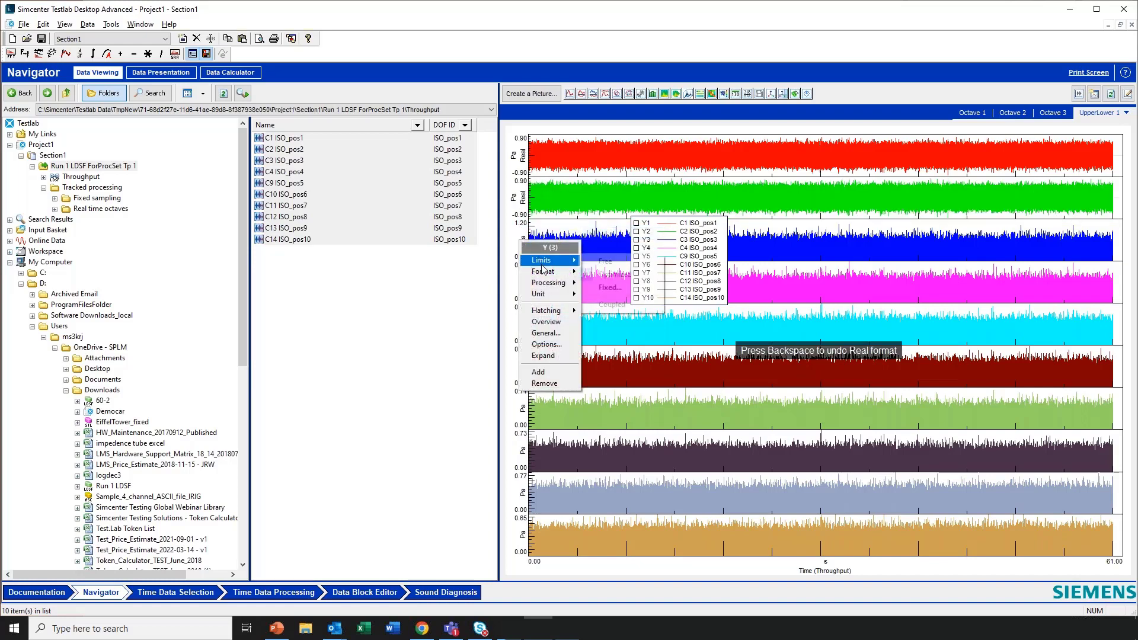
mouse_move(543, 272)
left_click(604, 272)
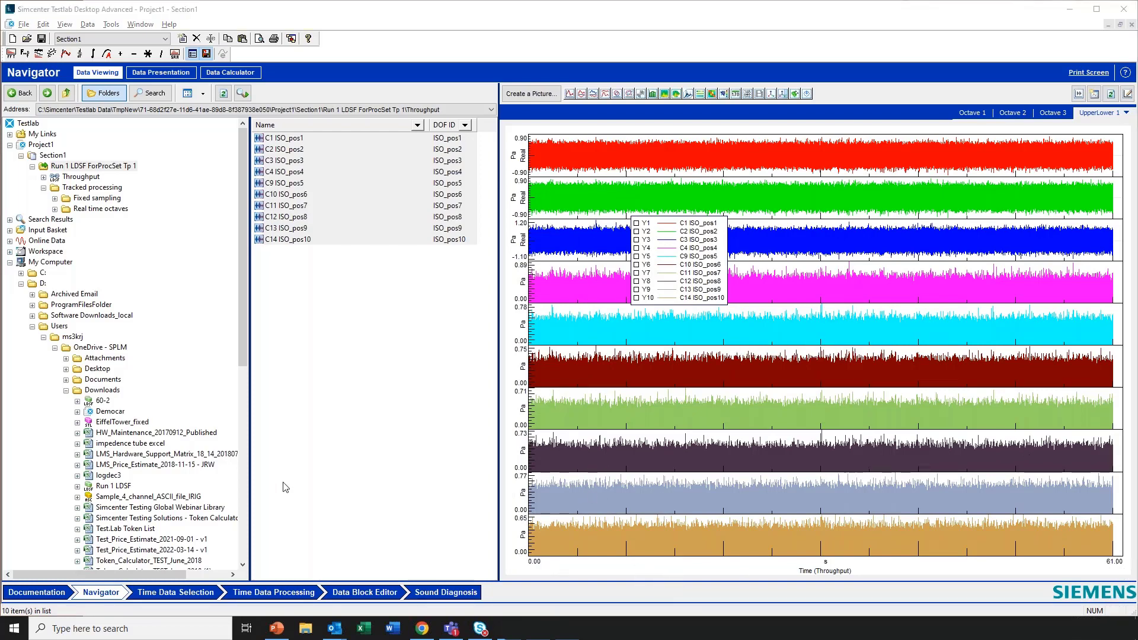
- In Time Data Selection, display the time signals of channels ISO_pos1 through ISO_pos4
left_click(163, 595)
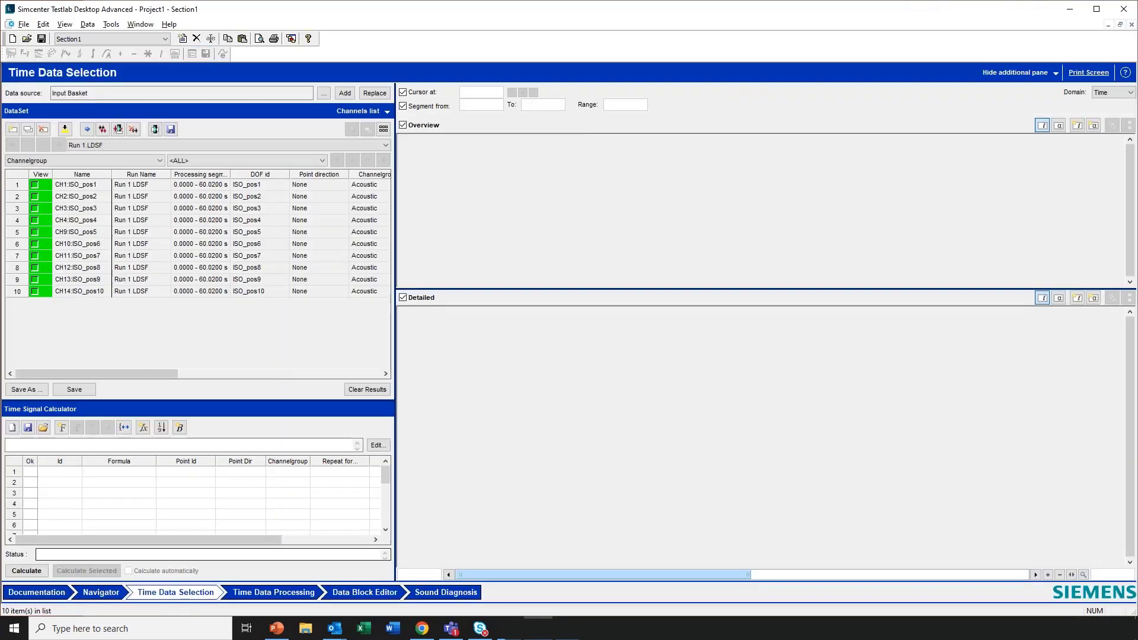
left_click(35, 186)
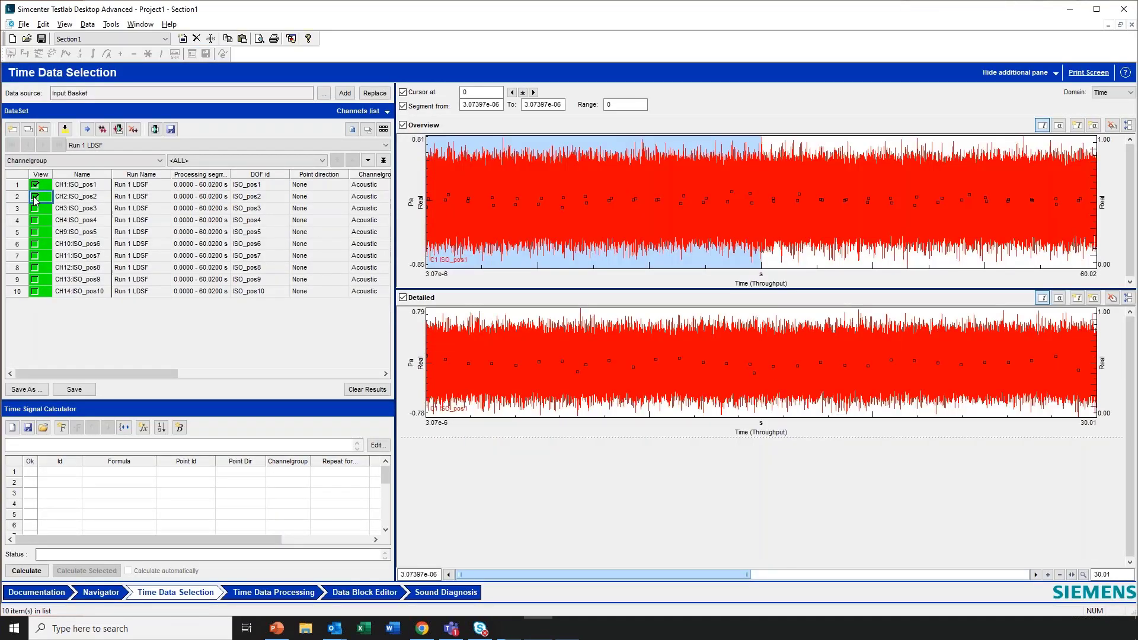
left_click(33, 196)
left_click(34, 208)
left_click(33, 219)
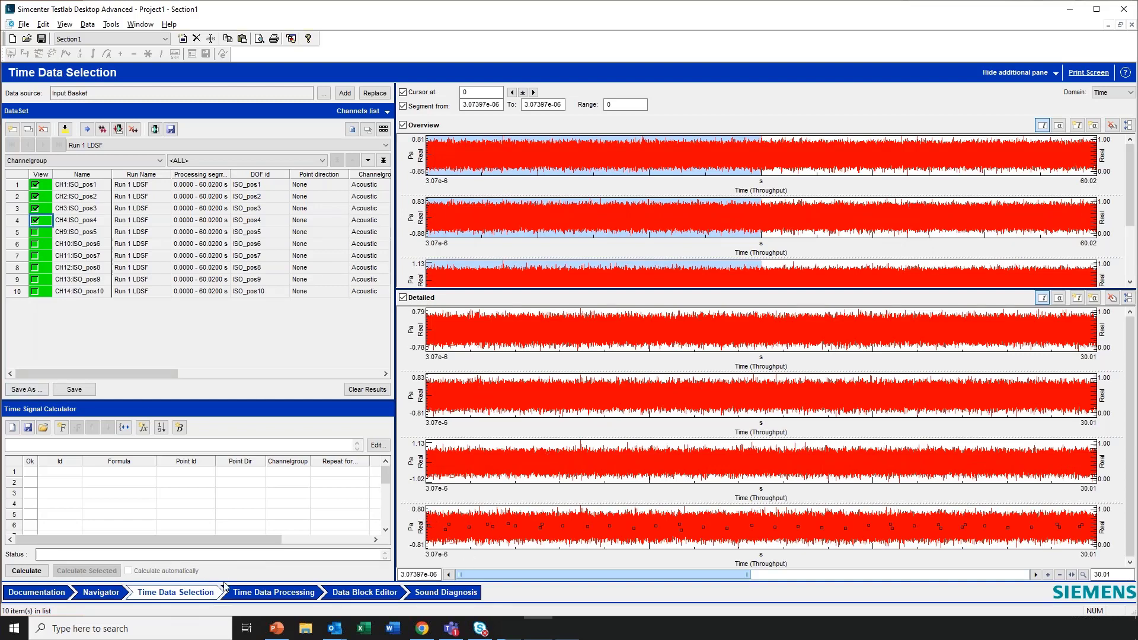
- In Time Data Processing, review the tracking and triggering settings of the acquisition parameters, and close them
left_click(296, 598)
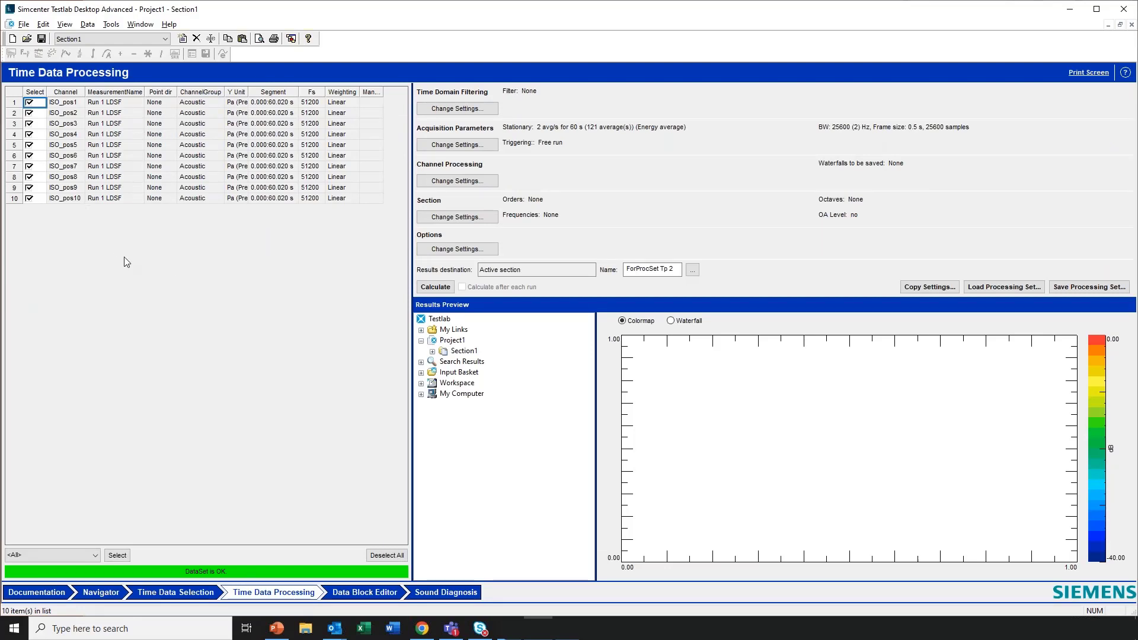
left_click(474, 146)
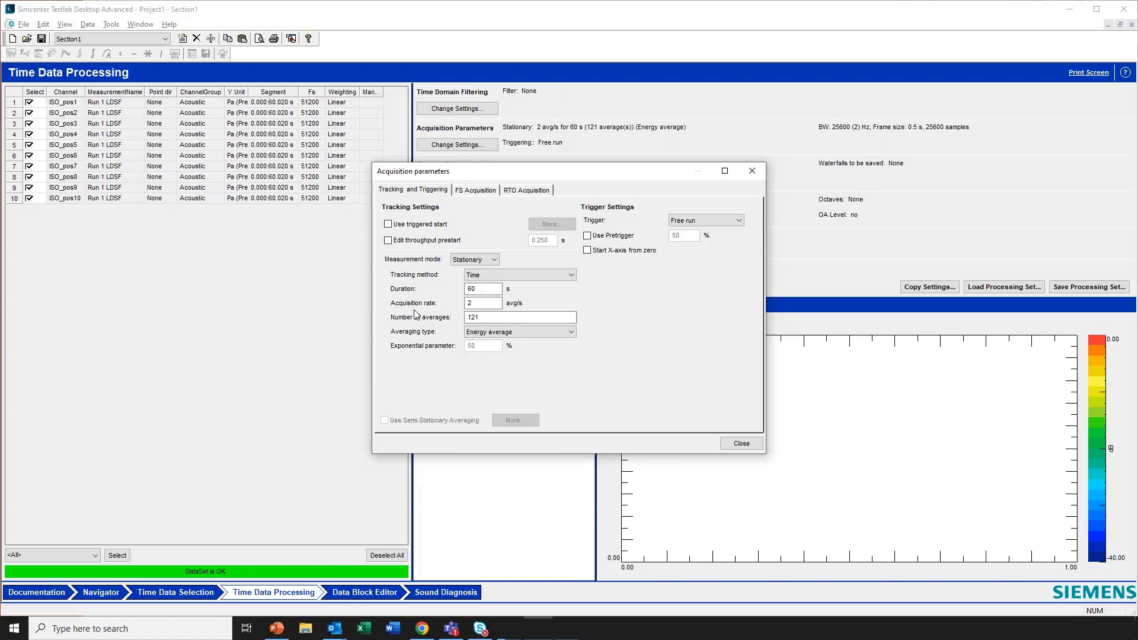
left_click(752, 170)
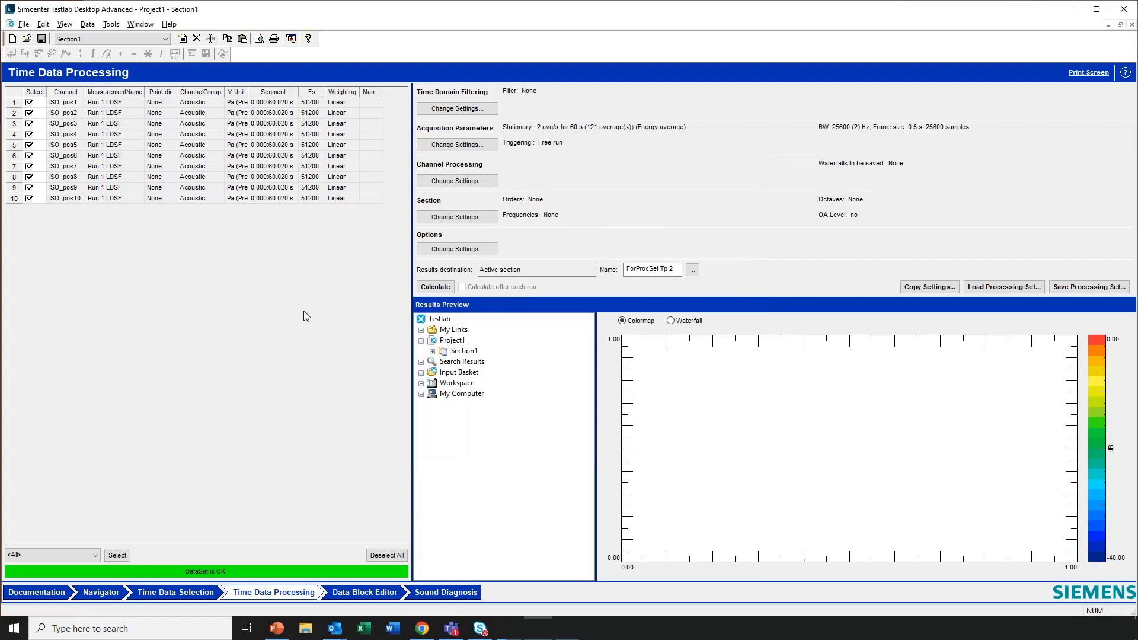
- Review the channel processing settings for the Acoustic group and the derived RTO formulas, and close them
left_click(470, 181)
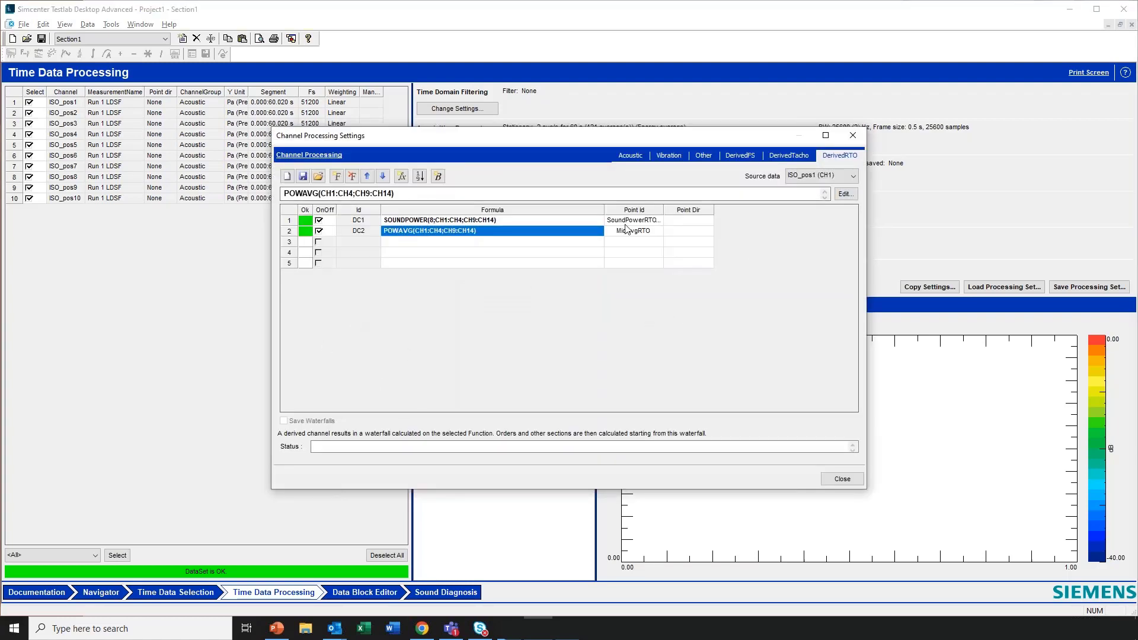
left_click(631, 156)
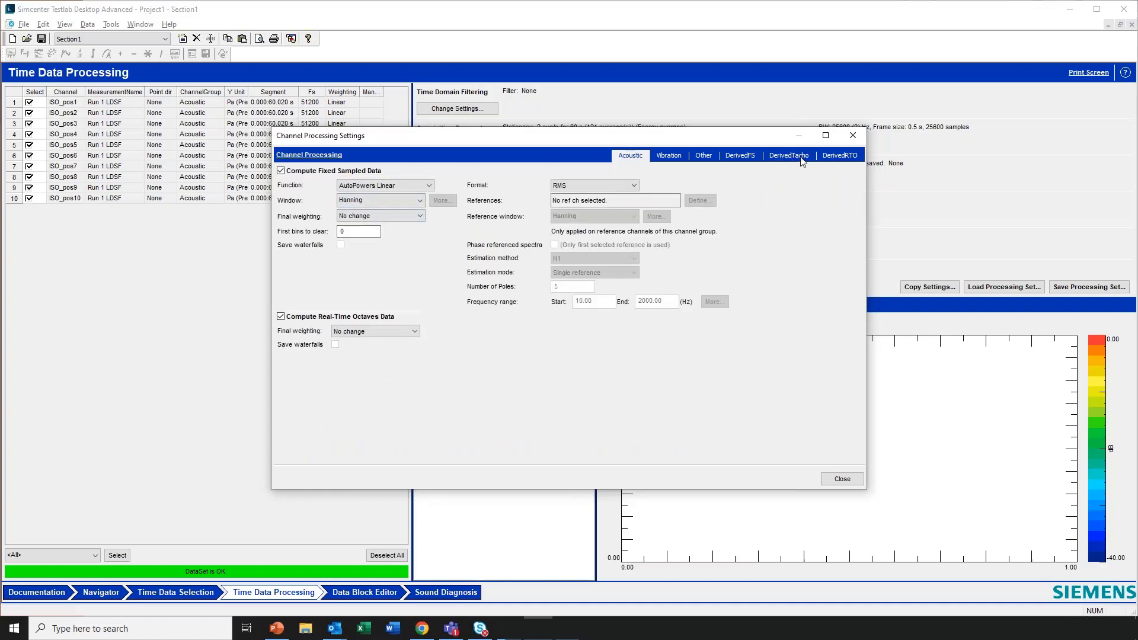
left_click(833, 156)
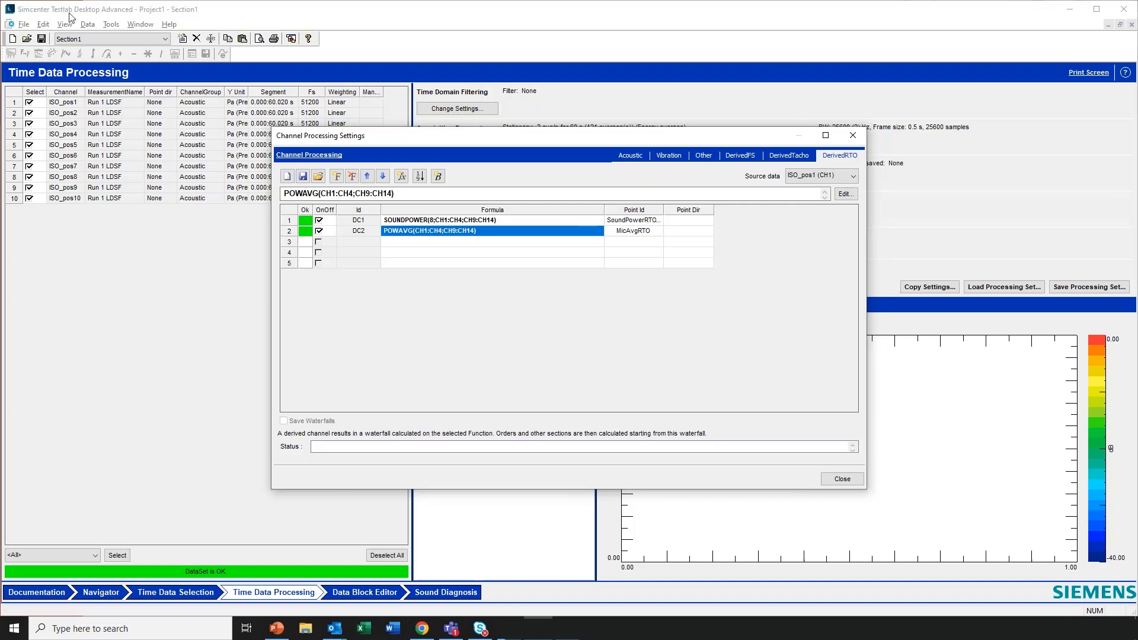
left_click(852, 135)
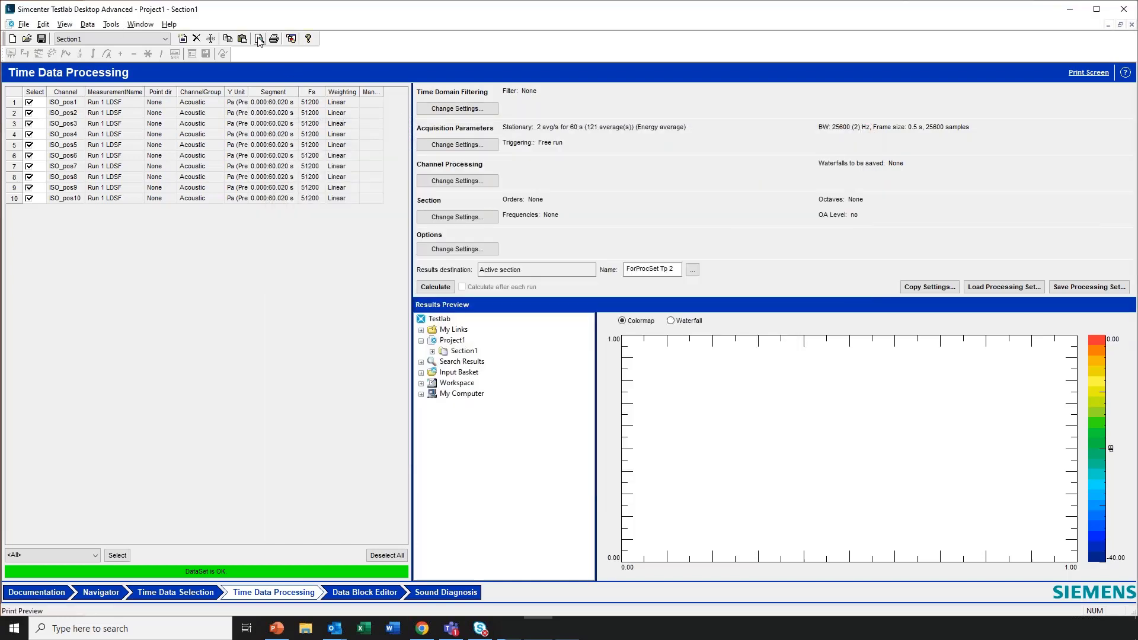
- Look through the available add-ins and read the description of ANSI-IEC Octave filtering
left_click(111, 25)
mouse_move(140, 25)
left_click(119, 37)
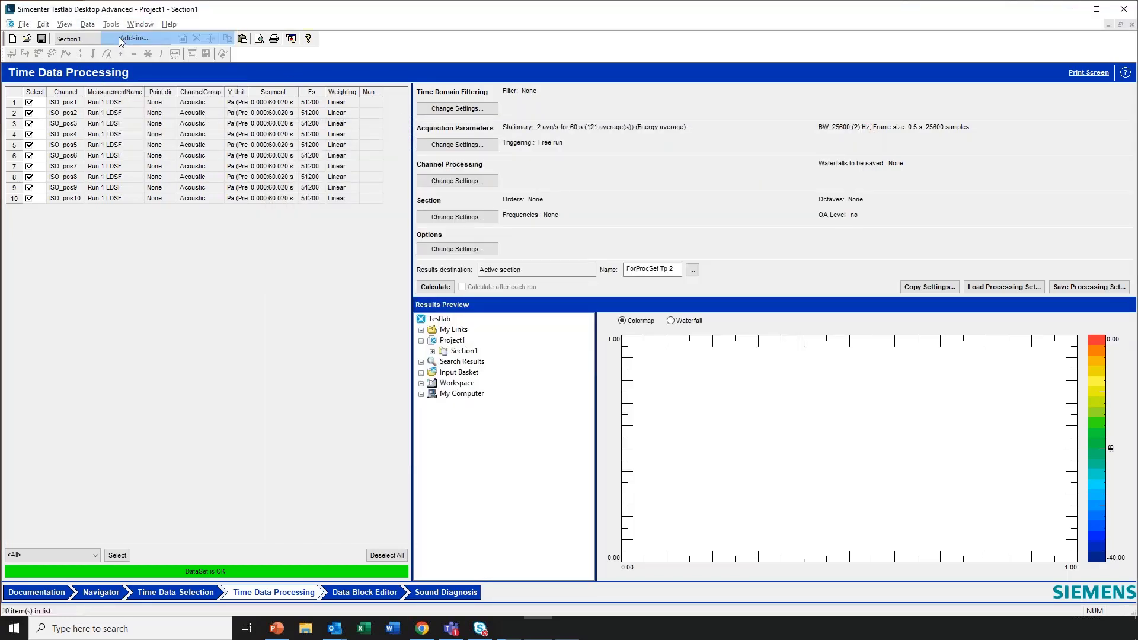
scroll(548, 254, "down", 4)
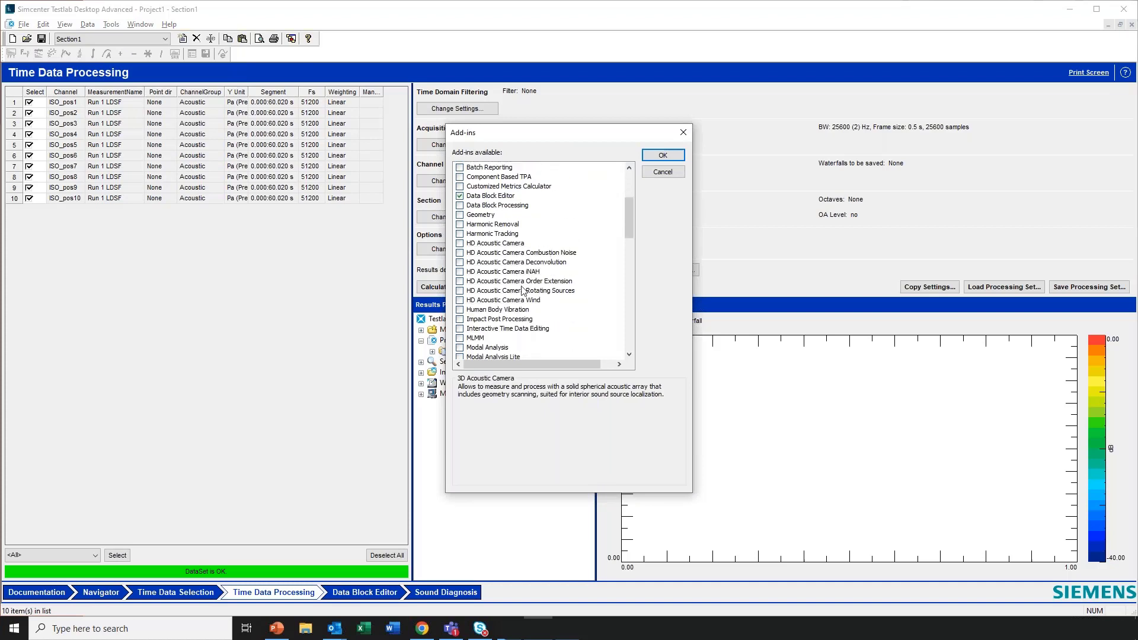
scroll(523, 285, "down", 10)
scroll(522, 285, "down", 3)
scroll(510, 299, "up", 12)
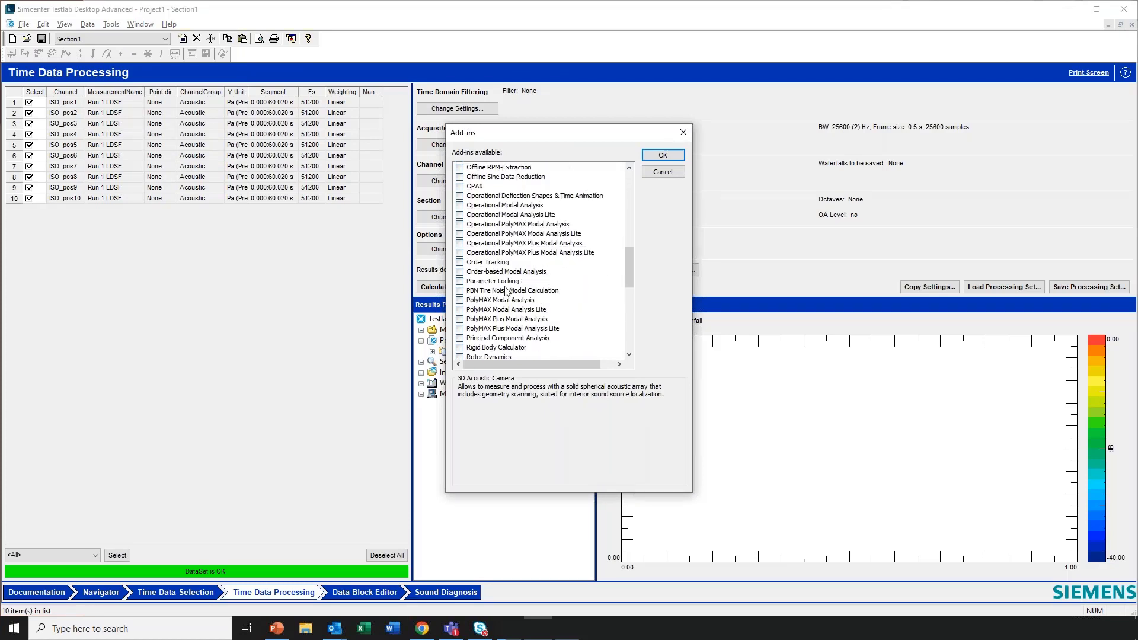
scroll(480, 231, "up", 9)
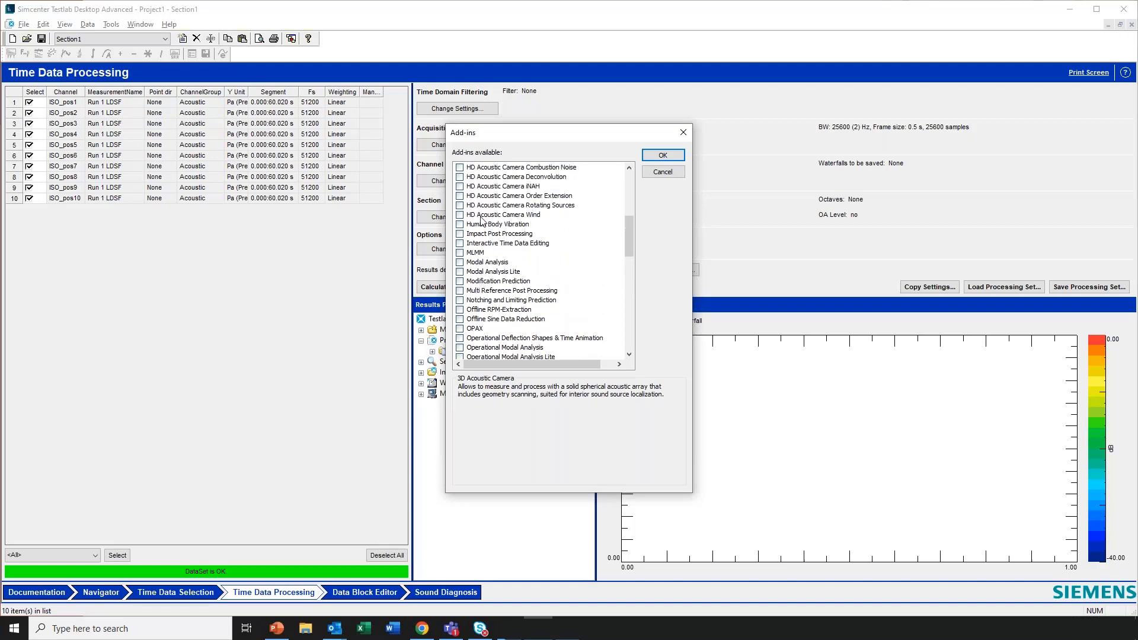
scroll(482, 219, "down", 1)
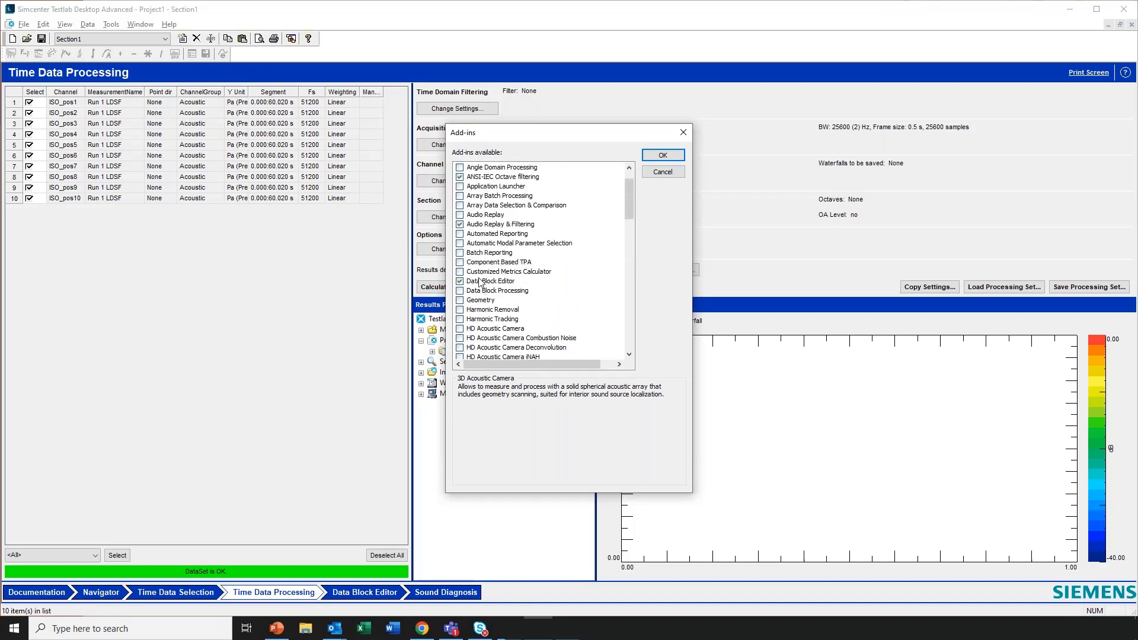
scroll(507, 255, "down", 1)
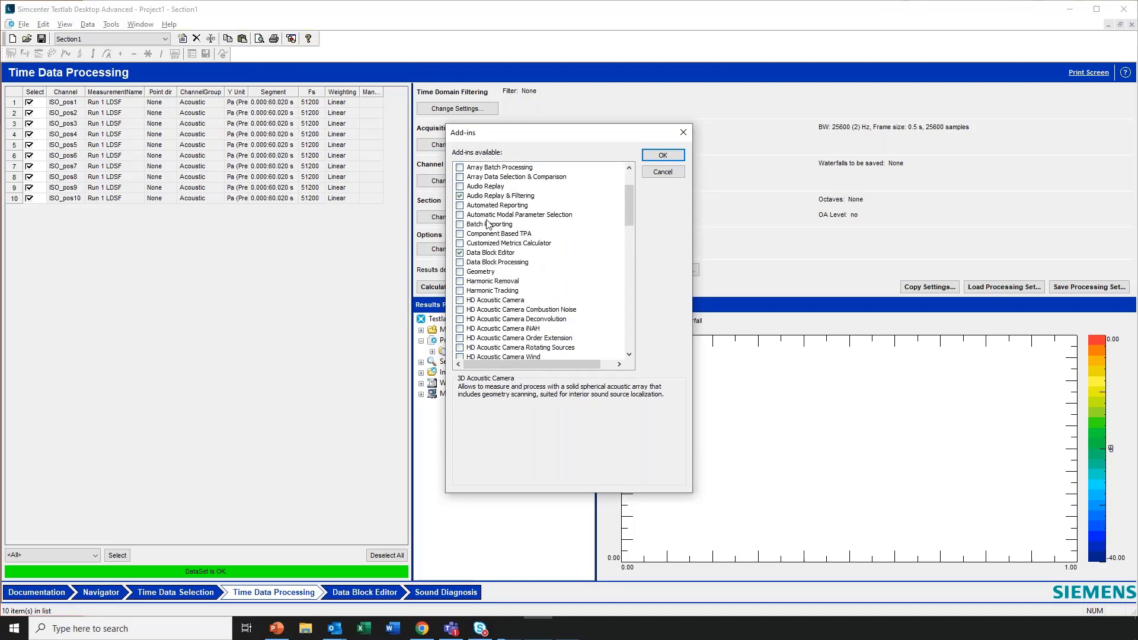
scroll(490, 237, "up", 1)
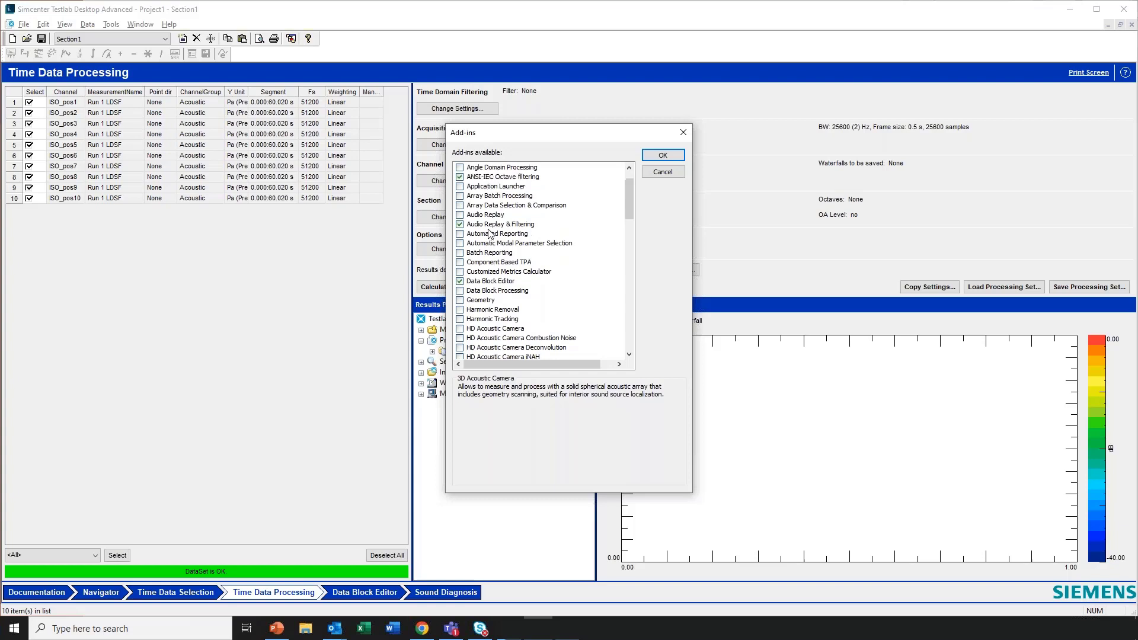
left_click(490, 176)
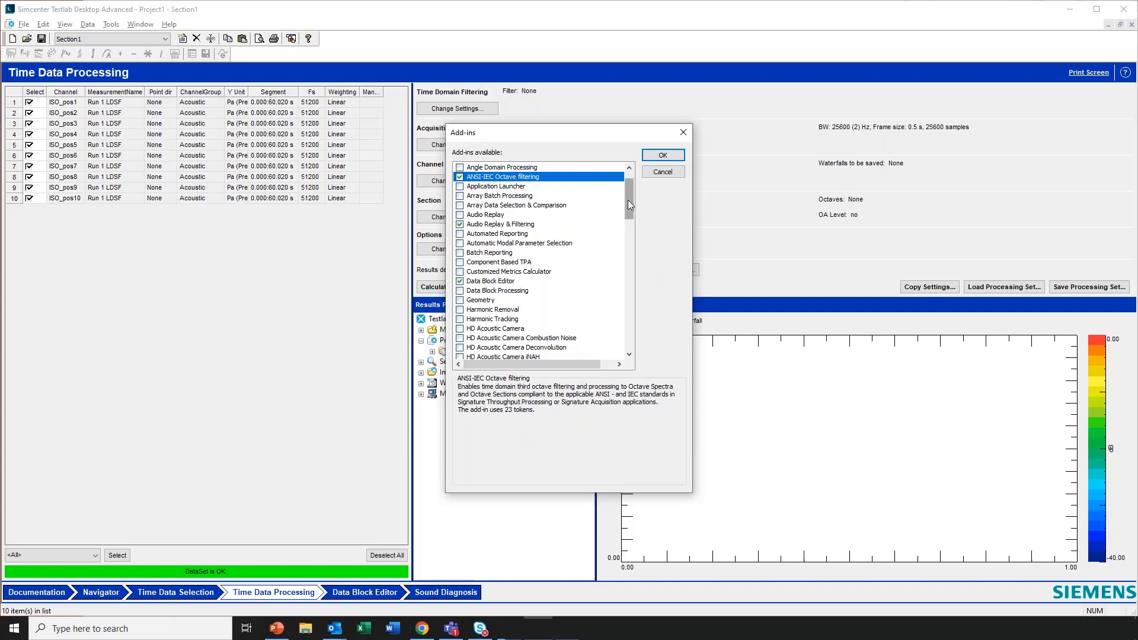
- Read the description of the Sound Power based on Sound Pressure add-in and close the add-ins list unchanged
left_click_drag(628, 201, 629, 288)
left_click(544, 339)
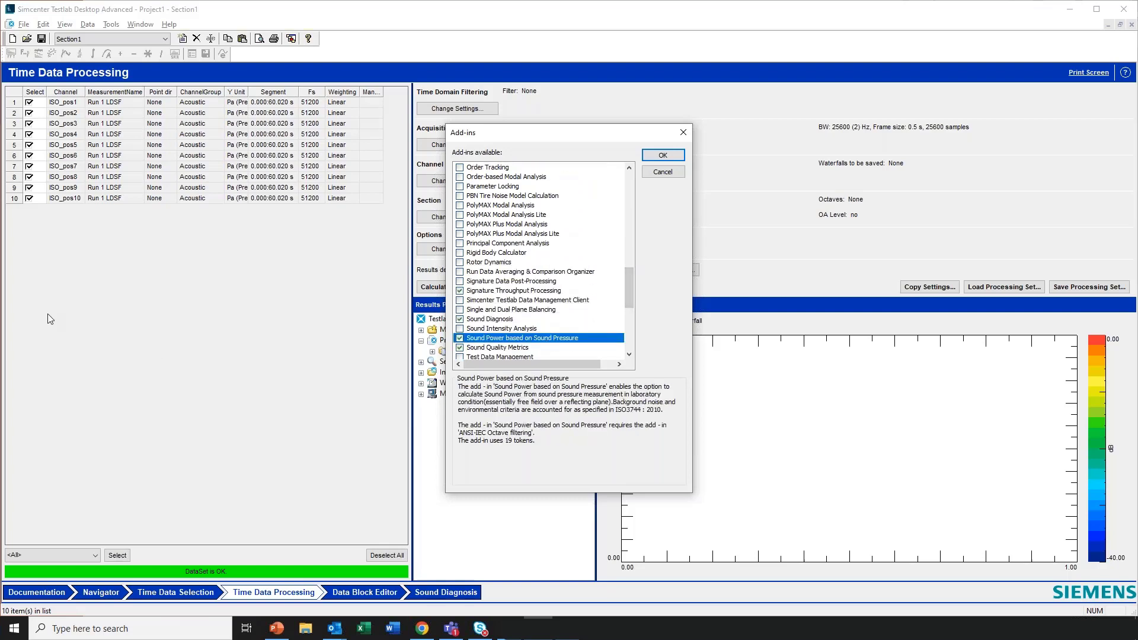
left_click(682, 132)
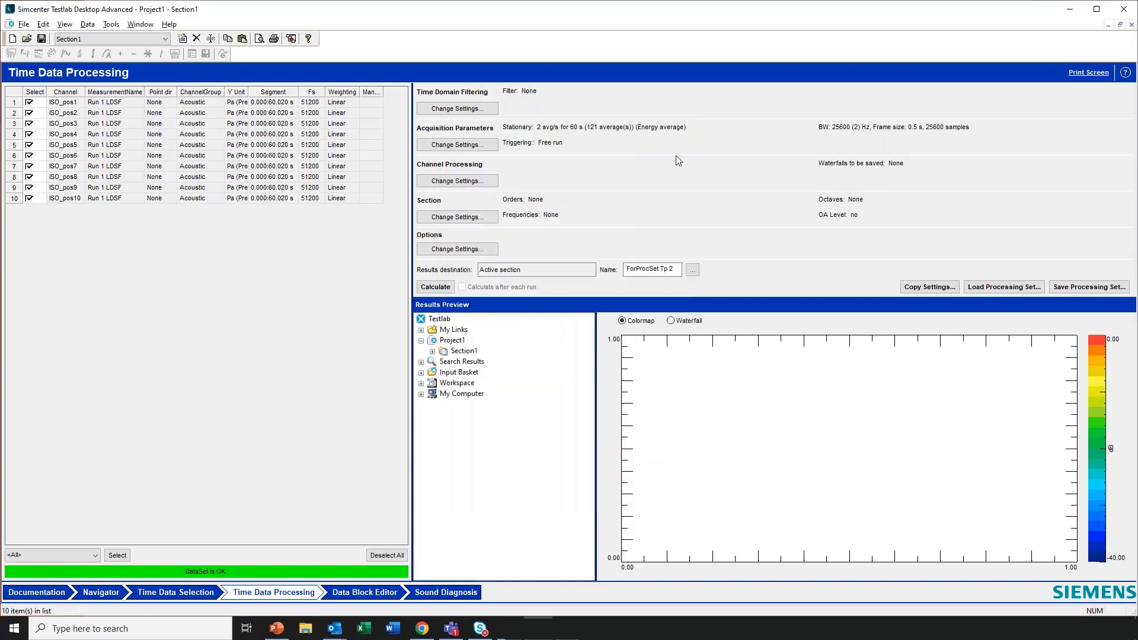
- Add a third derived RTO formula using the SOUNDPOWER function and extend it to six function arguments
left_click(480, 182)
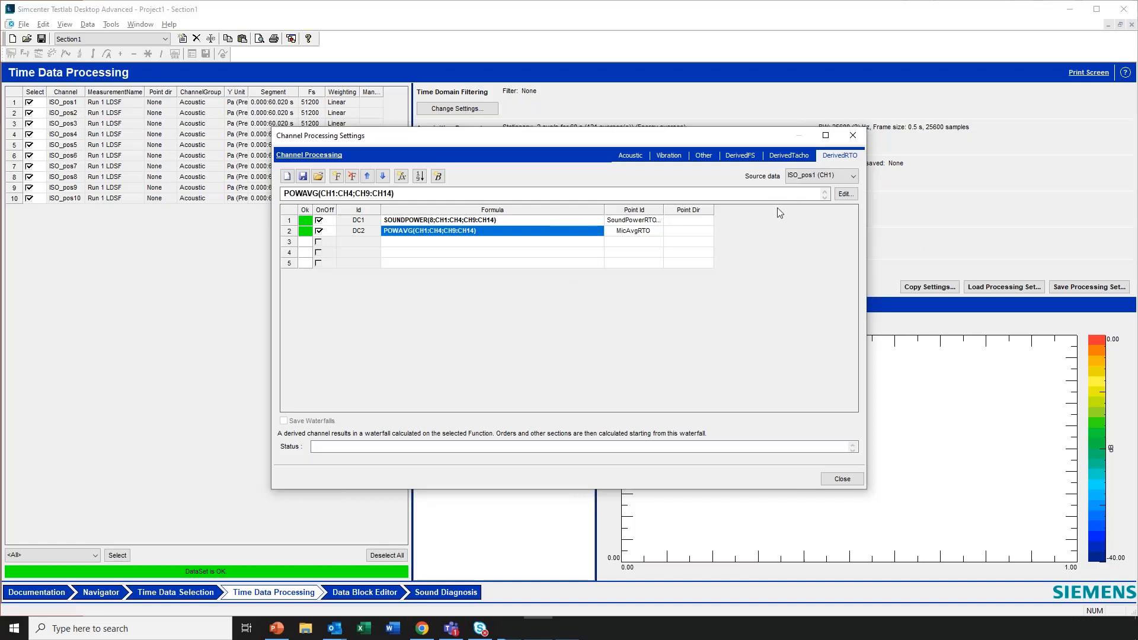
left_click(453, 242)
left_click(401, 176)
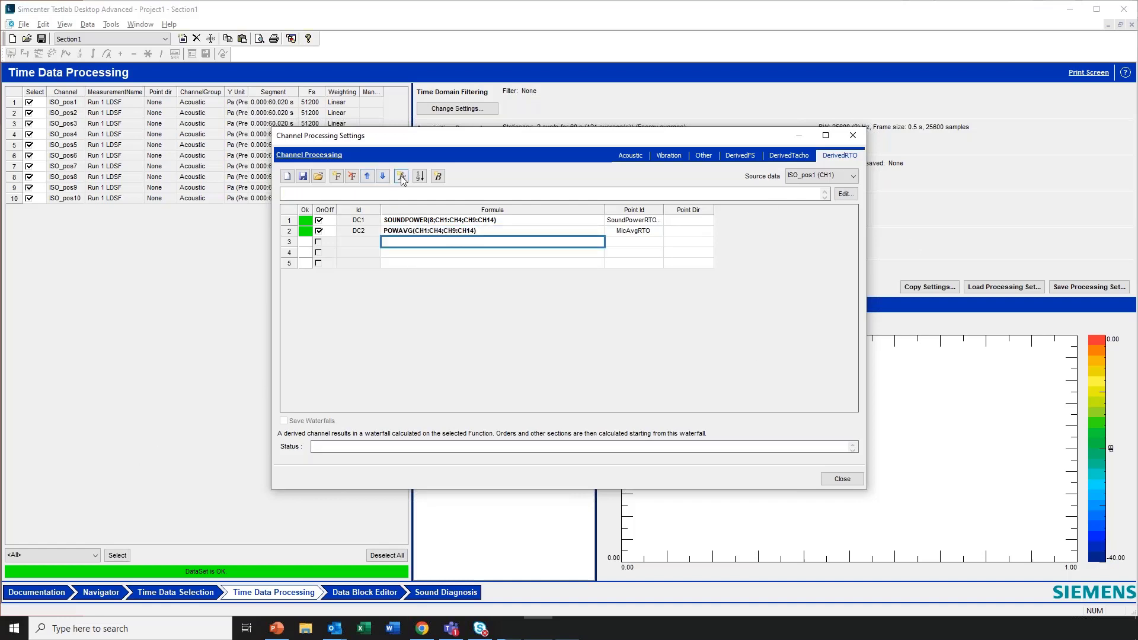
left_click(591, 279)
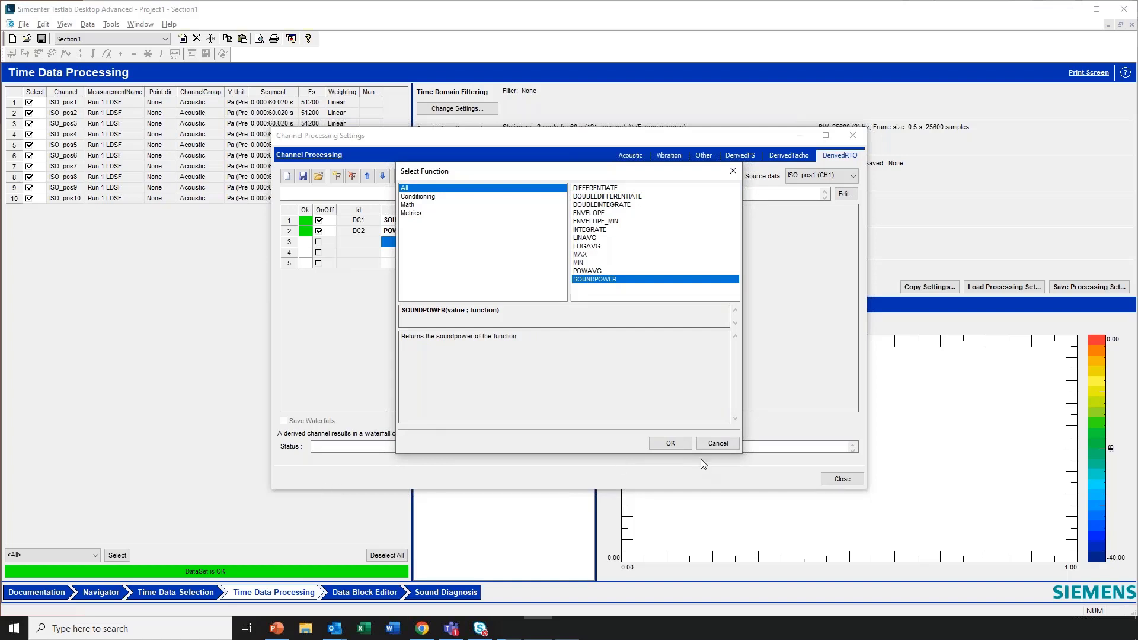
left_click(668, 443)
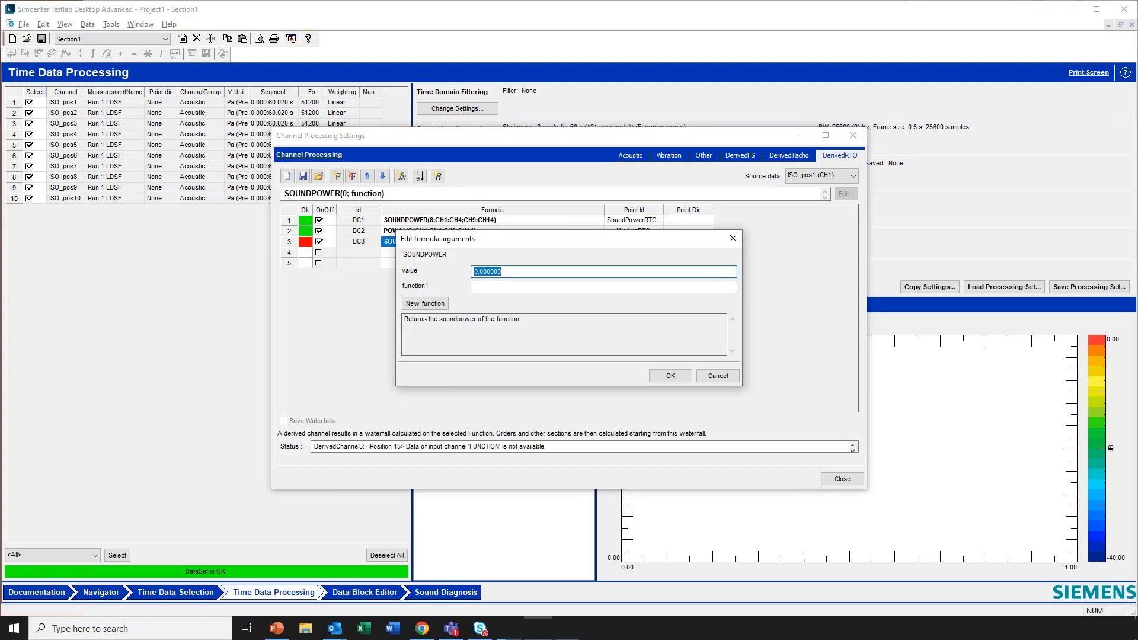
key("Tab")
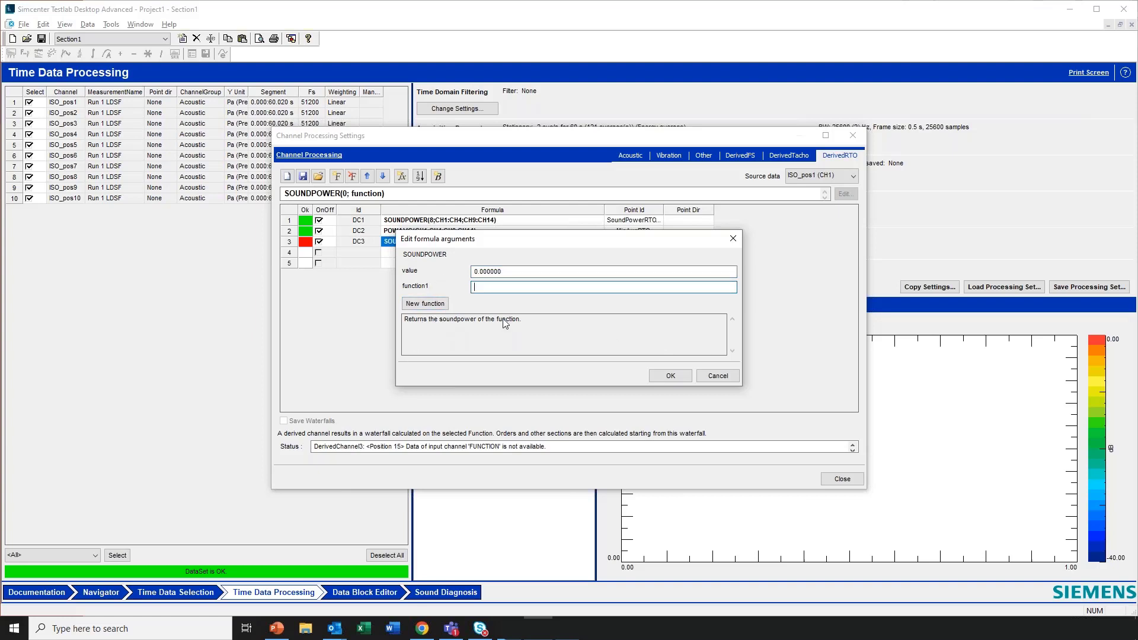
left_click(422, 304)
left_click(421, 320)
left_click(420, 334)
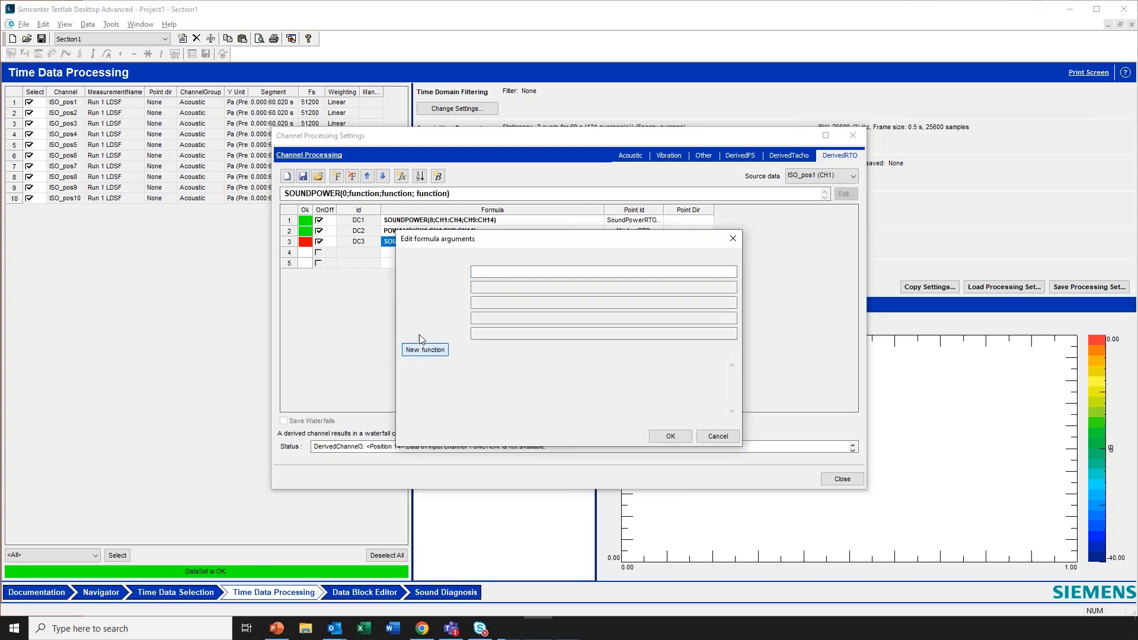
left_click(422, 350)
left_click(427, 366)
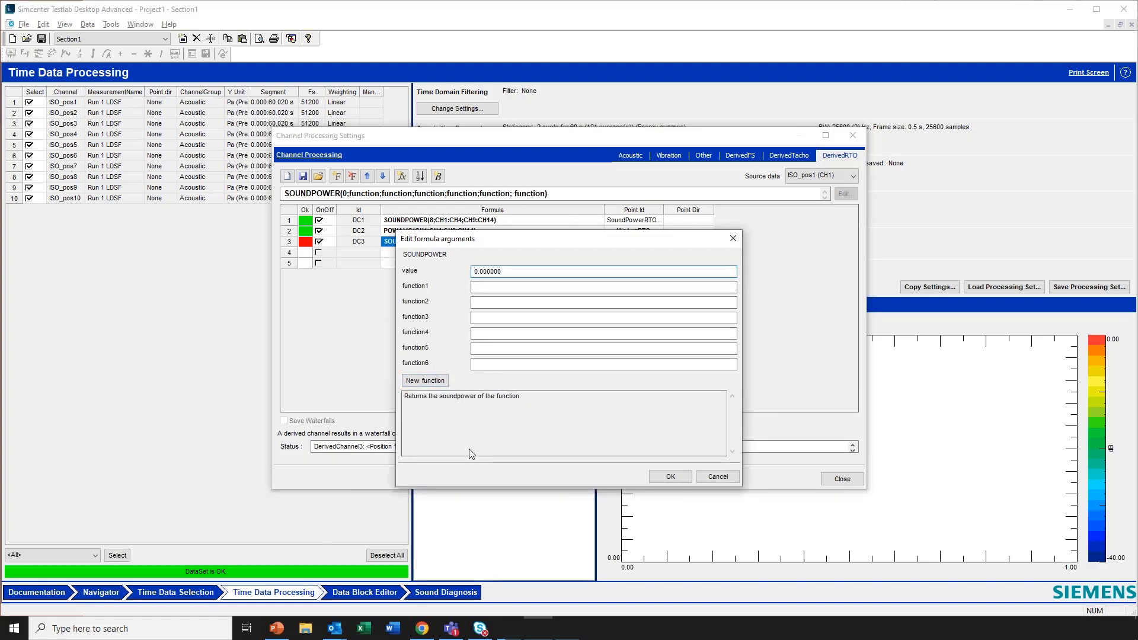
- Cancel the formula arguments and delete the third derived RTO formula
left_click(733, 239)
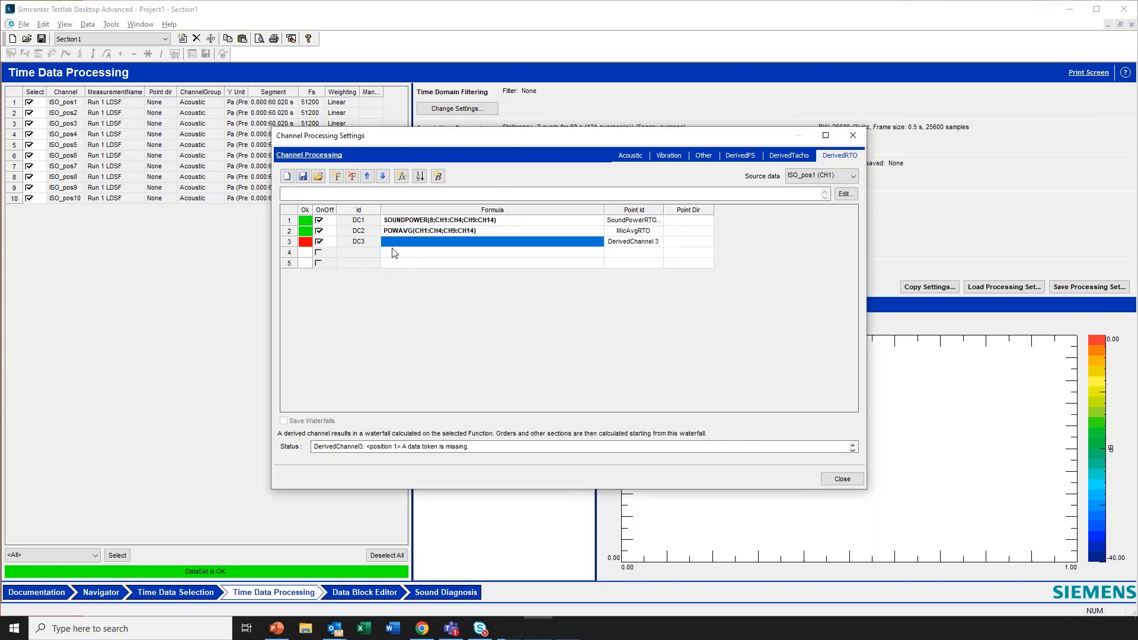
left_click(290, 243)
left_click(352, 177)
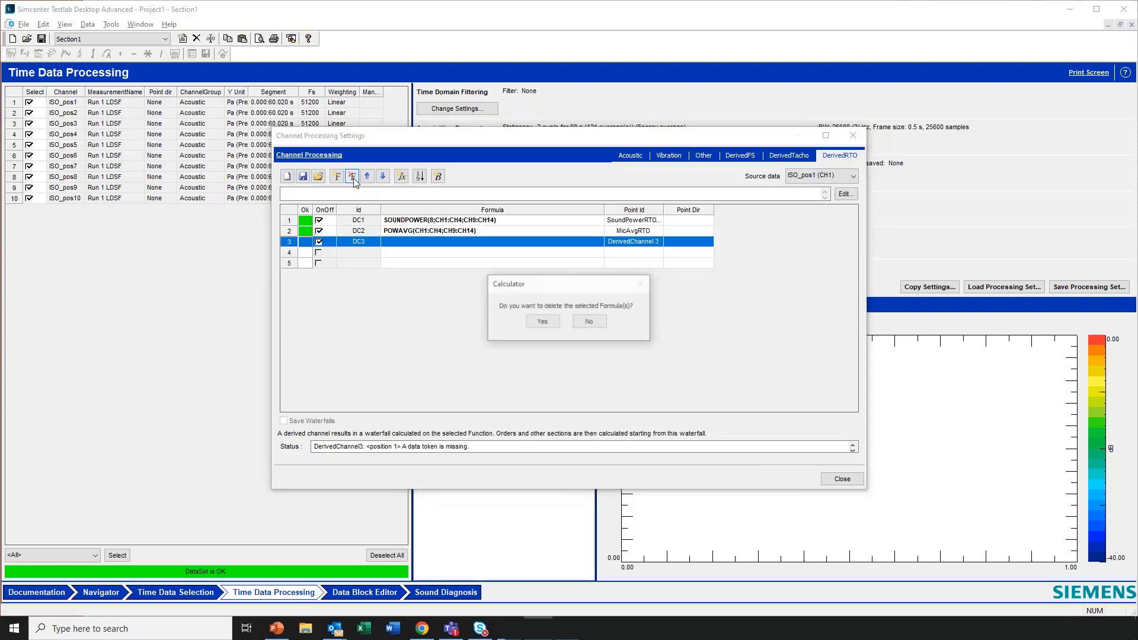
left_click(542, 322)
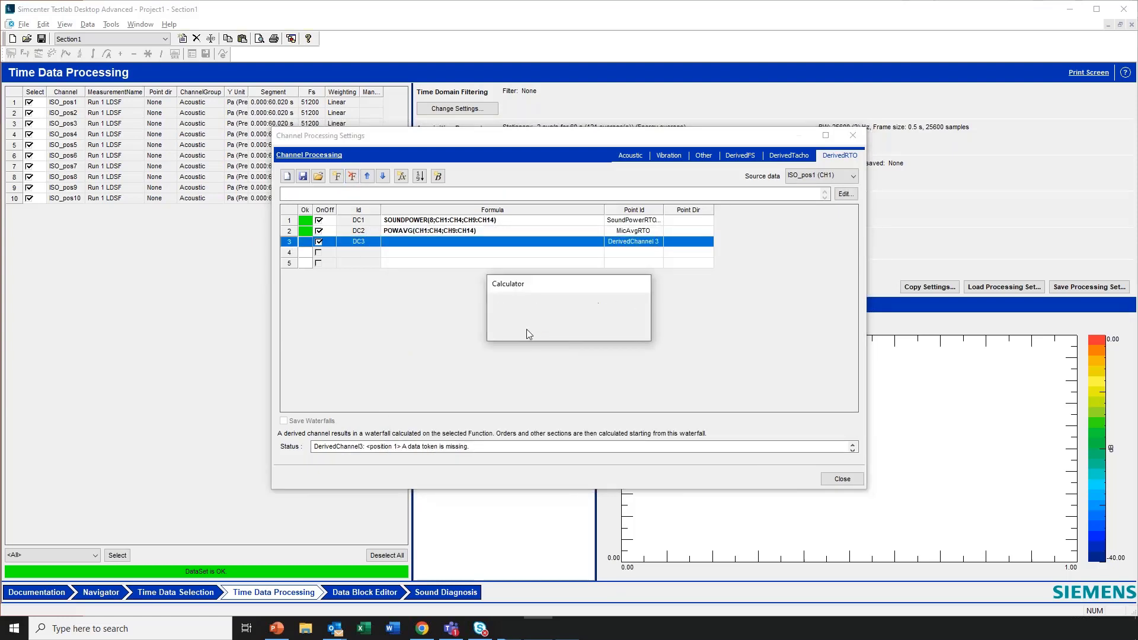
- Review the arguments of the existing SOUNDPOWER formula and the point ID of the POWAVG formula, and close the channel processing settings
left_click(544, 223)
left_click(846, 194)
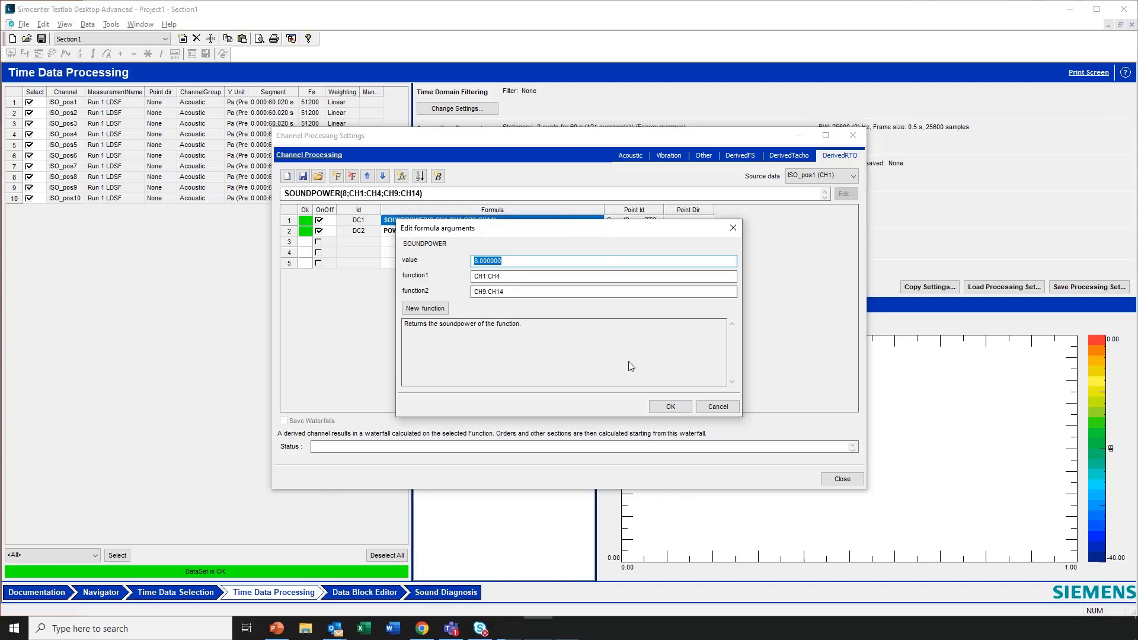
left_click(671, 407)
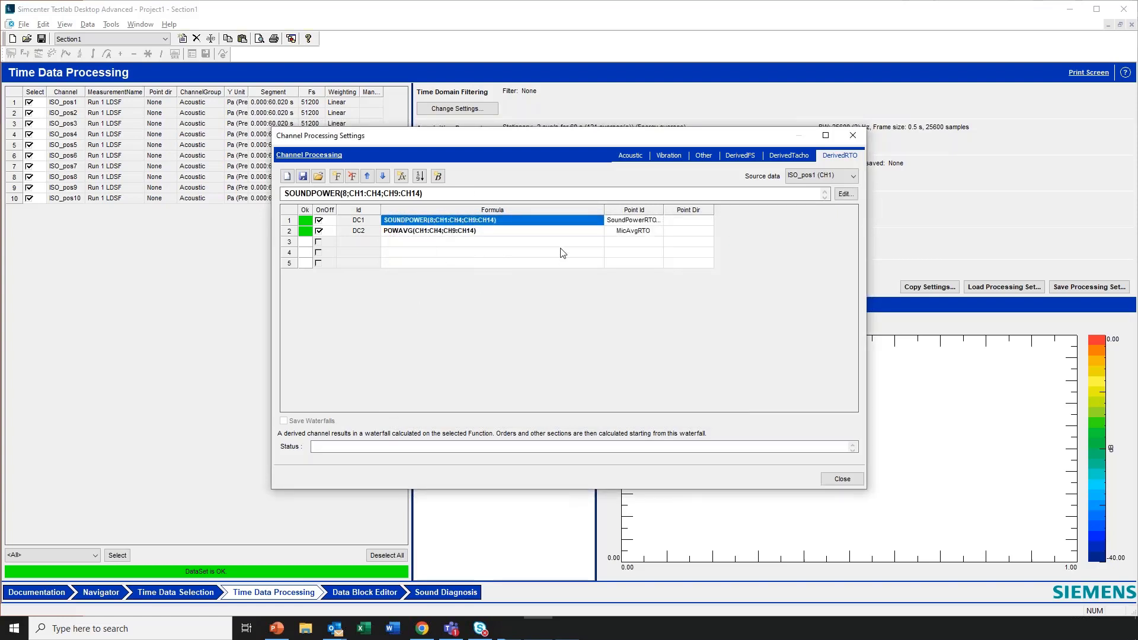
left_click(616, 234)
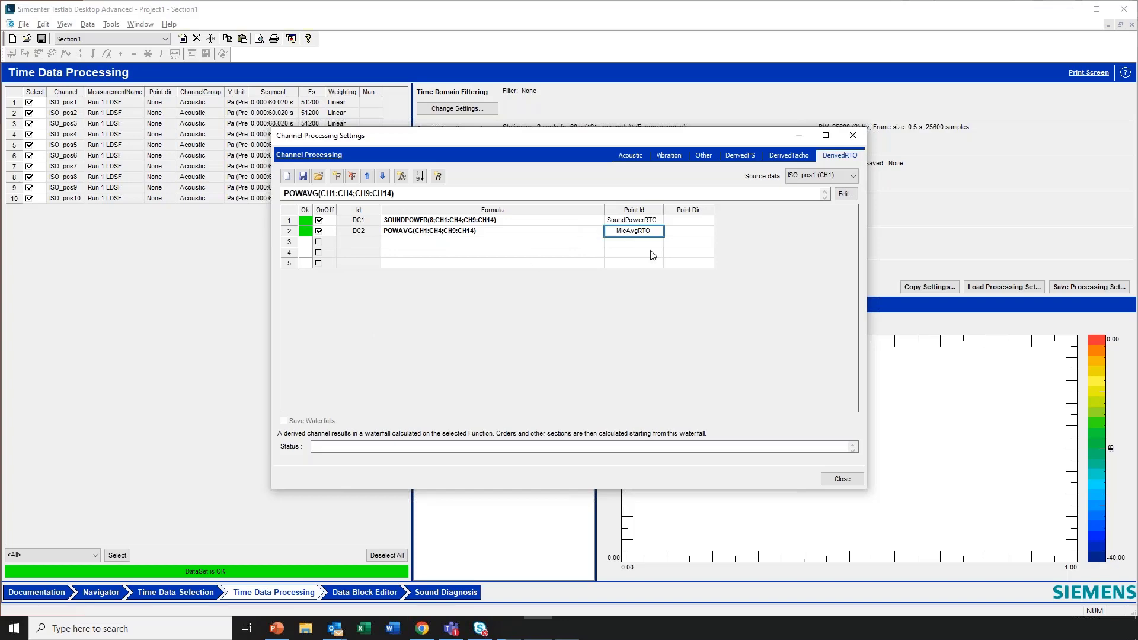
left_click(852, 135)
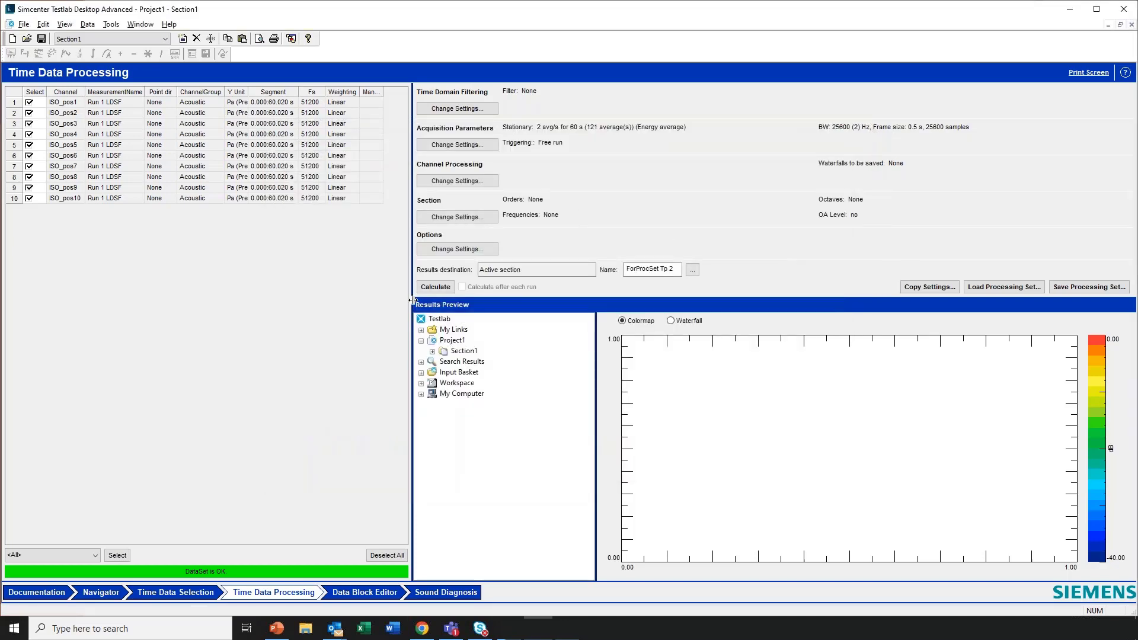
- In Navigator, examine the 1/3 octave spectra of the individual microphones, and compare the microphone average with the sound power result
left_click(103, 593)
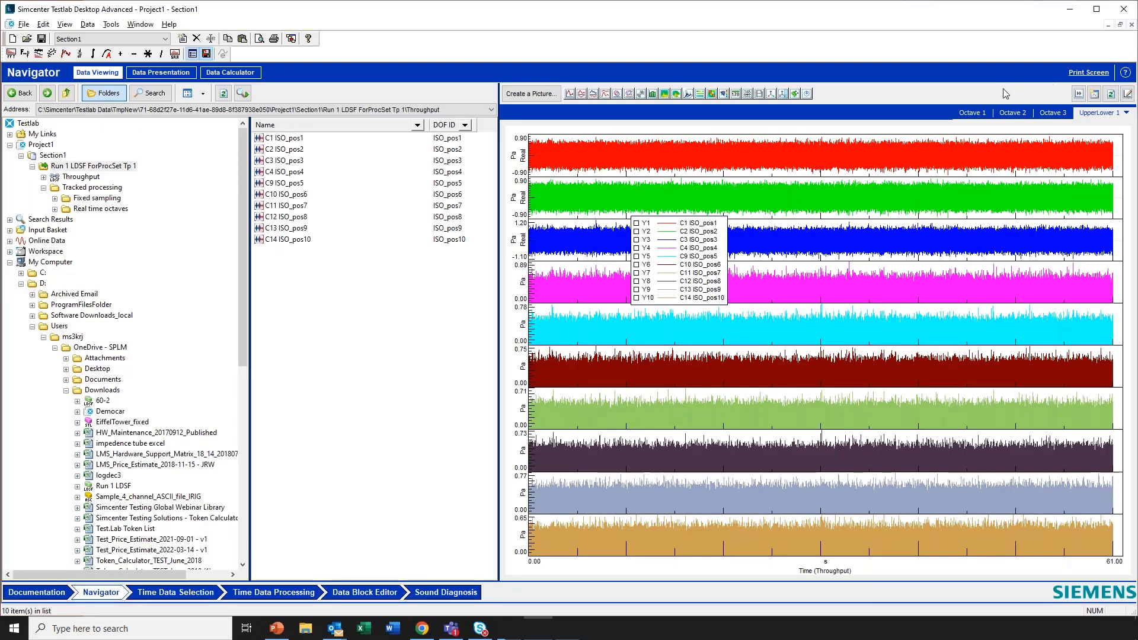
left_click(972, 112)
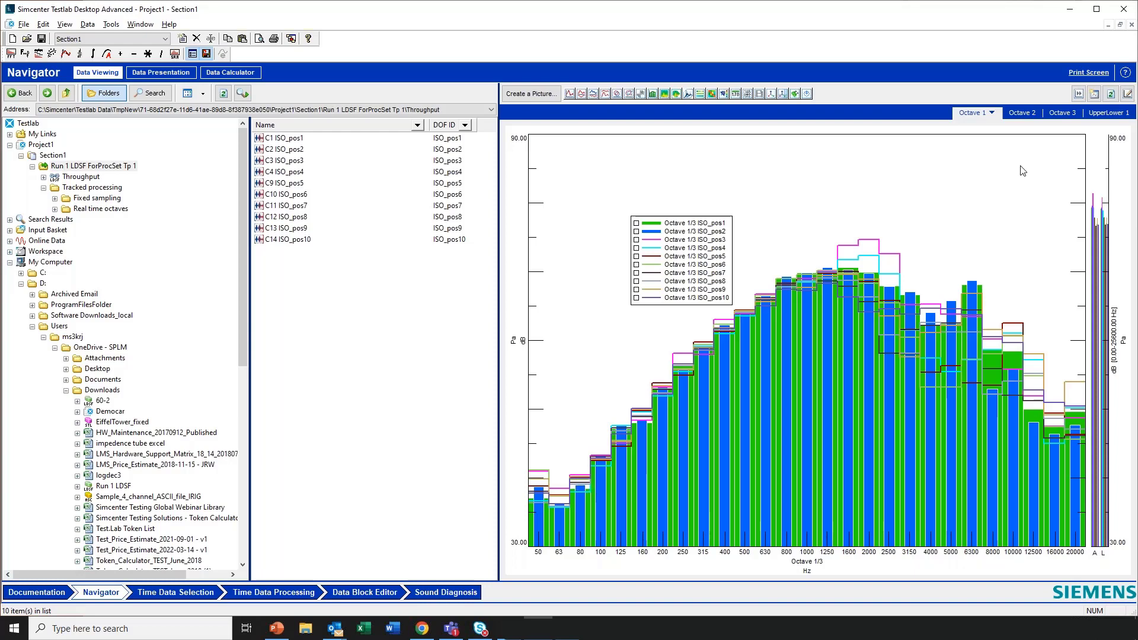
left_click(1018, 112)
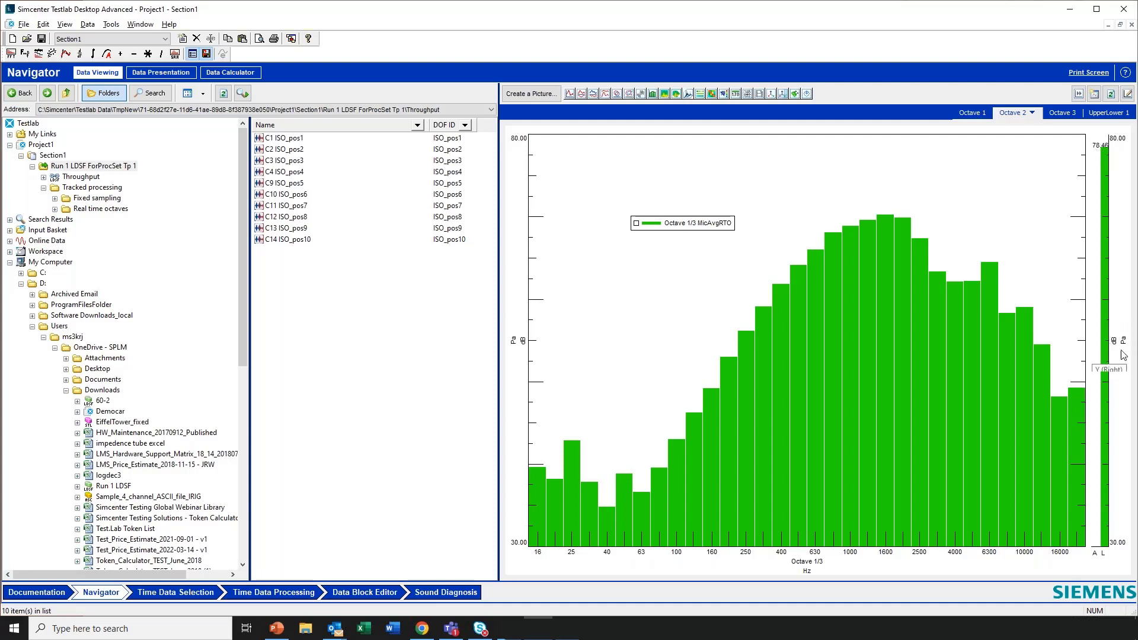
left_click(1053, 113)
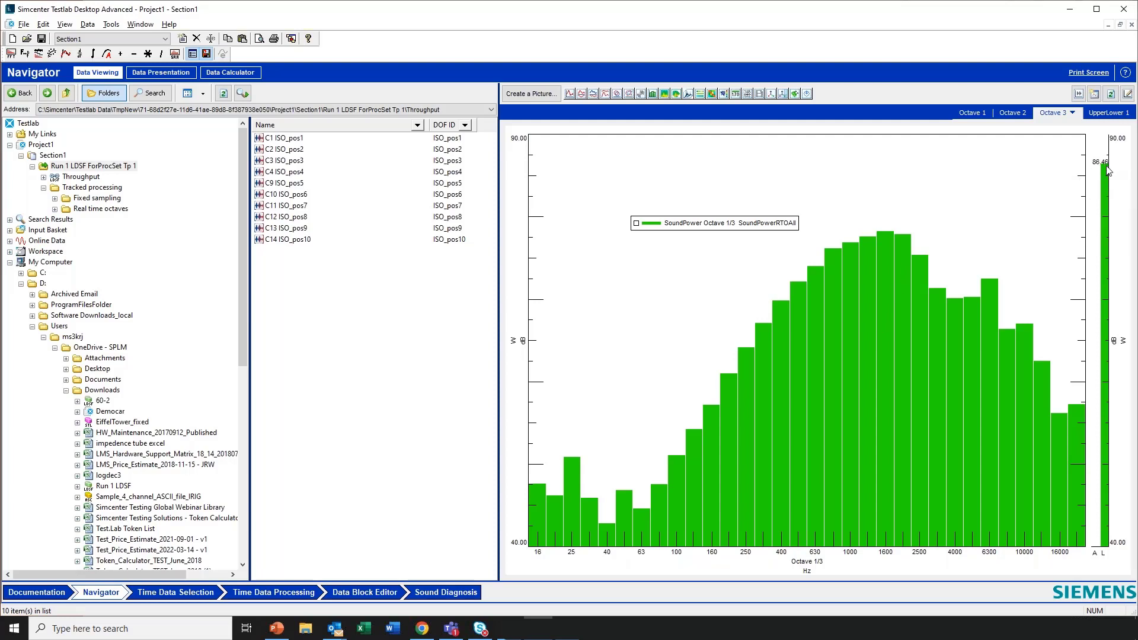
left_click(1016, 114)
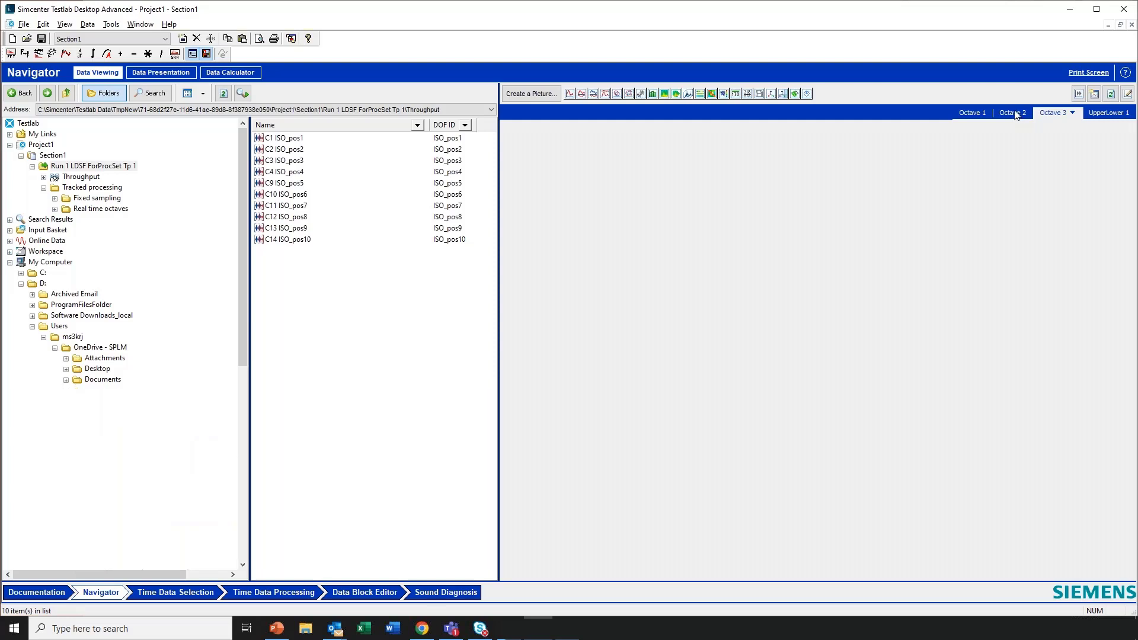
left_click(1053, 113)
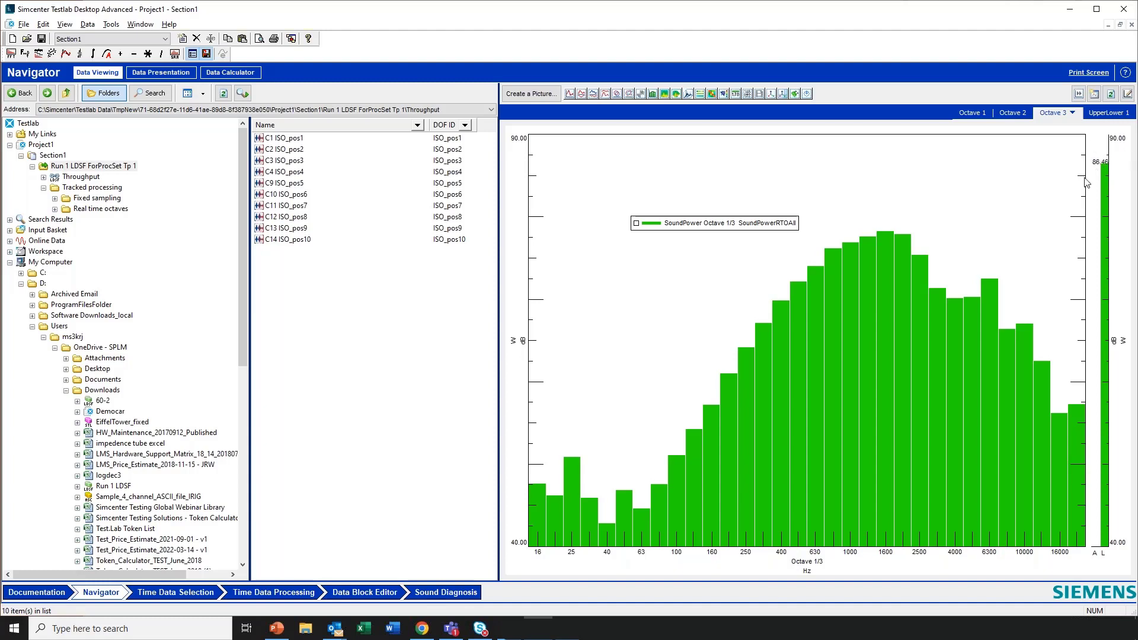
left_click(1009, 113)
left_click(1060, 113)
- Return to Time Data Processing and review the SOUNDPOWER formula in the derived RTO channel settings
left_click(279, 592)
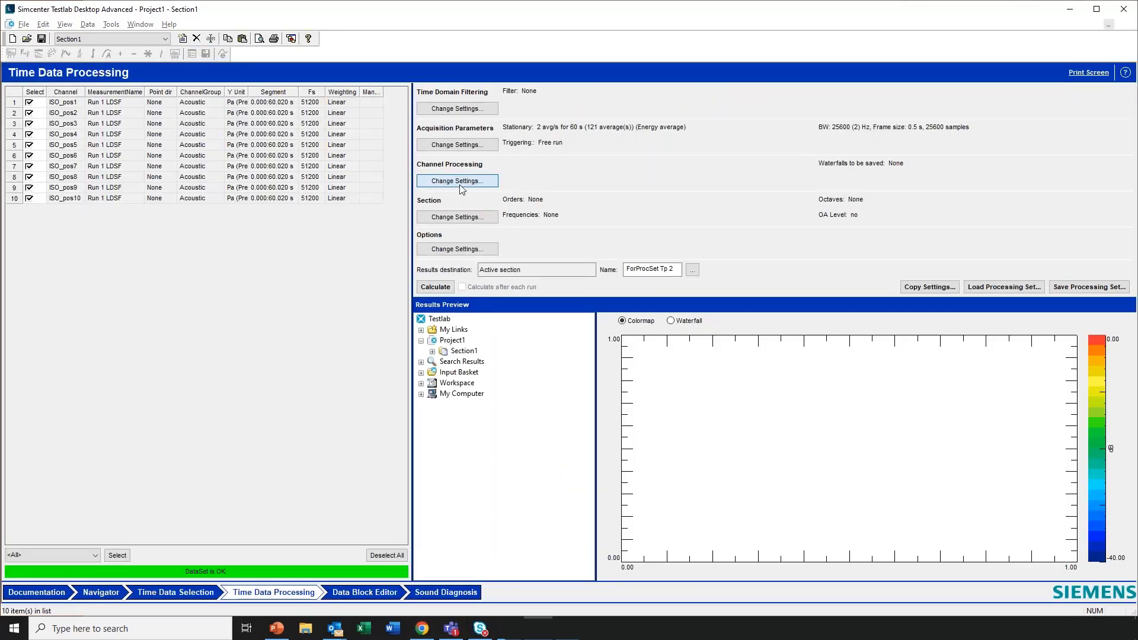
left_click(460, 181)
left_click(508, 223)
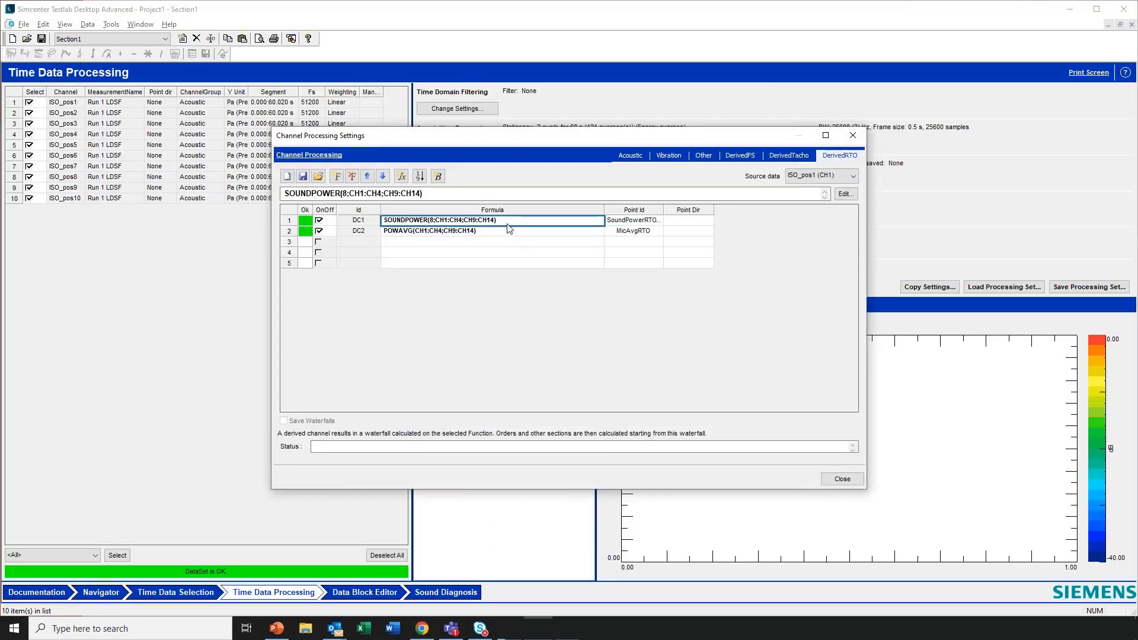
left_click(852, 198)
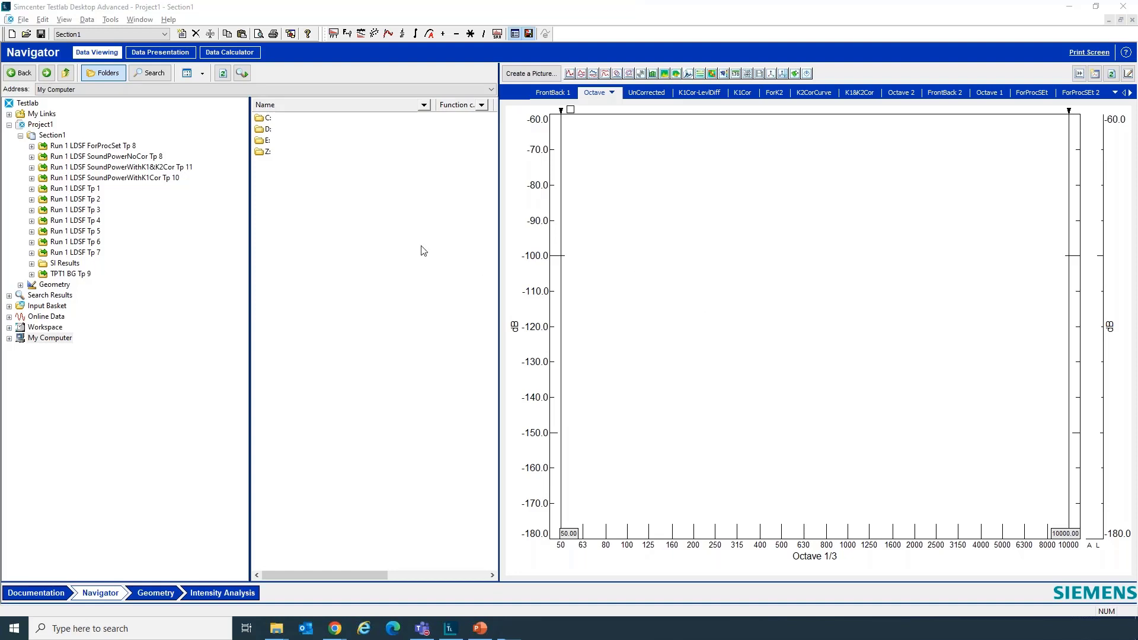
- Enable the Sound Power based on Sound Pressure add-in
left_click(111, 19)
left_click(120, 33)
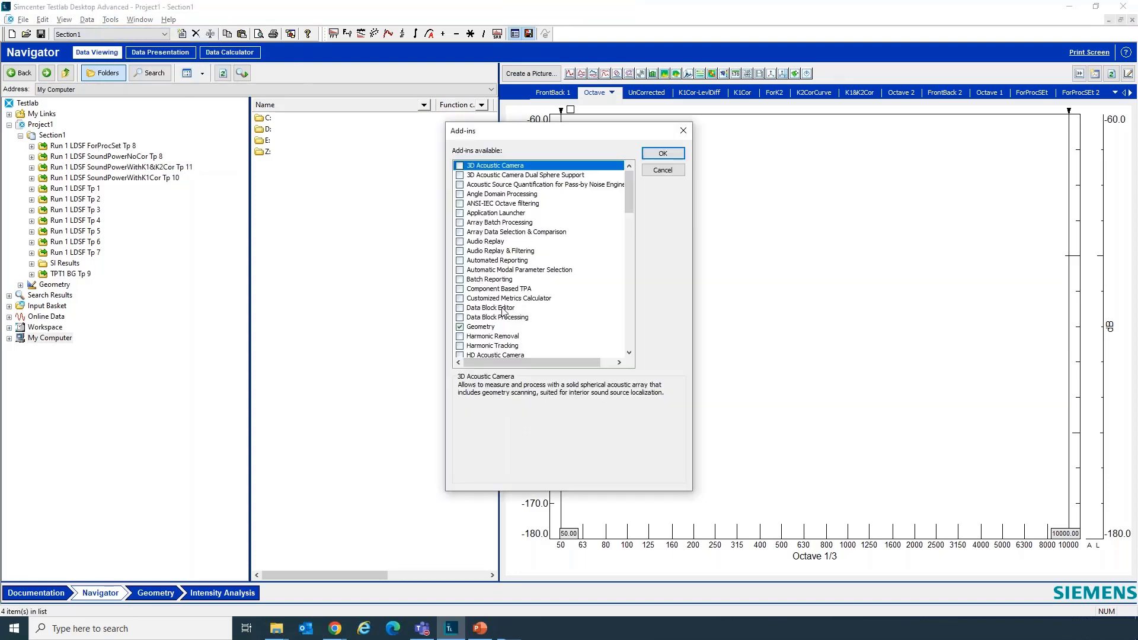
scroll(504, 330, "down", 15)
scroll(505, 329, "down", 6)
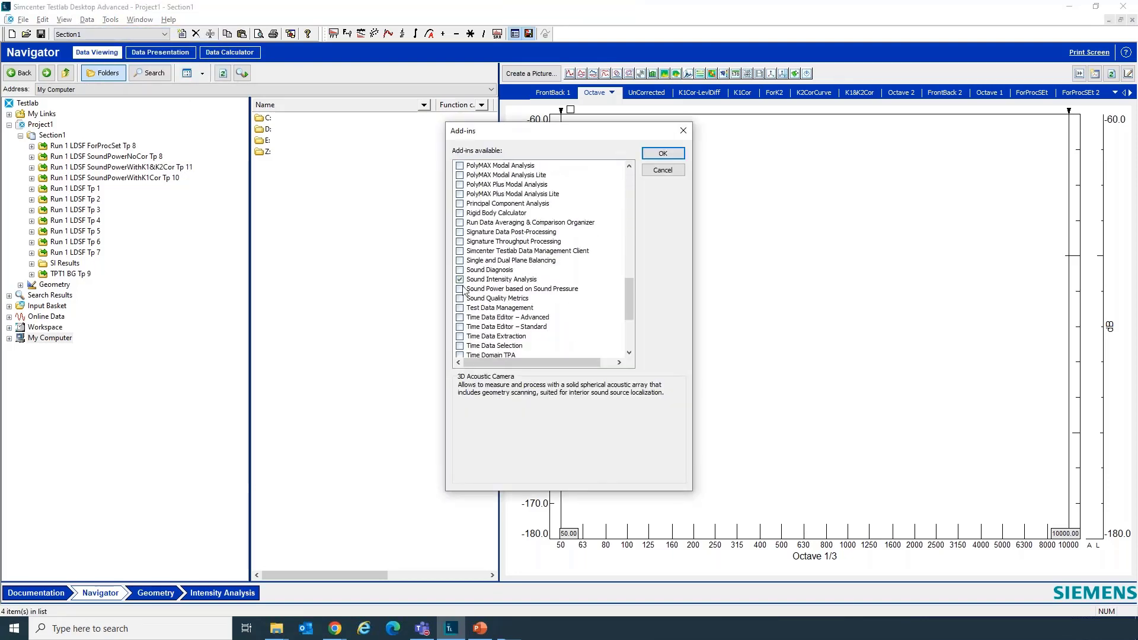
left_click(460, 289)
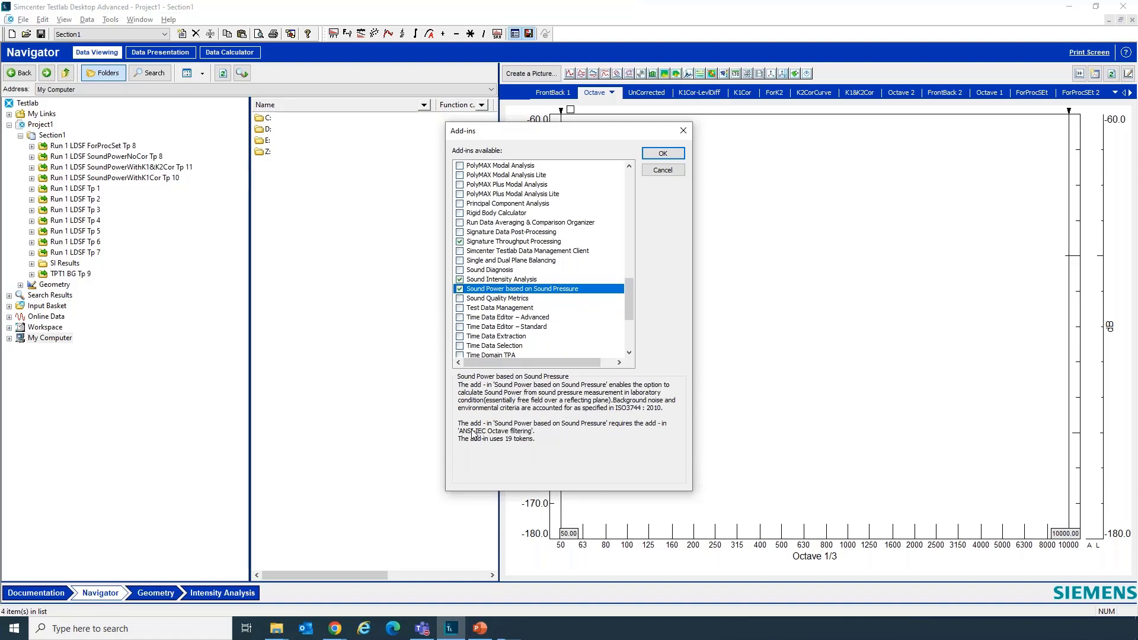
left_click(664, 154)
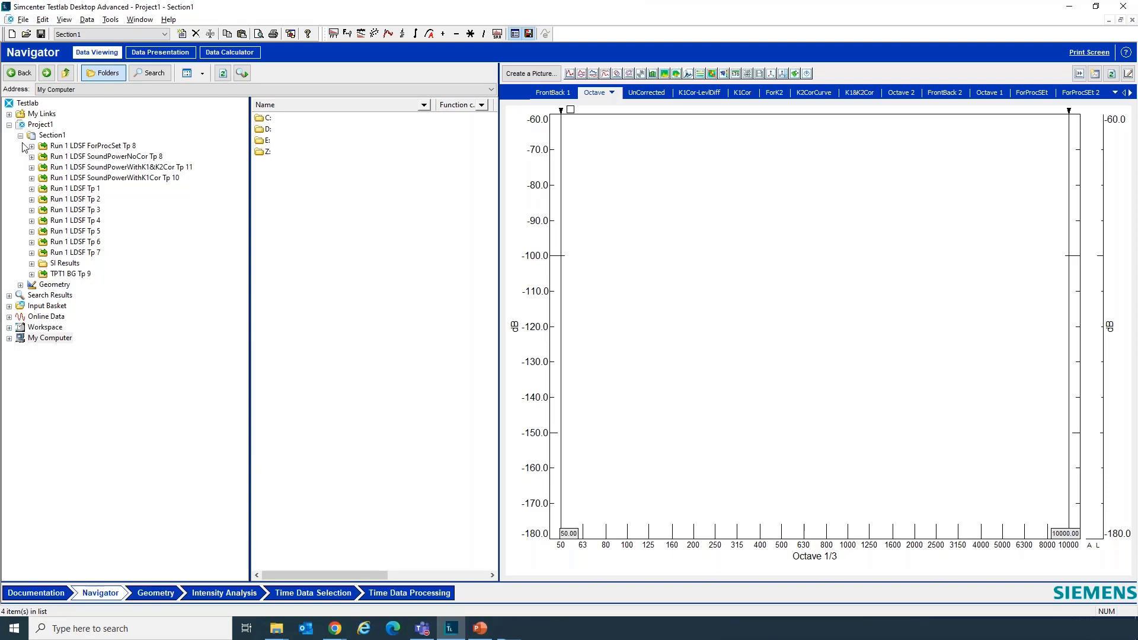
- Replace the Input Basket contents with the Run 1 LDSF recording from the linked SoundPower test project data
left_click(9, 114)
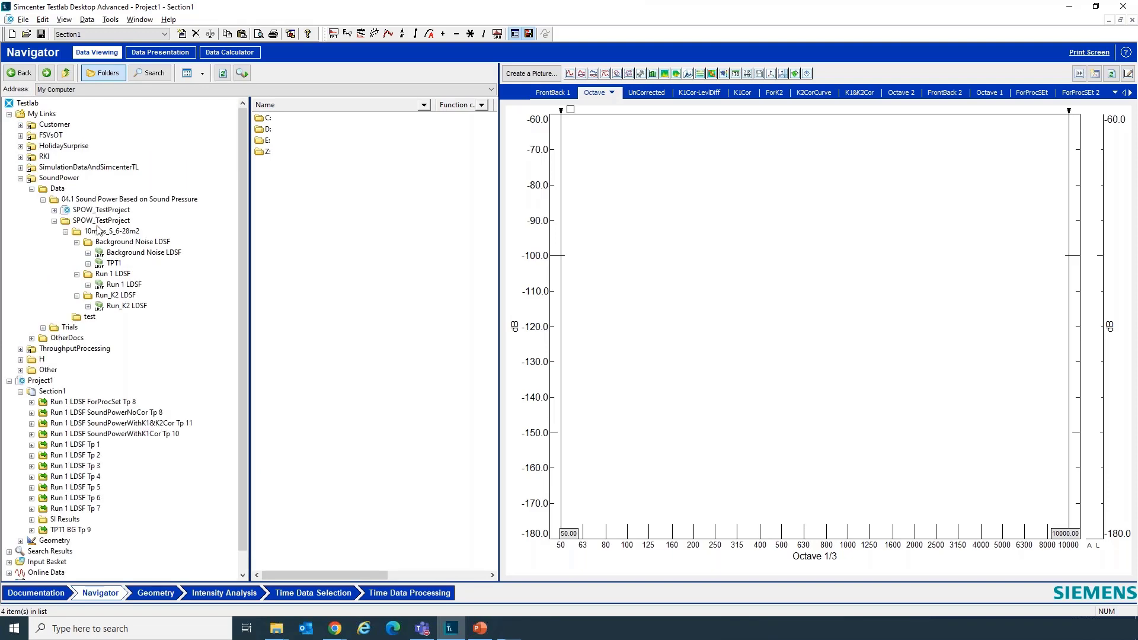
left_click(125, 286)
right_click(126, 286)
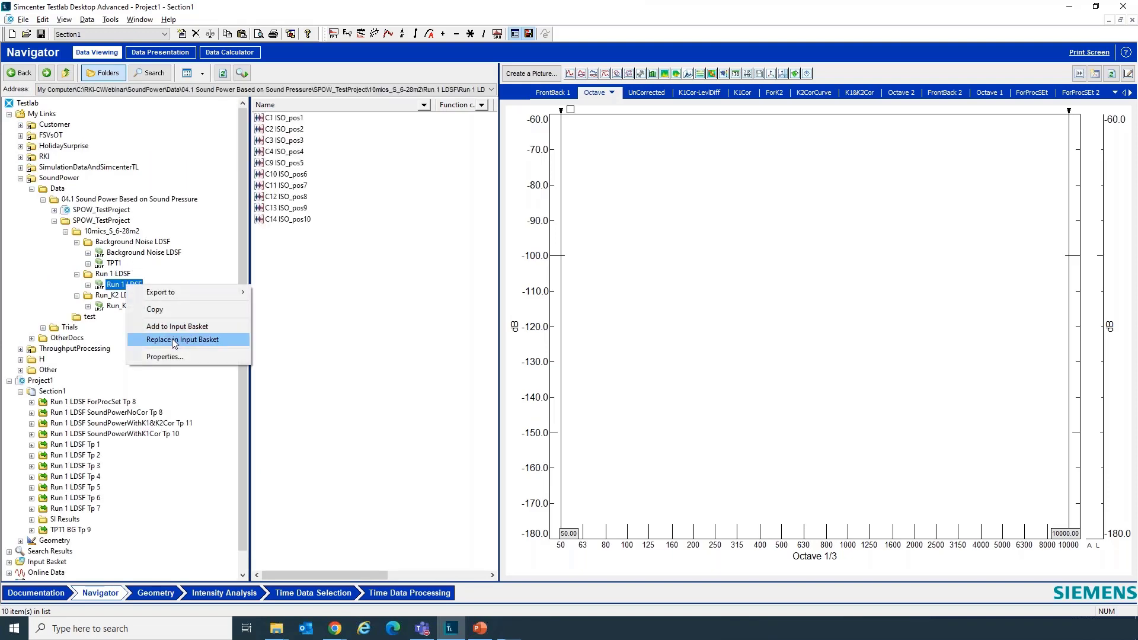
left_click(178, 339)
- In Time Data Selection, replace the data set with the Input Basket data and display the ISO_pos1 channel
left_click(330, 593)
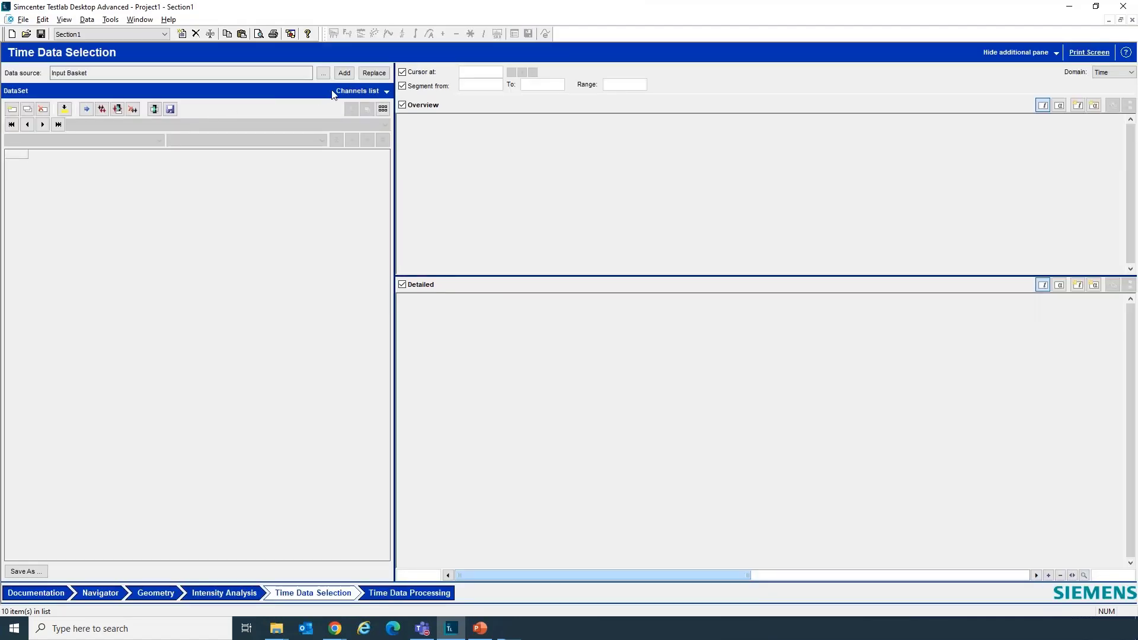
left_click(374, 72)
left_click(34, 165)
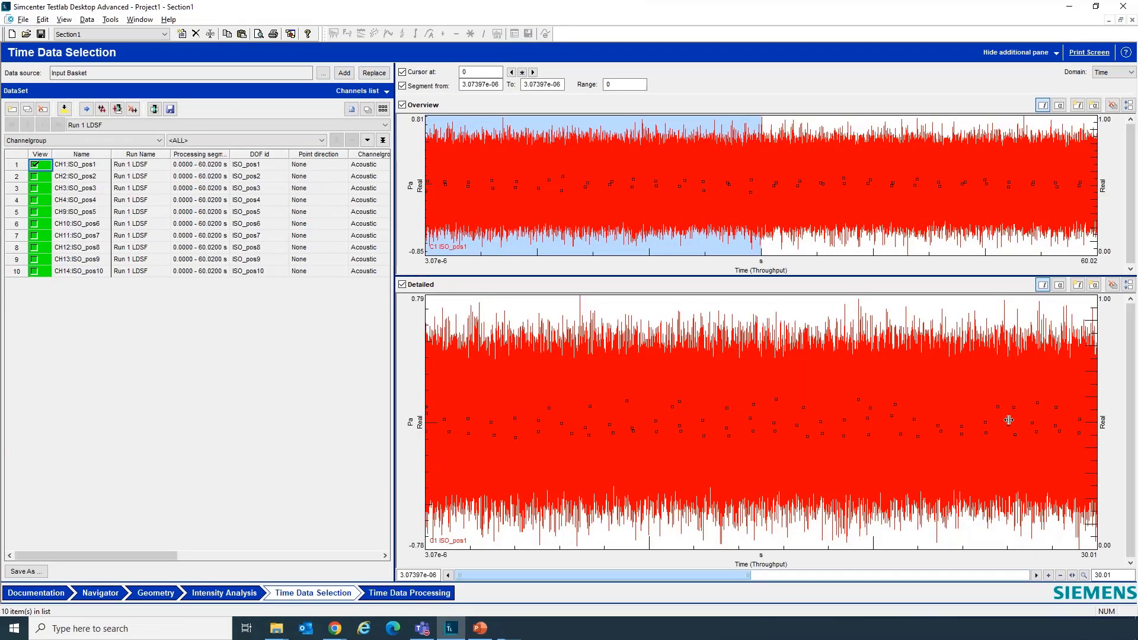
- In Time Data Processing, select all ten microphone channels and open the Sound Power section settings
left_click(415, 593)
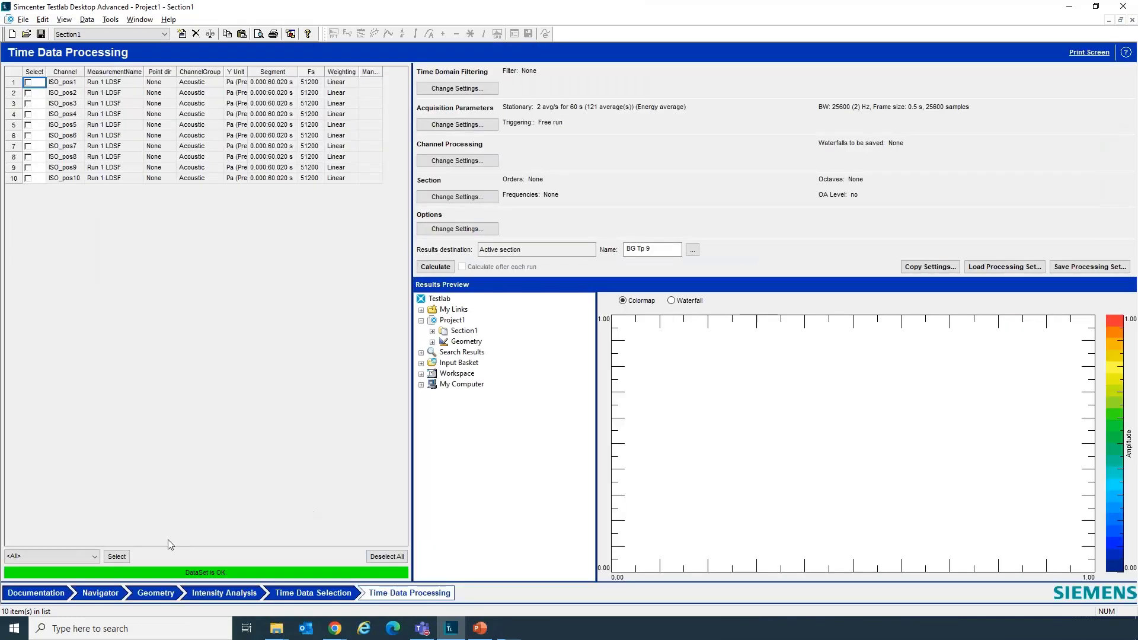
left_click(116, 556)
left_click(457, 197)
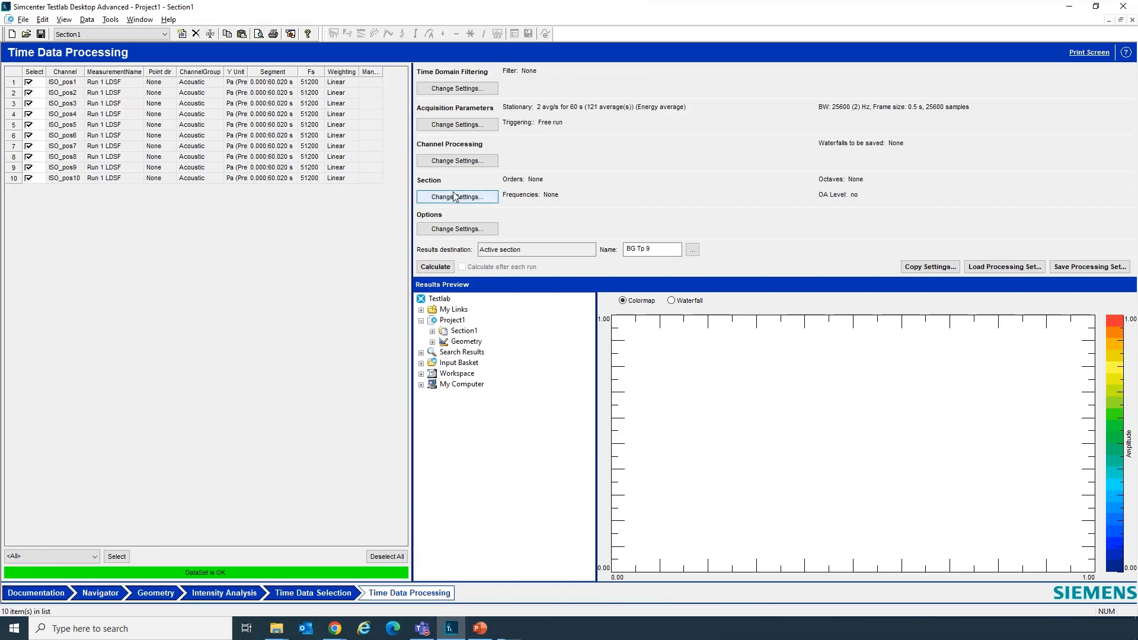
left_click(761, 203)
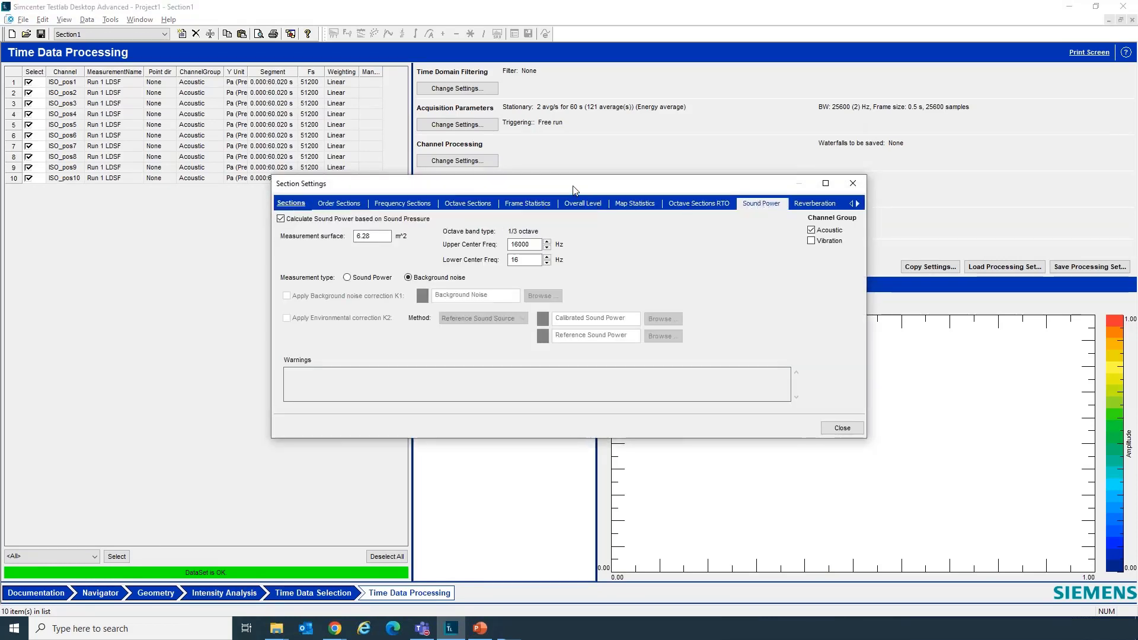
left_click_drag(573, 191, 642, 194)
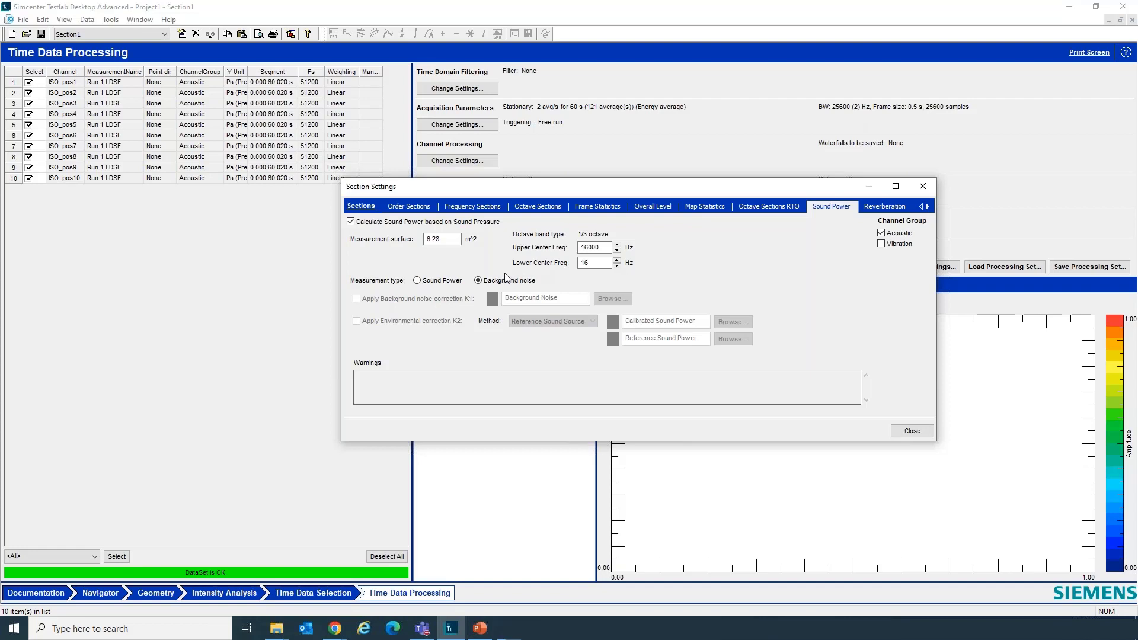
- Set the measurement type to Sound Power instead of Background noise in the Sound Power section settings, and close the settings
left_click(432, 241)
left_click(425, 283)
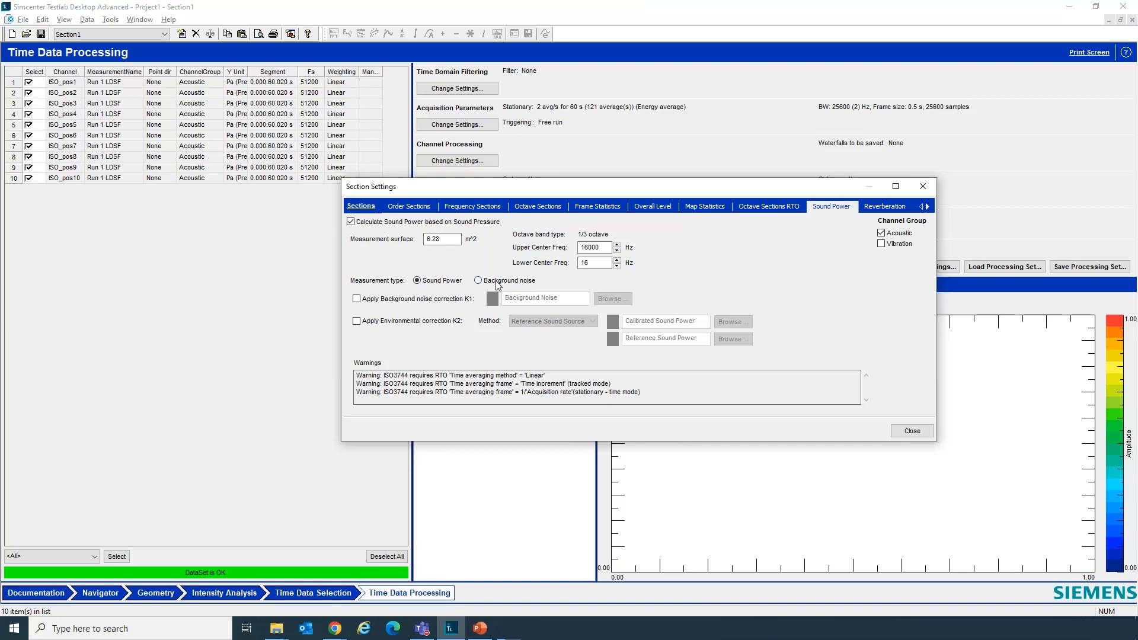
key("Escape")
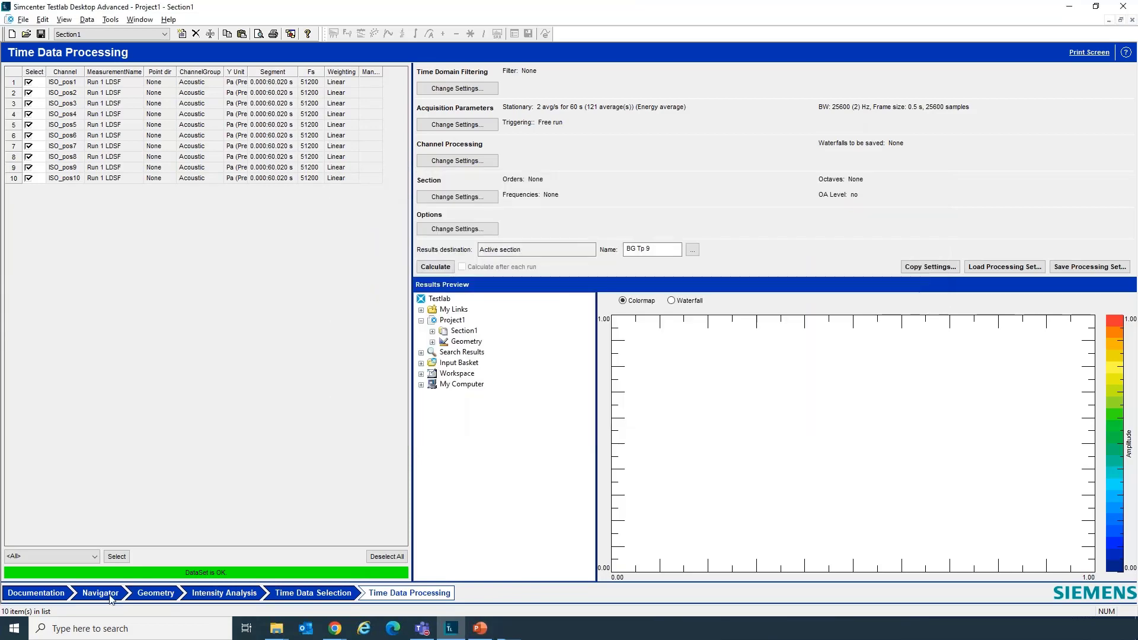
- Go to the Navigator, switch to PowerPoint and present the ISO 3744 K1 and K2 correction factors procedure slide
left_click(112, 601)
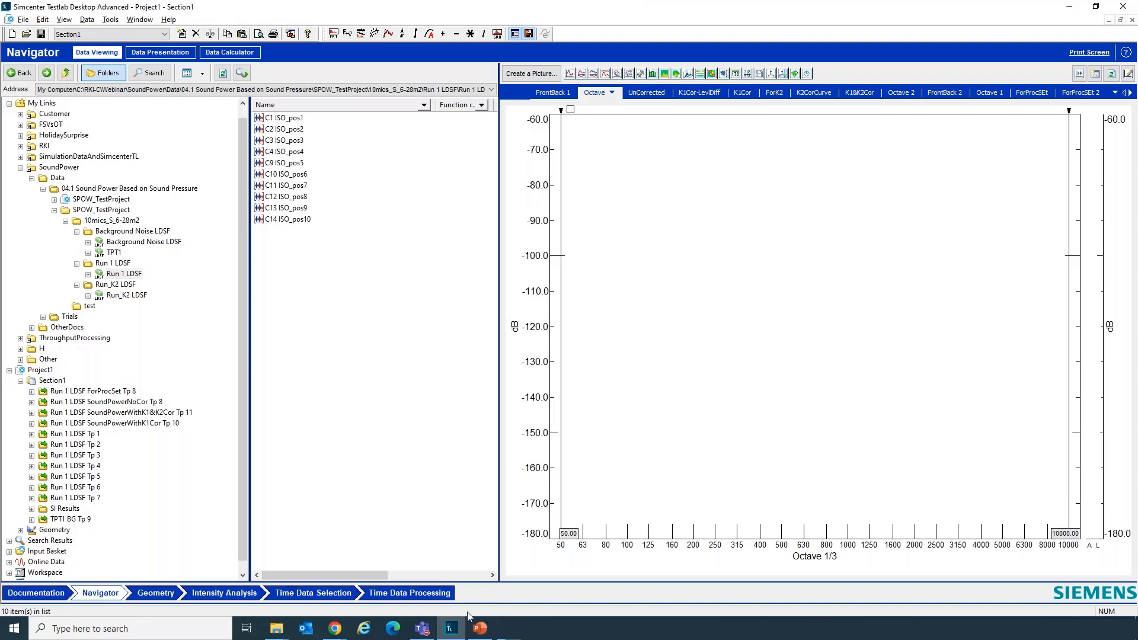
left_click(481, 629)
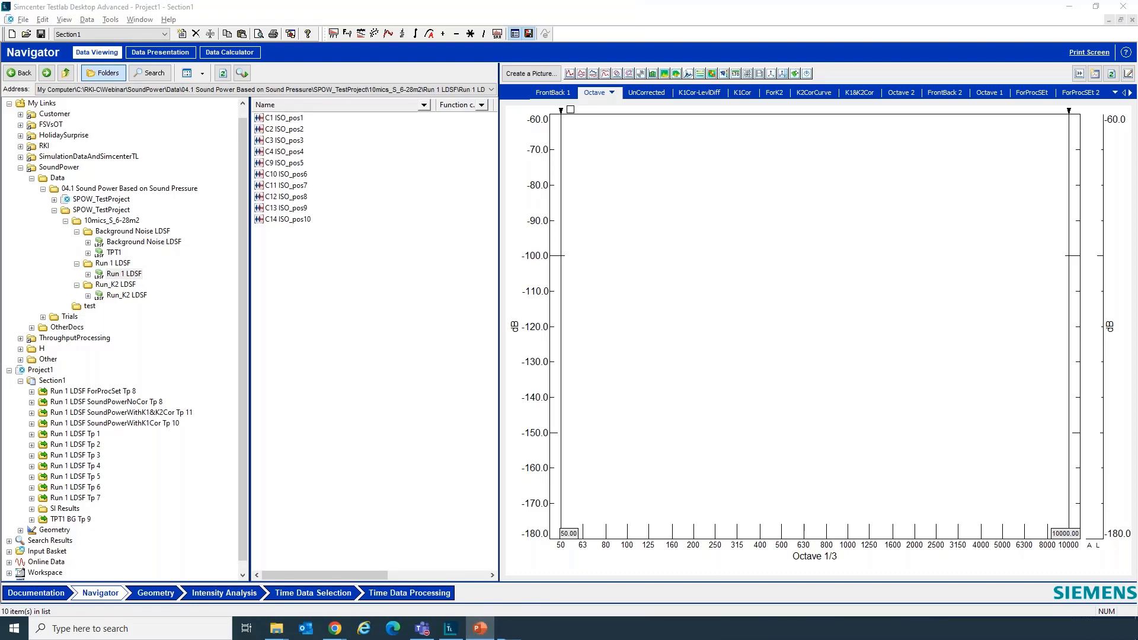
key("shift+F5")
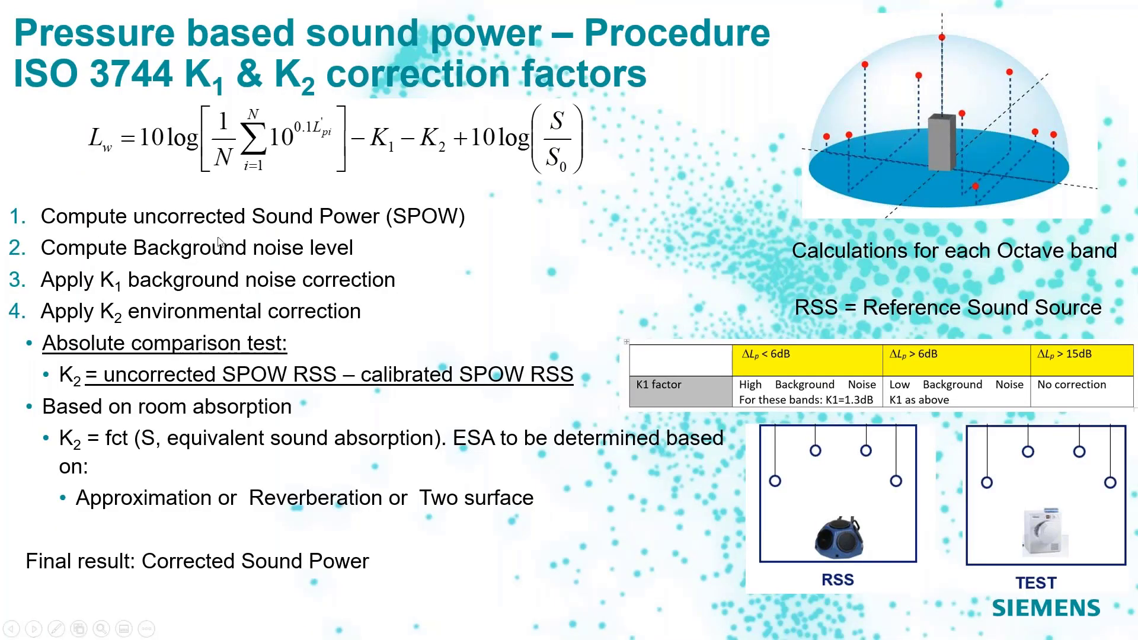
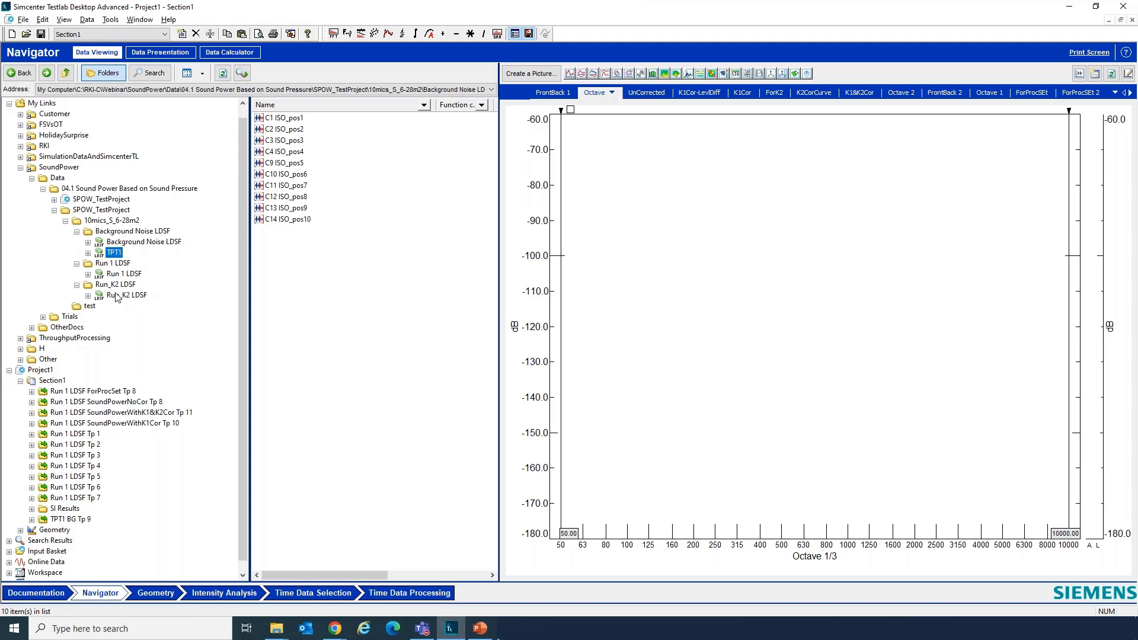
- In the Navigator, examine the Run_K2 LDSF recording, the contents of Section1 and the Run 1 LDSF folder
left_click(136, 298)
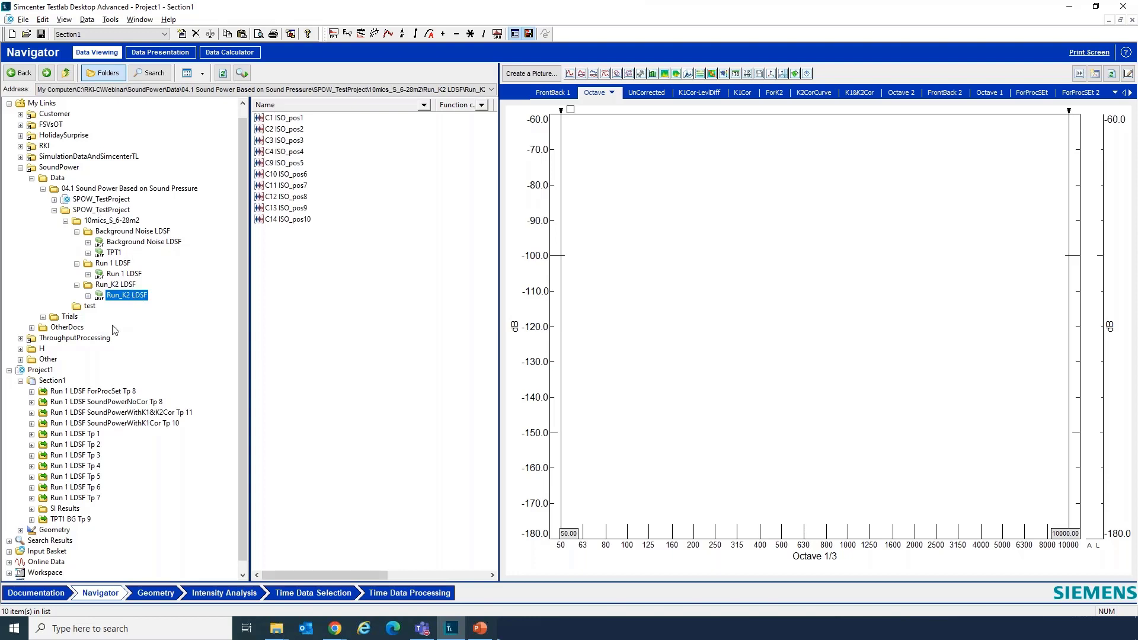
left_click(50, 382)
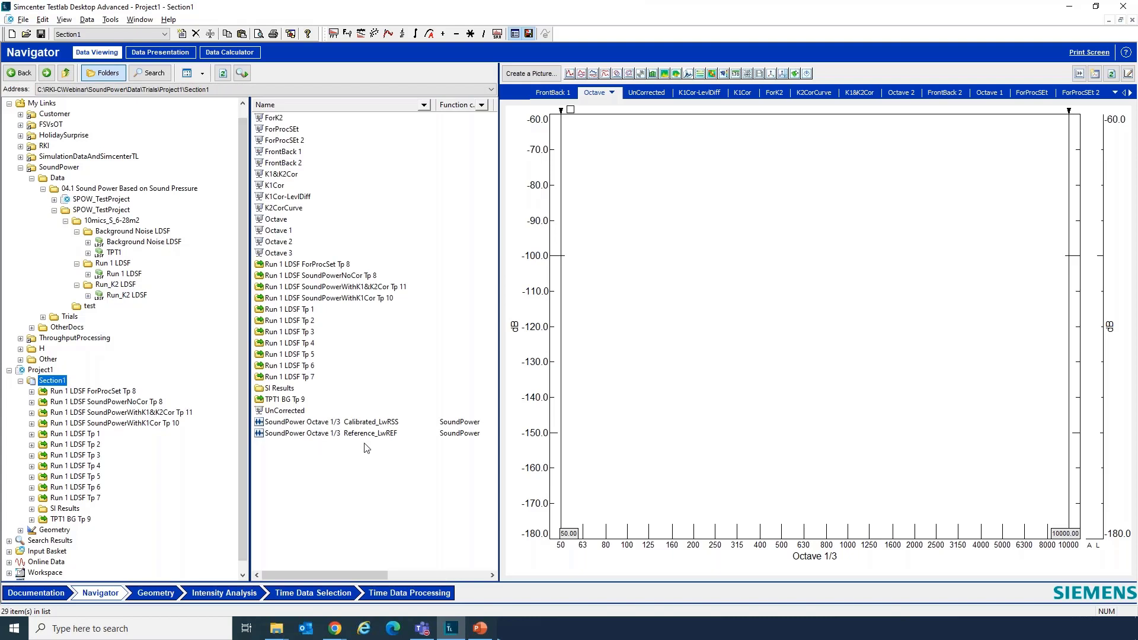
left_click(118, 264)
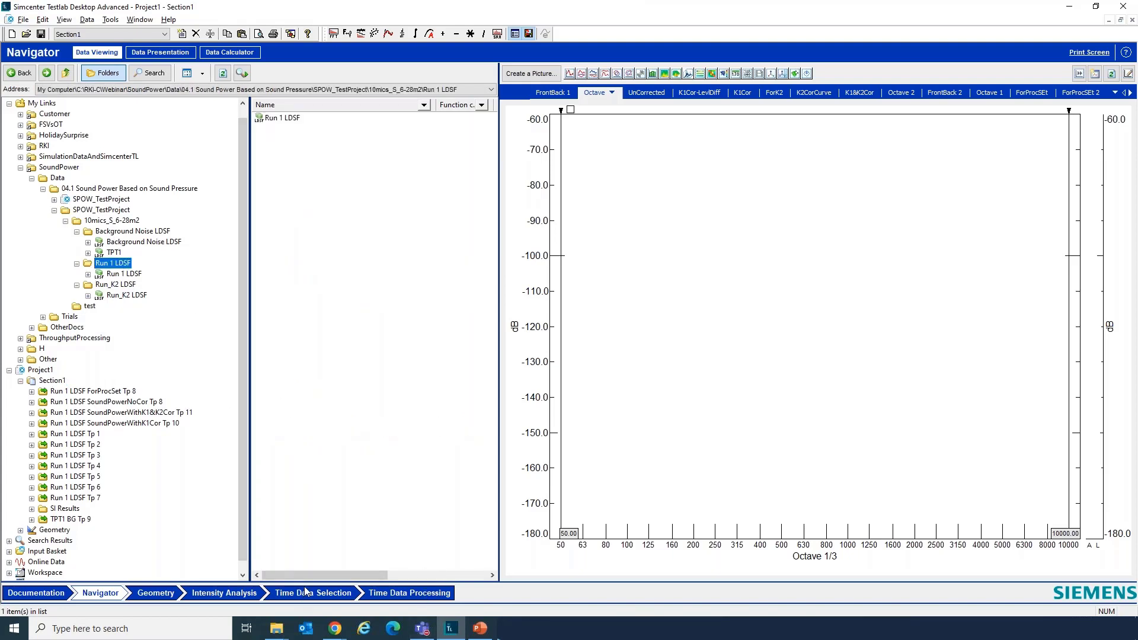
- In Time Data Processing, check the acquisition parameters and the Sound Power section settings
left_click(393, 592)
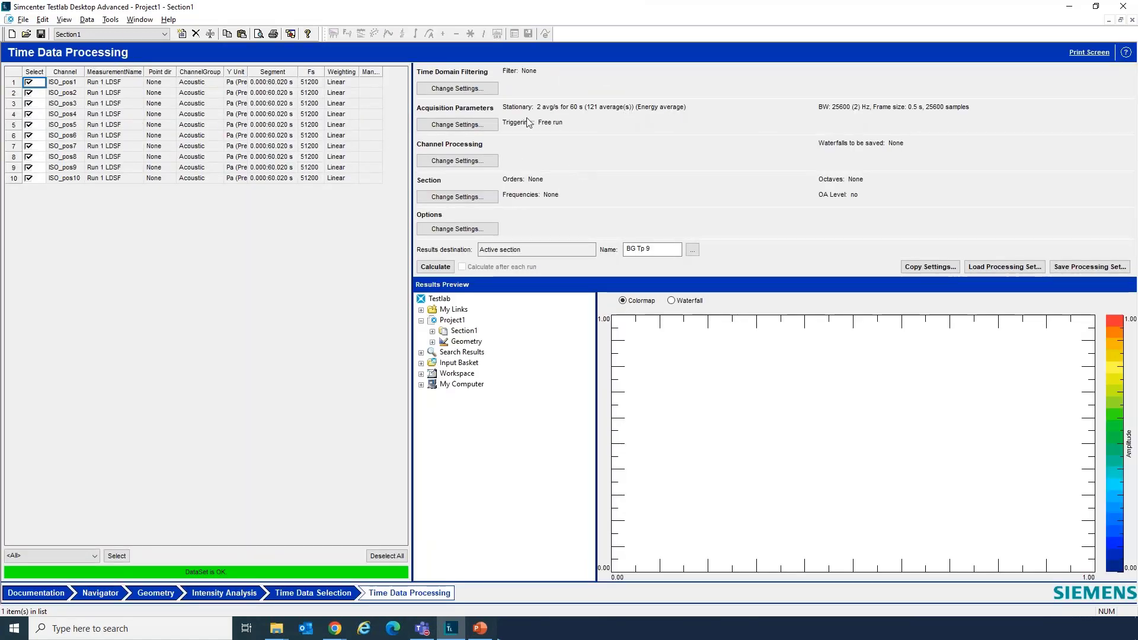
left_click(472, 132)
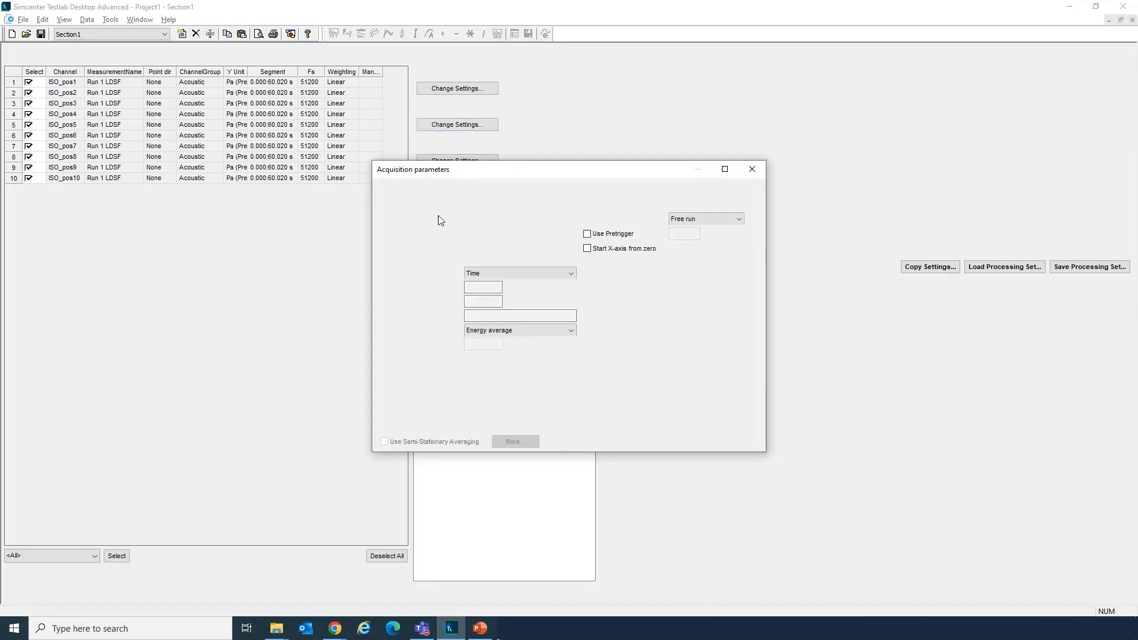
left_click(741, 441)
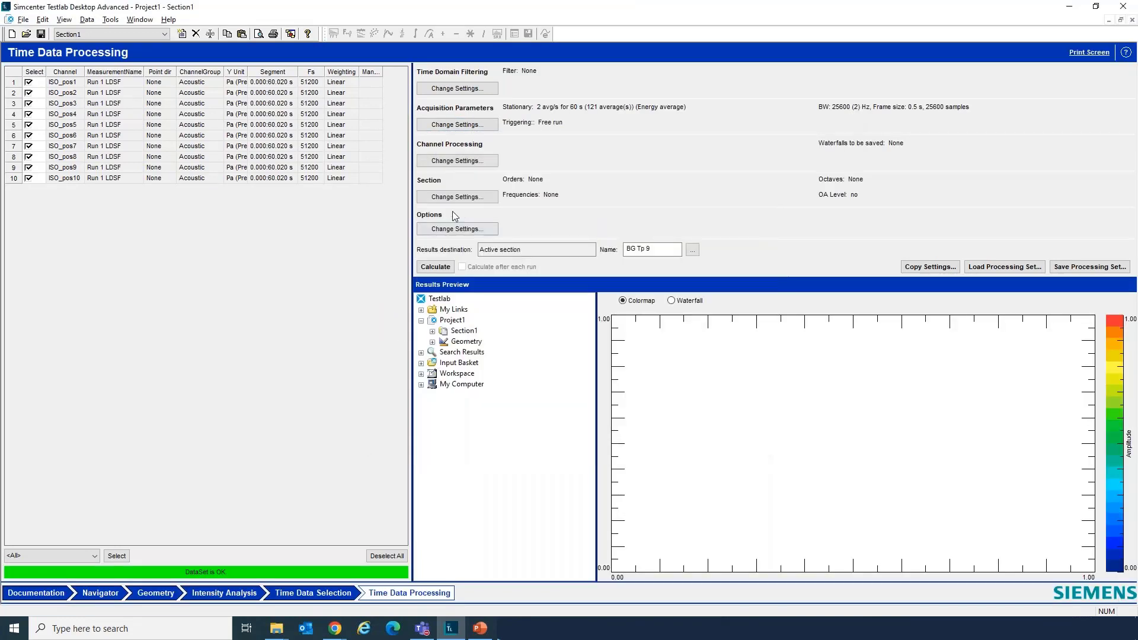
left_click(453, 197)
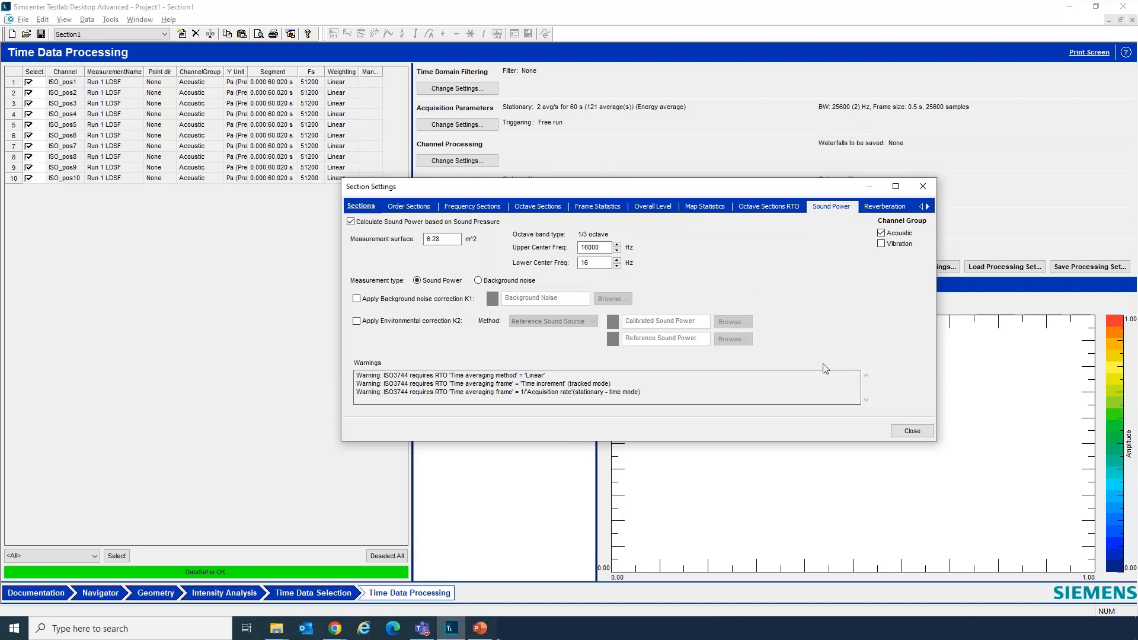
left_click(912, 431)
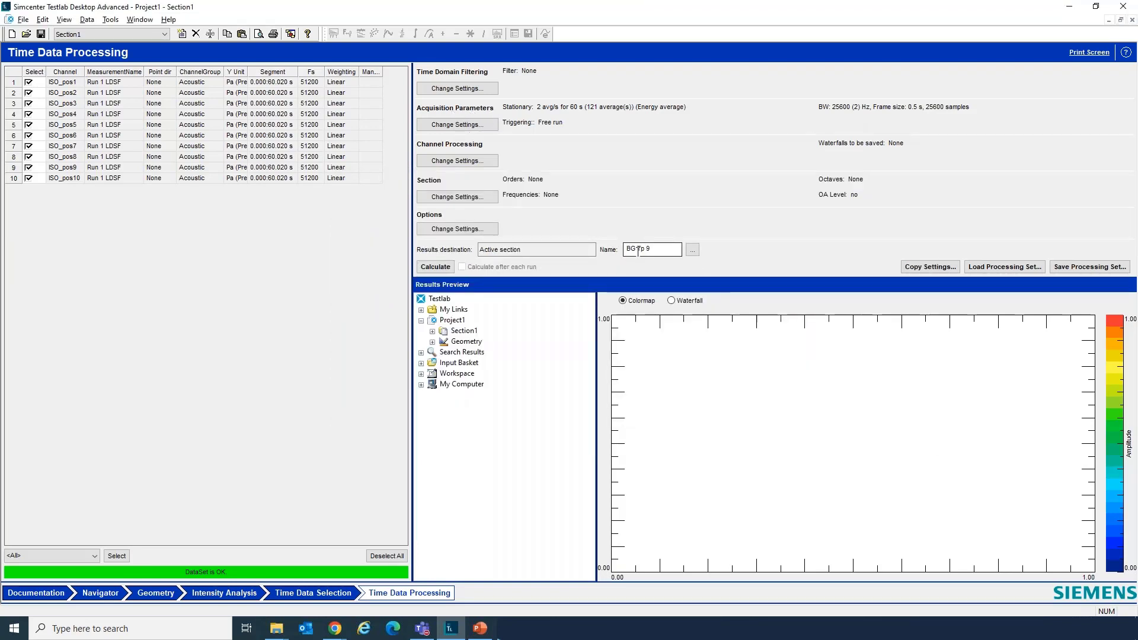
- Name the results Uncorrected SPOW and calculate the uncorrected sound power for the Run 1 LDSF channels
left_click_drag(638, 251, 601, 252)
type("Uncorre")
type("cted S")
type("POW")
left_click(437, 268)
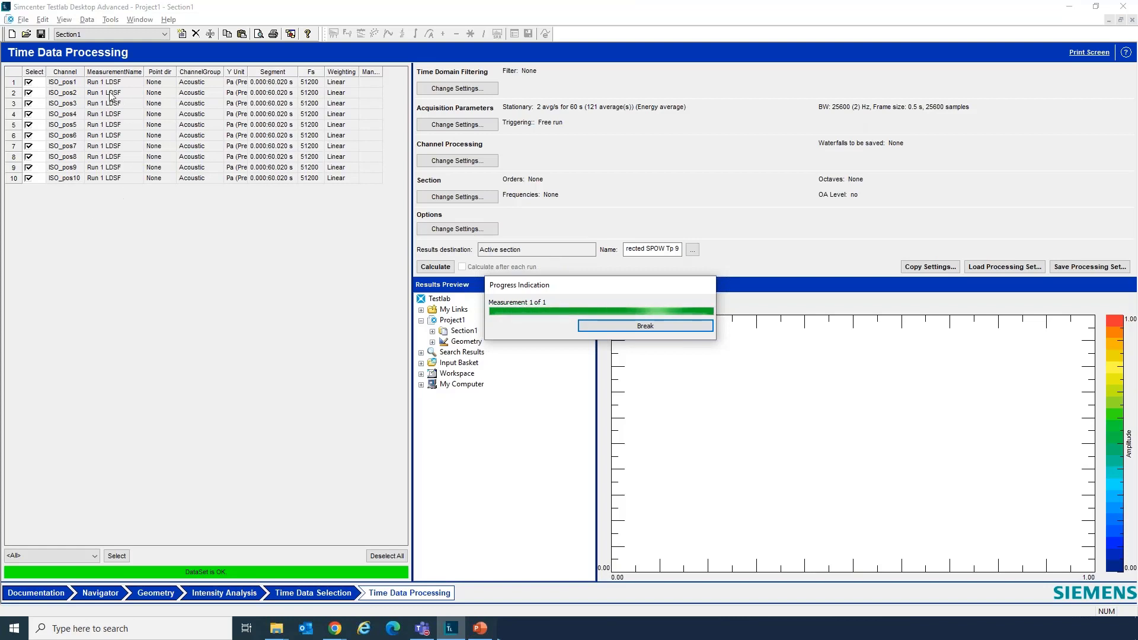
- Review the K1 background noise and K2 environmental correction options in the Sound Power section settings
left_click(455, 198)
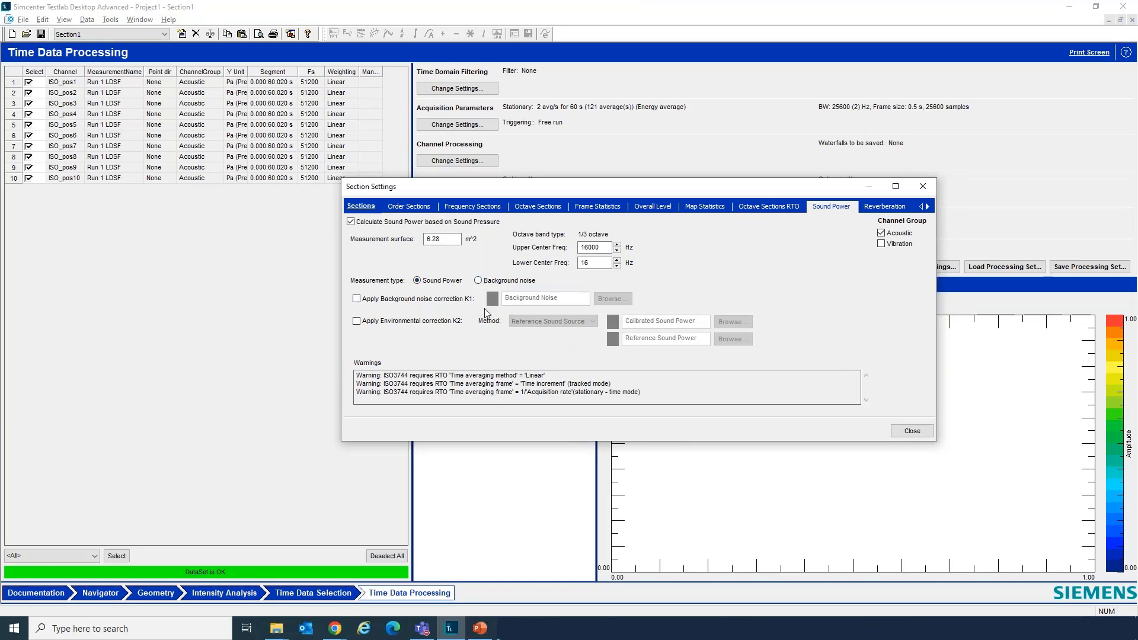
left_click(913, 432)
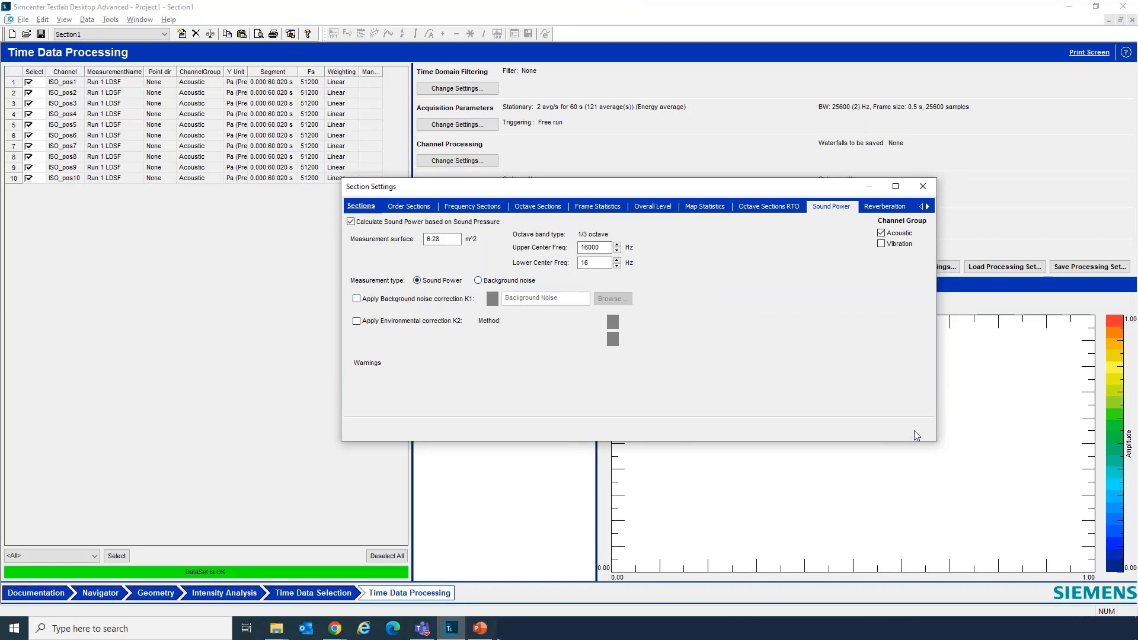
- In the Navigator, examine the UnCorrected sound power picture and the K1Cor-LevlDiff level difference picture
left_click(99, 594)
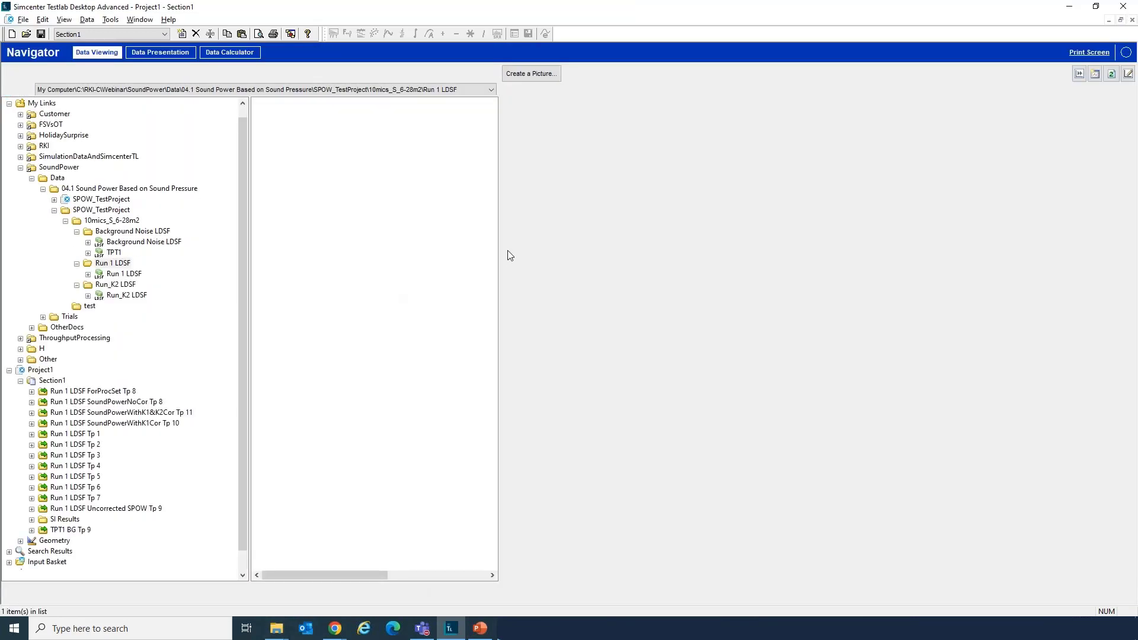
left_click(637, 94)
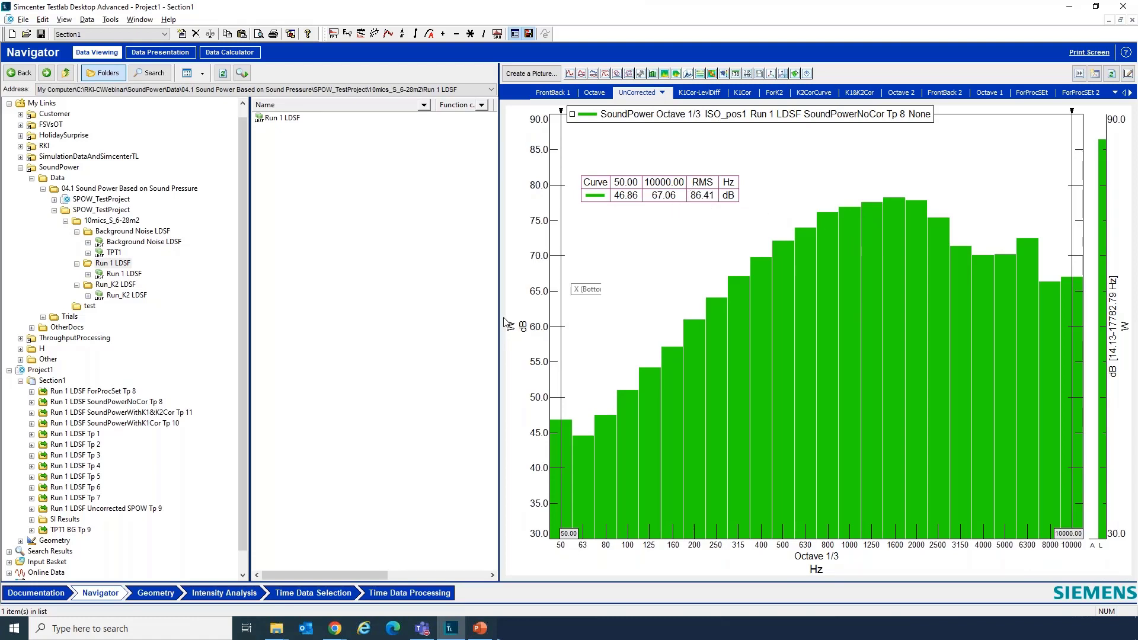
left_click(704, 93)
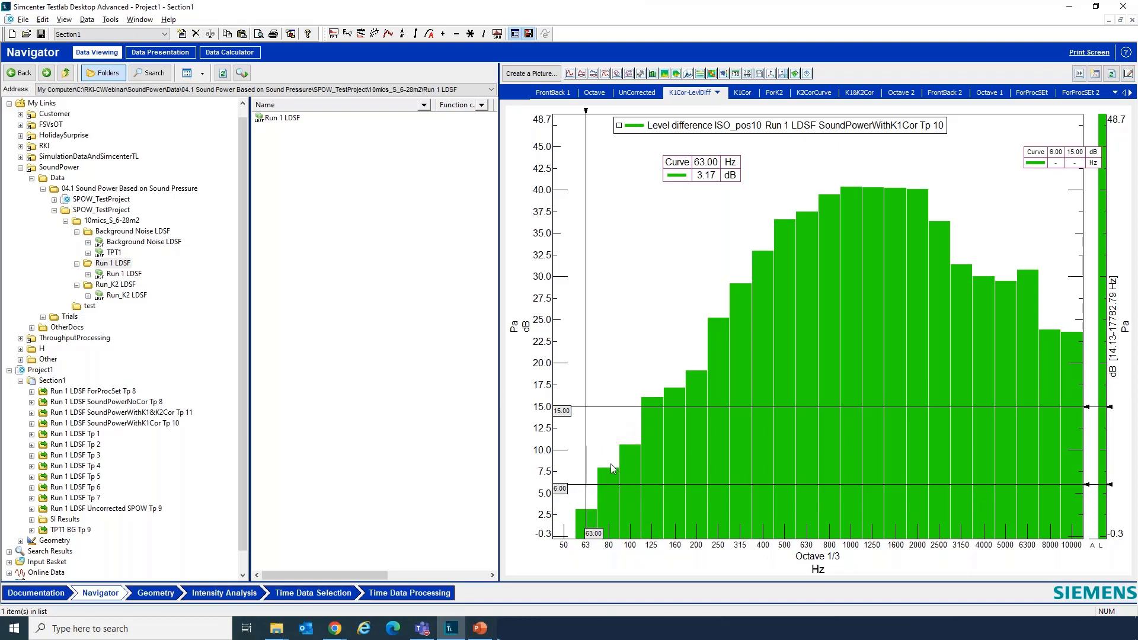
- Display the K1Cor picture and highlight the uncorrected and K1-corrected sound power curves in turn to compare them
left_click(743, 94)
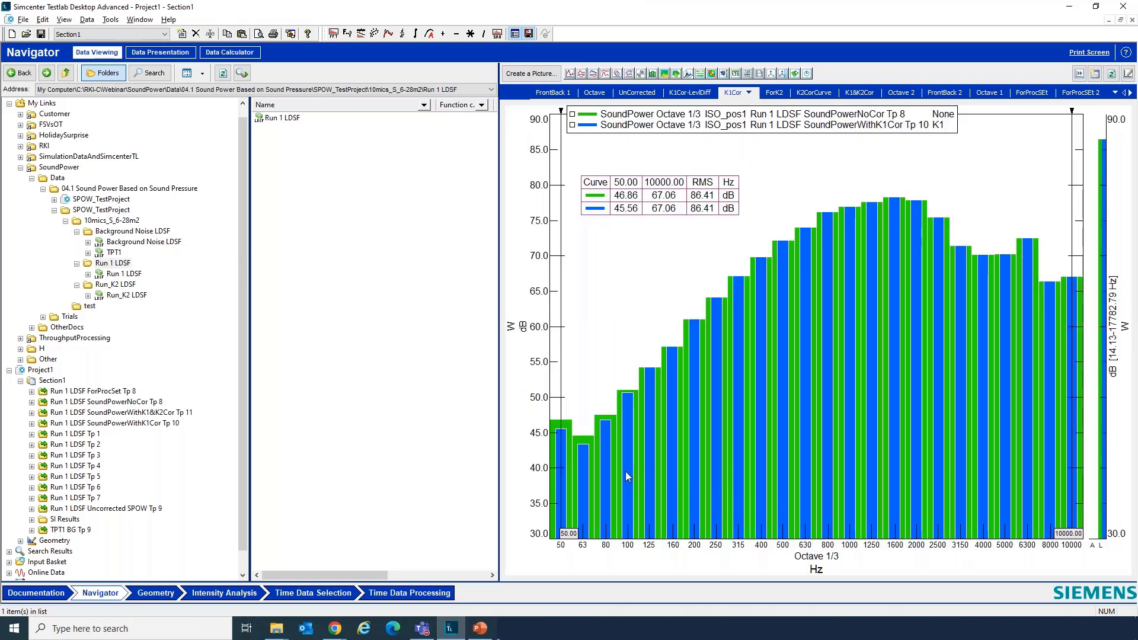
left_click(631, 117)
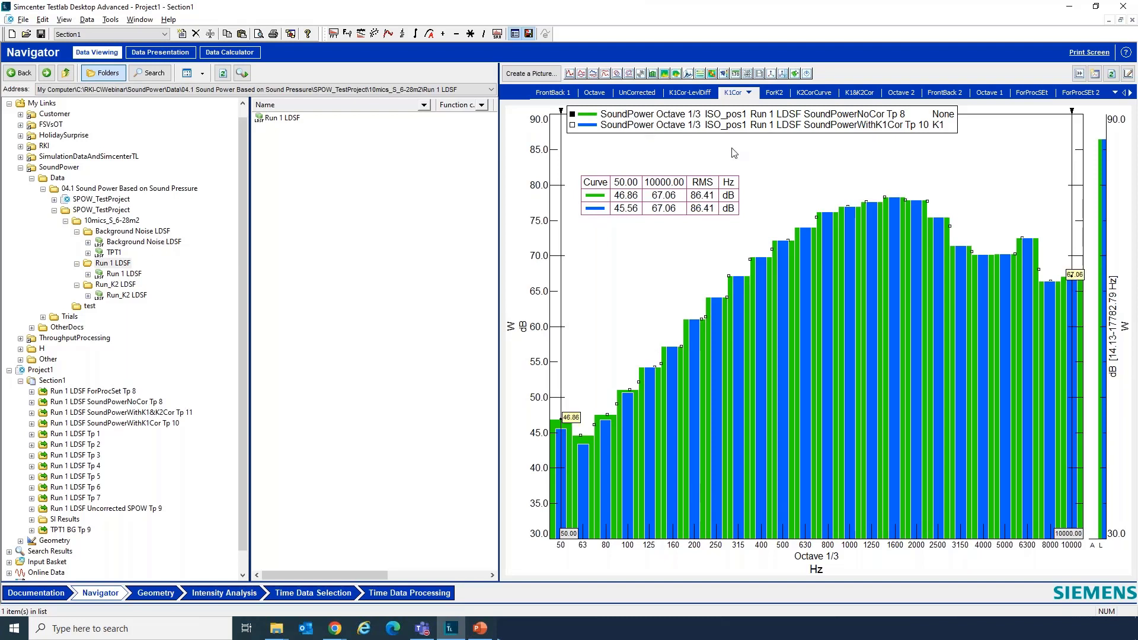
left_click(647, 127)
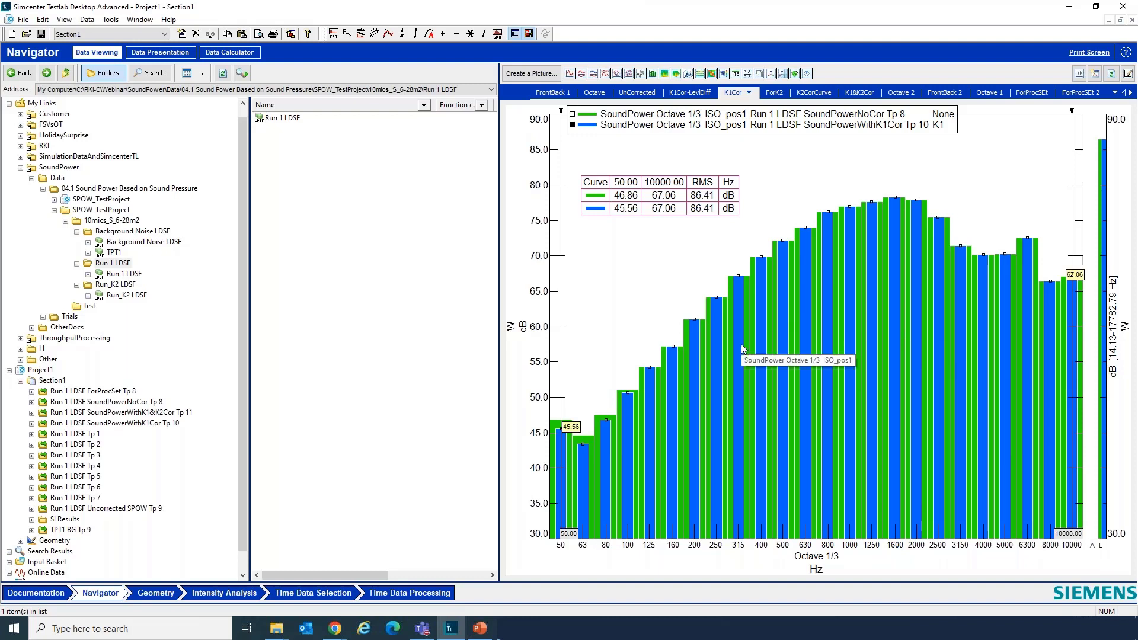
left_click(579, 442)
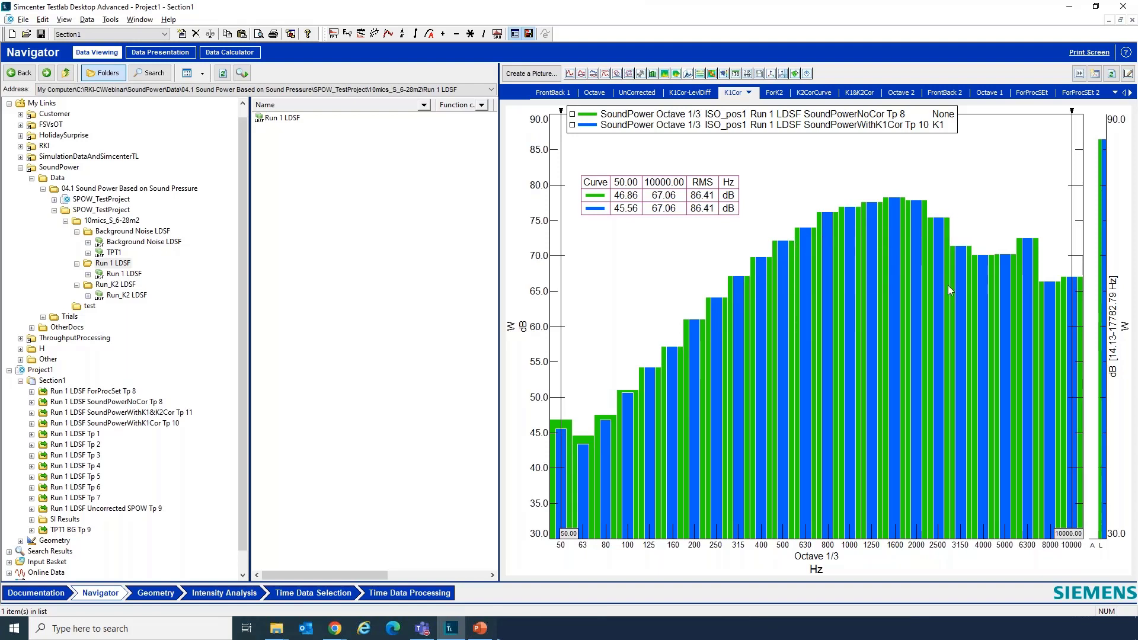
- Select both curves in the K1Cor picture and examine the Sound power correction attribute in their data properties
left_click(851, 210)
left_click(591, 126)
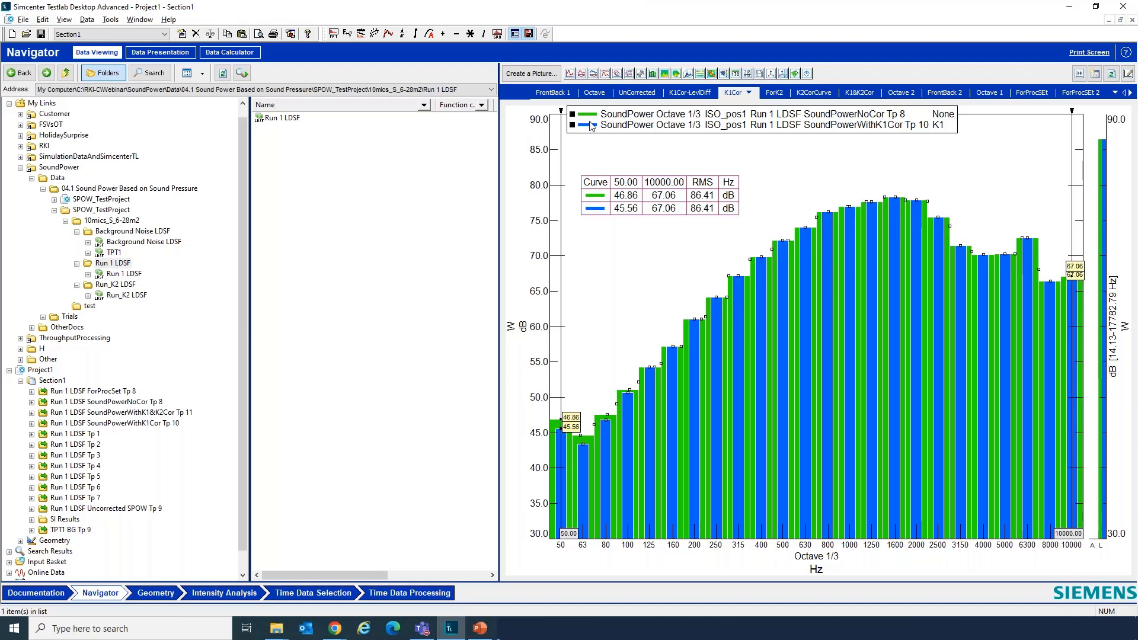
right_click(590, 126)
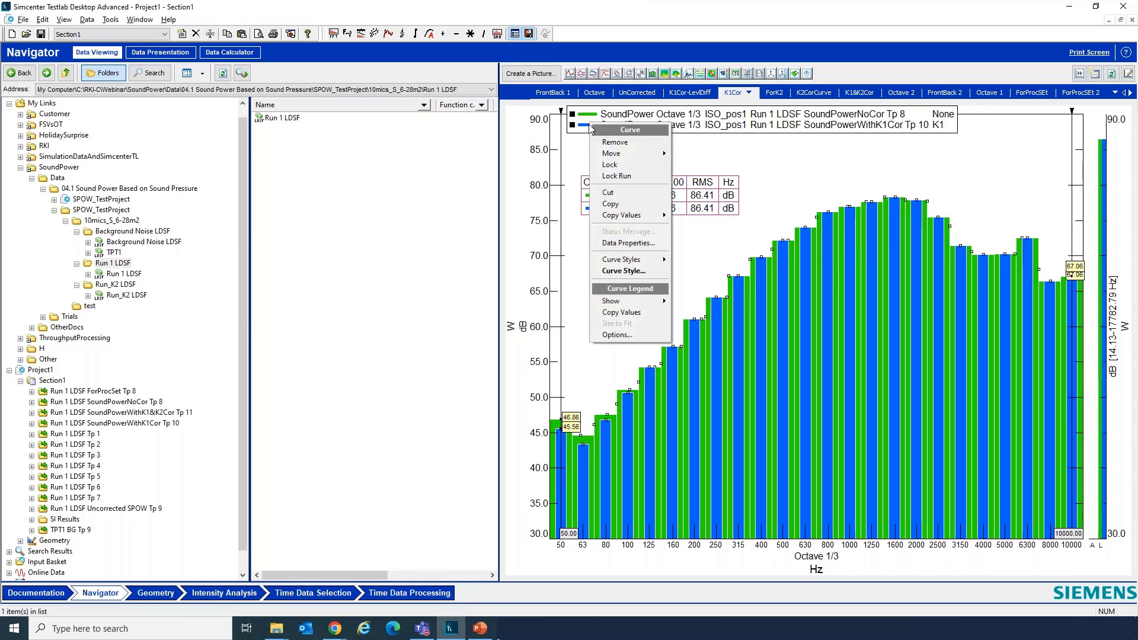
left_click(639, 243)
left_click_drag(396, 350, 711, 344)
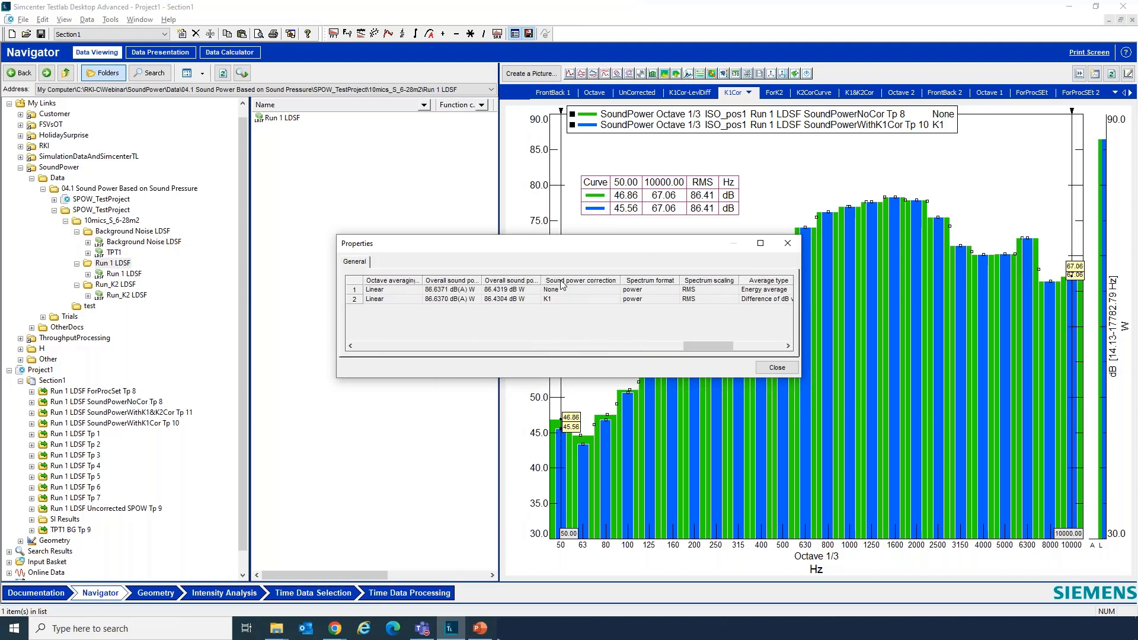
left_click(560, 289)
left_click(554, 299)
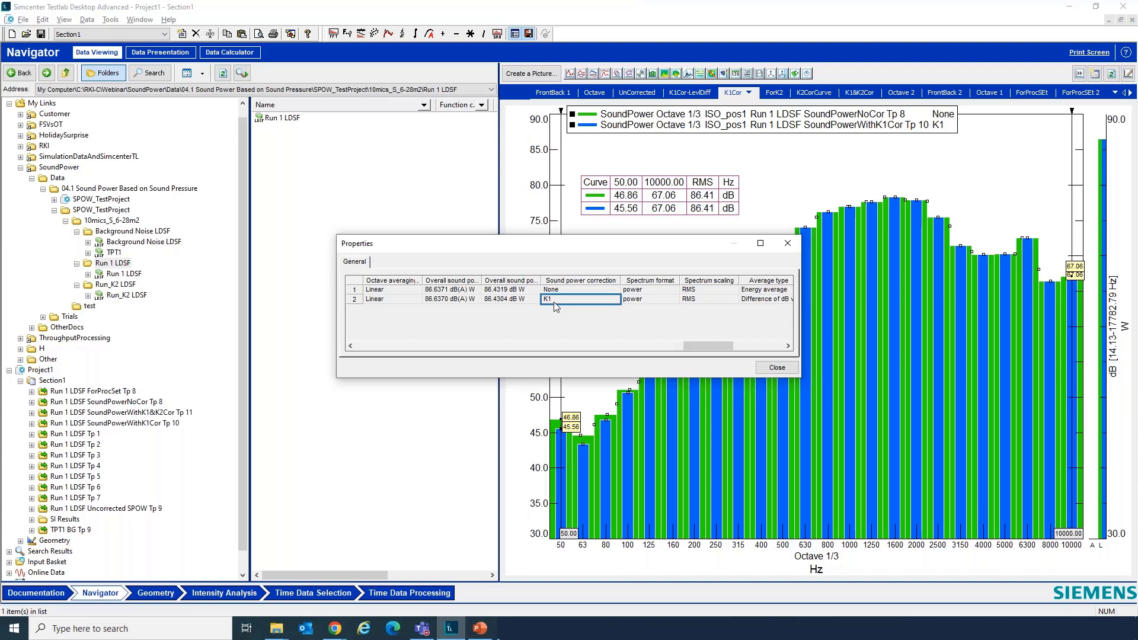
left_click(776, 368)
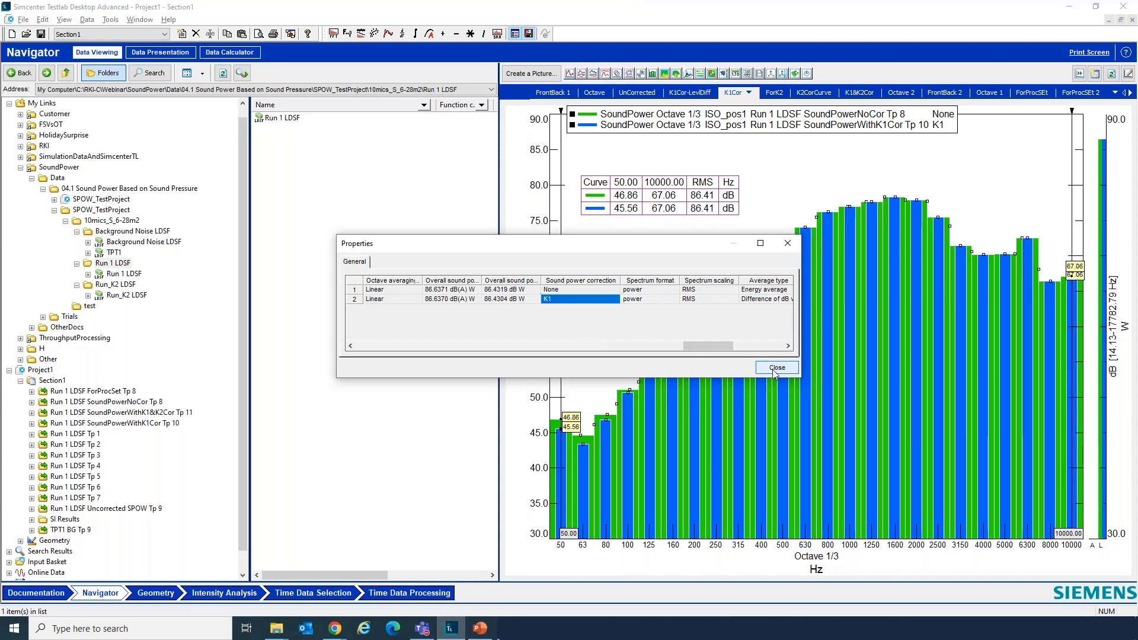
left_click(871, 182)
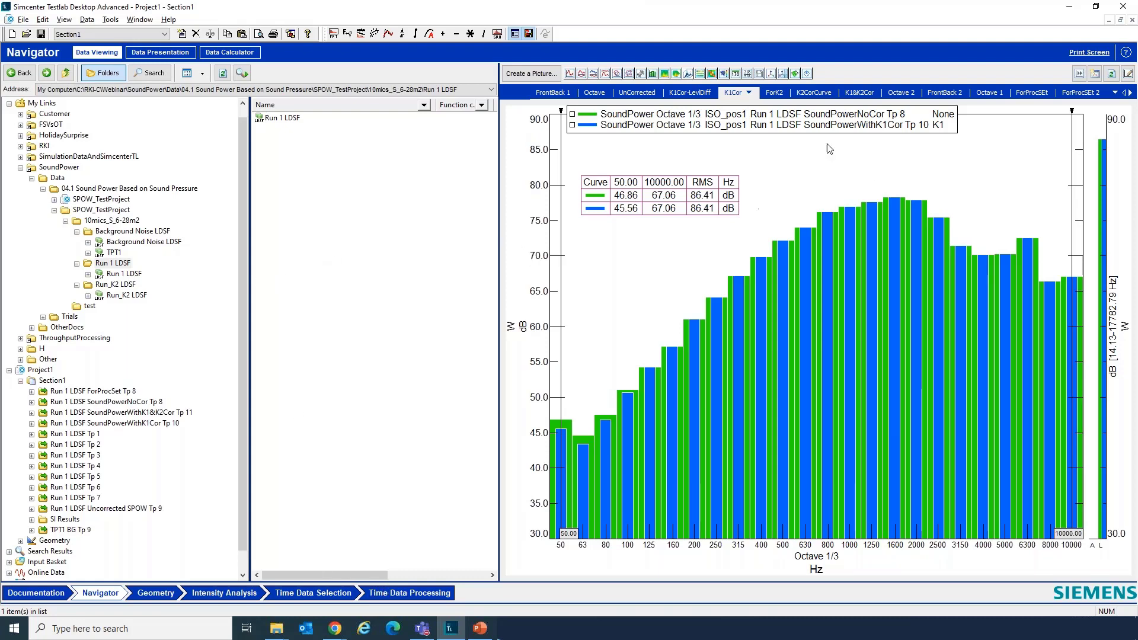
- Display the ForK2 picture and compare the Calibrated_LwRSS and Reference_LwREF sound power curves by highlighting them
left_click(773, 92)
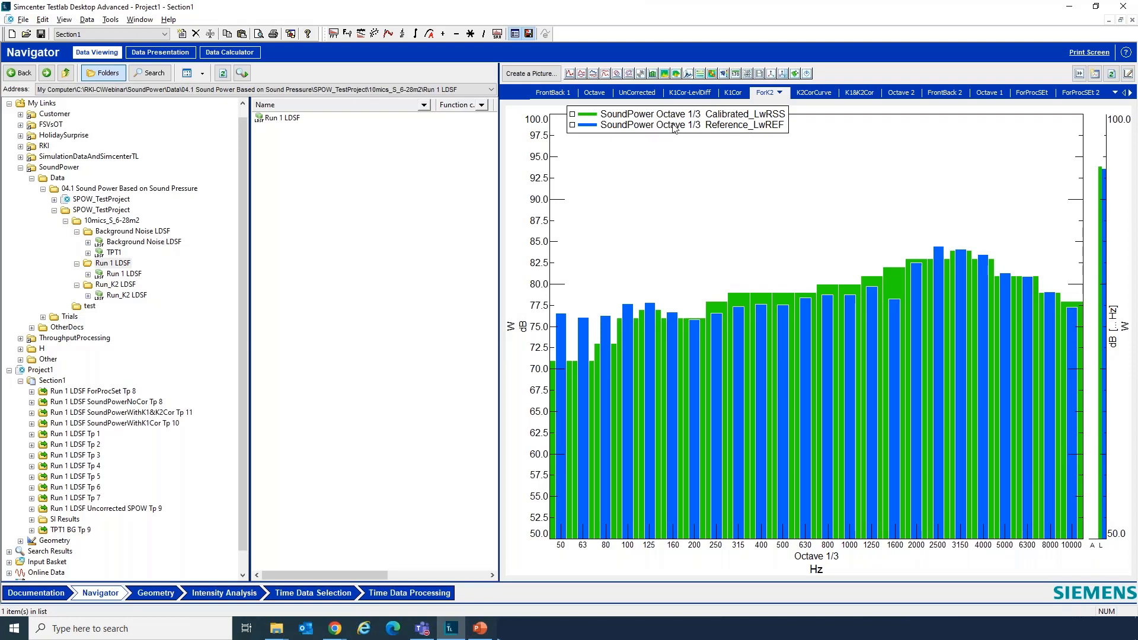
left_click(629, 115)
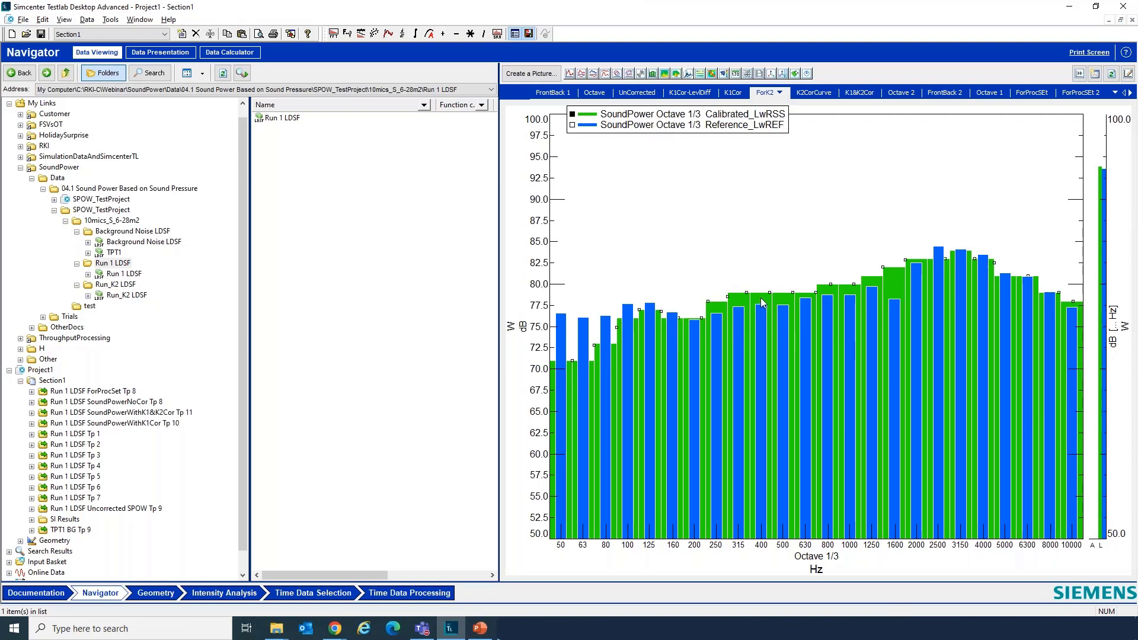
left_click(647, 129)
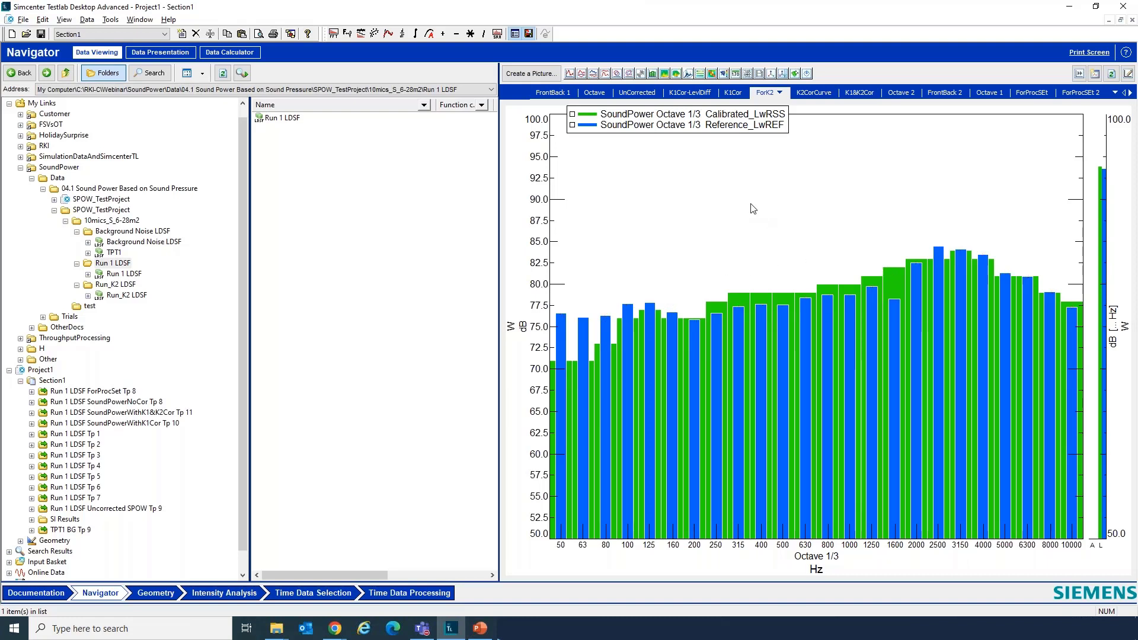
left_click(746, 114)
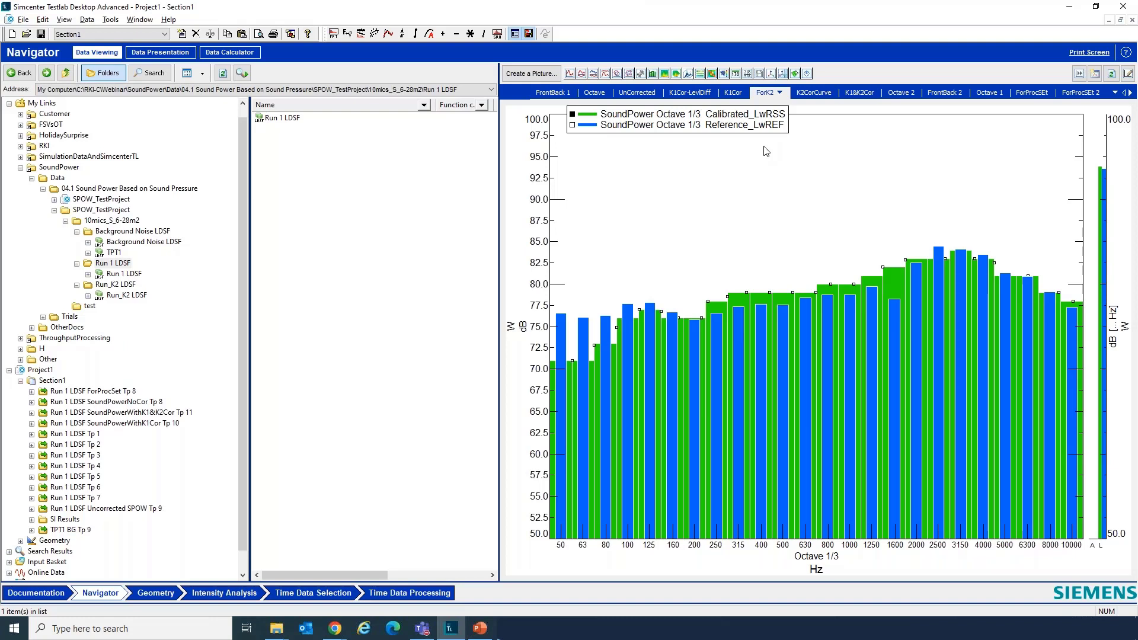
left_click(730, 376)
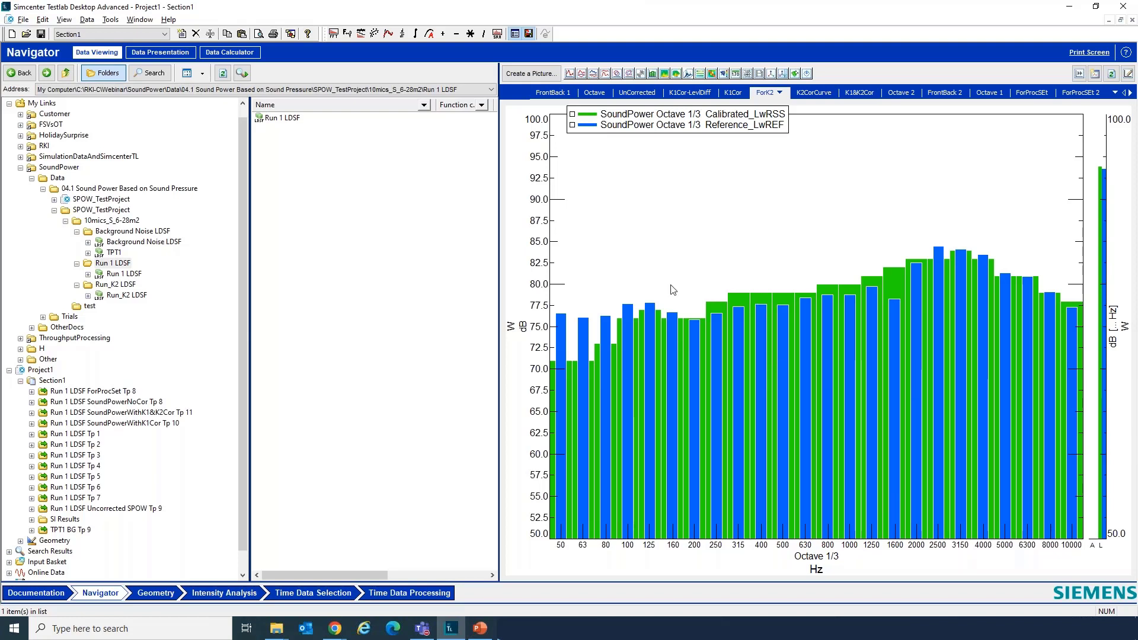
- Compare the K2CorCurve environmental correction picture with the ForK2 picture of the Calibrated_LwRSS and Reference_LwREF curves
left_click(823, 95)
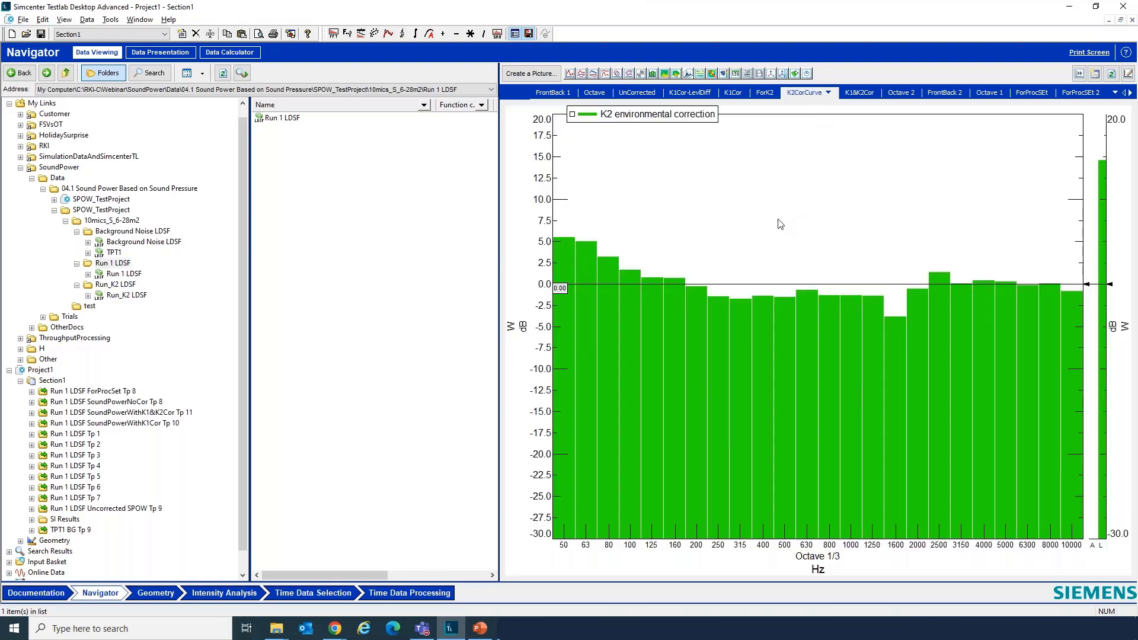
left_click(766, 95)
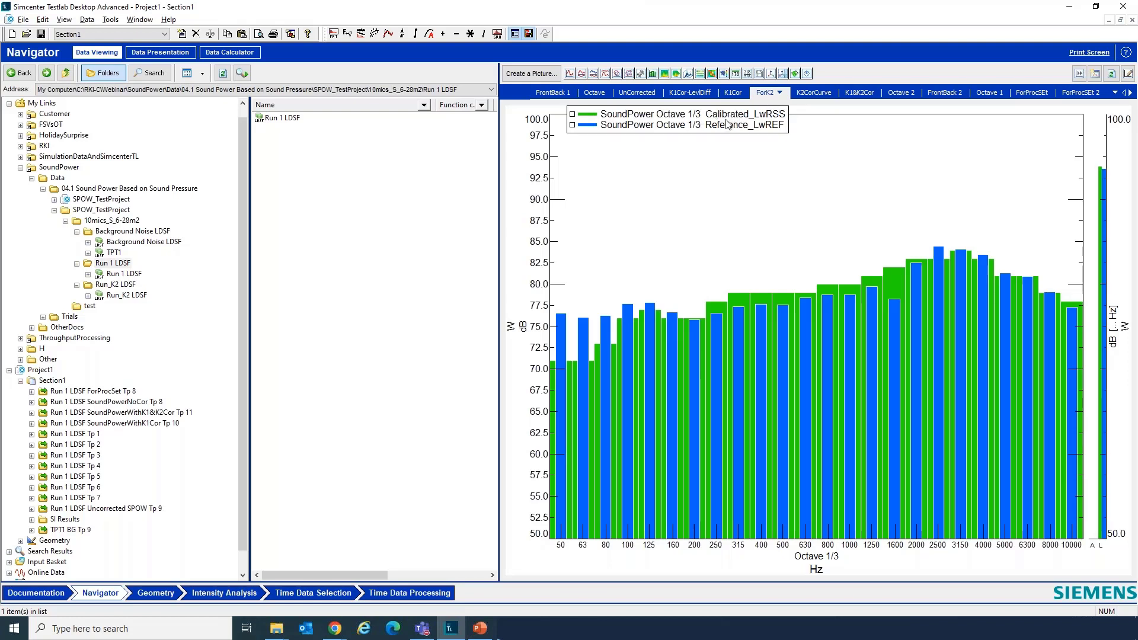
left_click(818, 95)
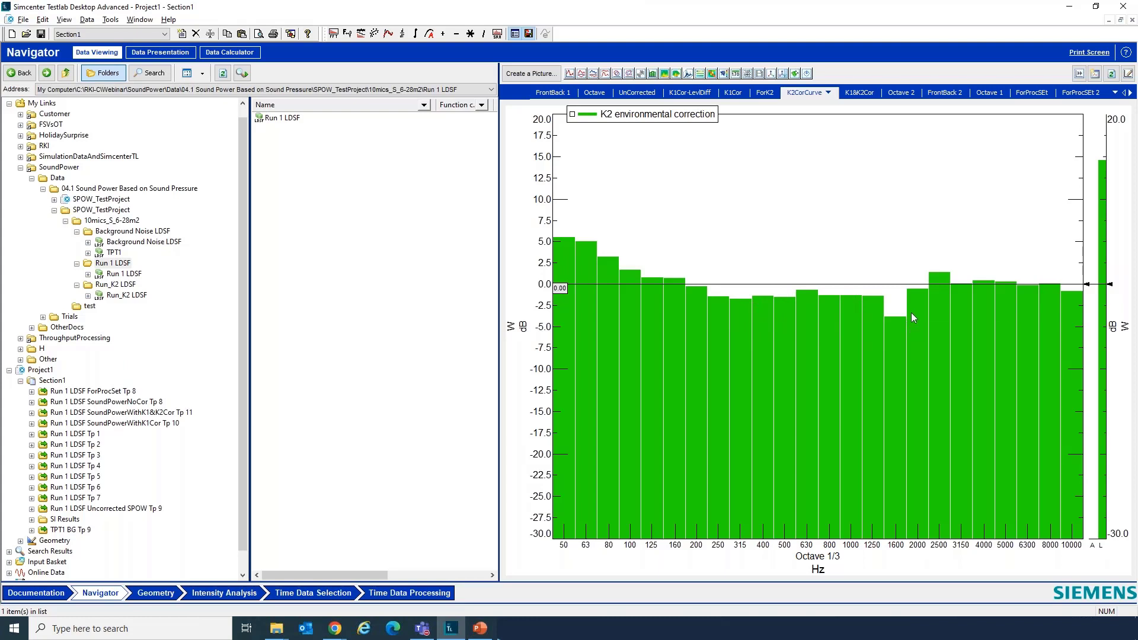
- Display the K1&K2Cor picture and highlight the K1 & K2 corrected sound power curve to compare it with the other curves
left_click(853, 92)
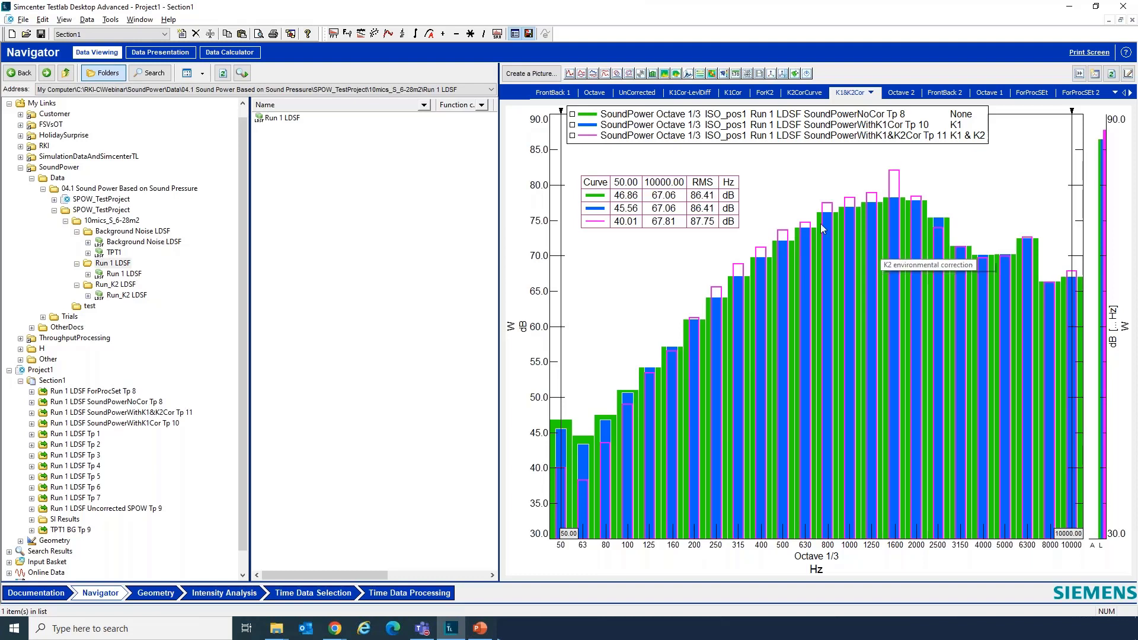
left_click(671, 136)
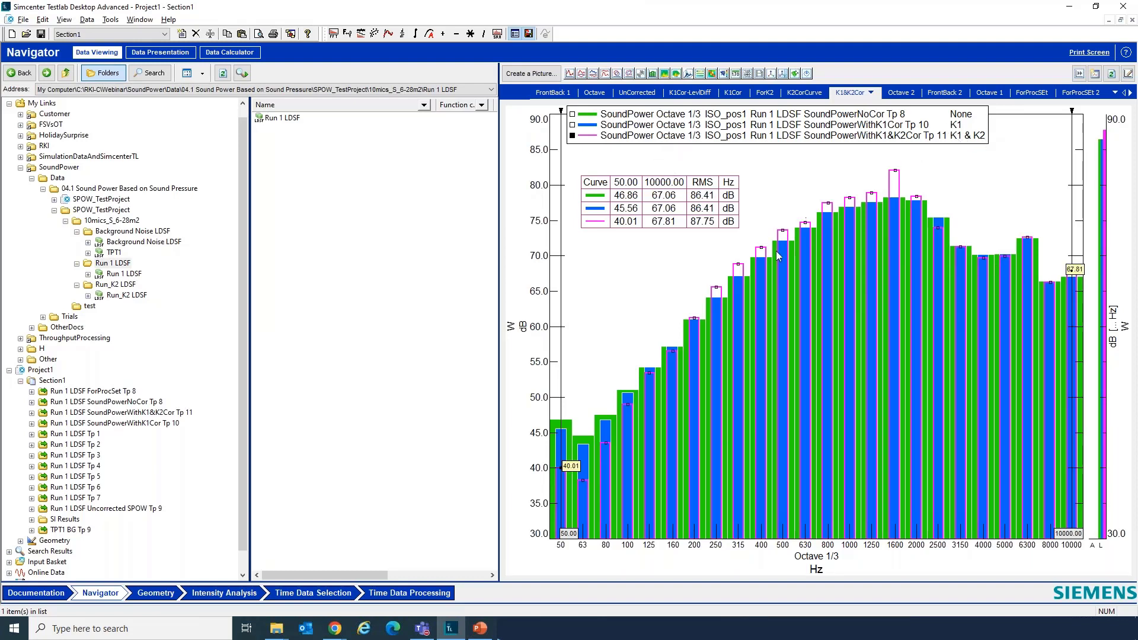
left_click(576, 482)
left_click(607, 138)
left_click(710, 262)
- Switch to the PowerPoint slide show and advance the ISO 9614 intensity-based sound power procedure slide
left_click(480, 628)
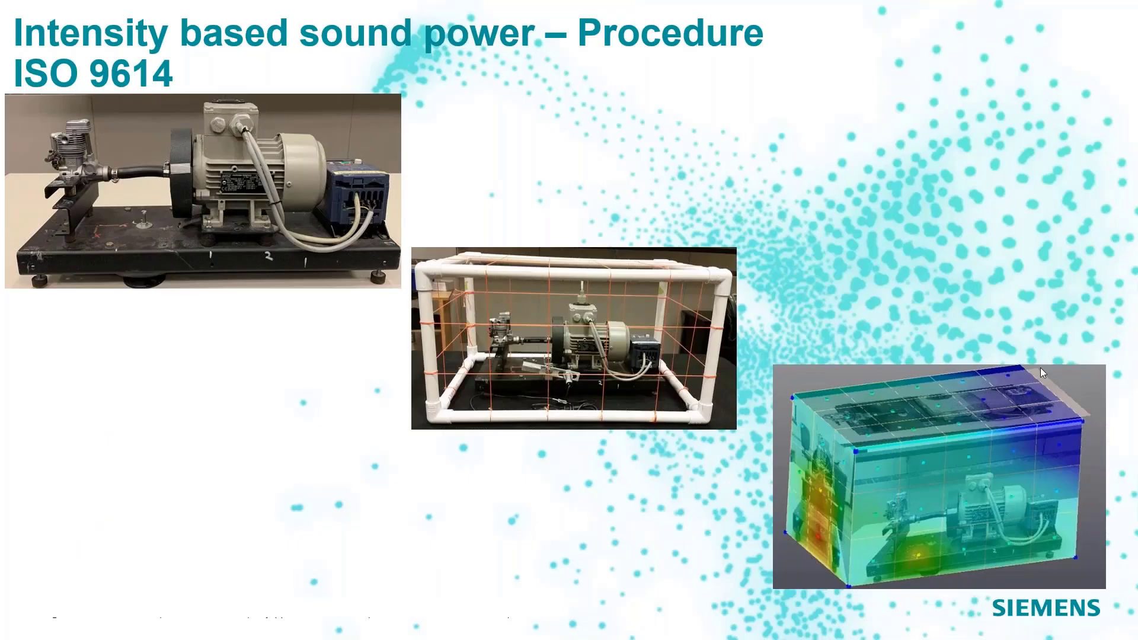
left_click(1040, 368)
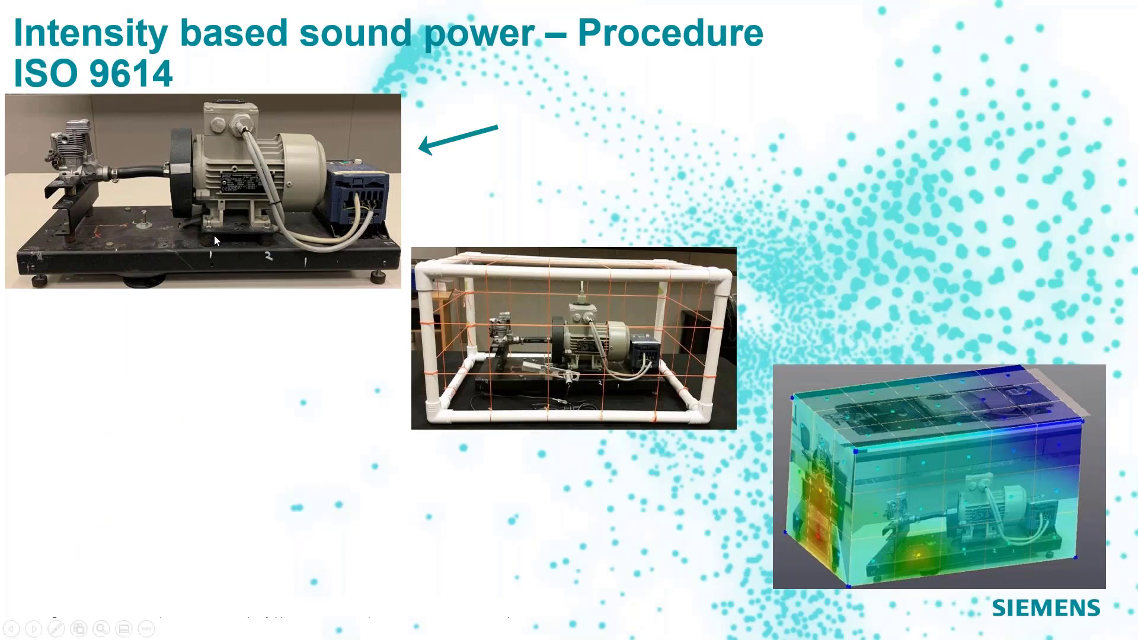
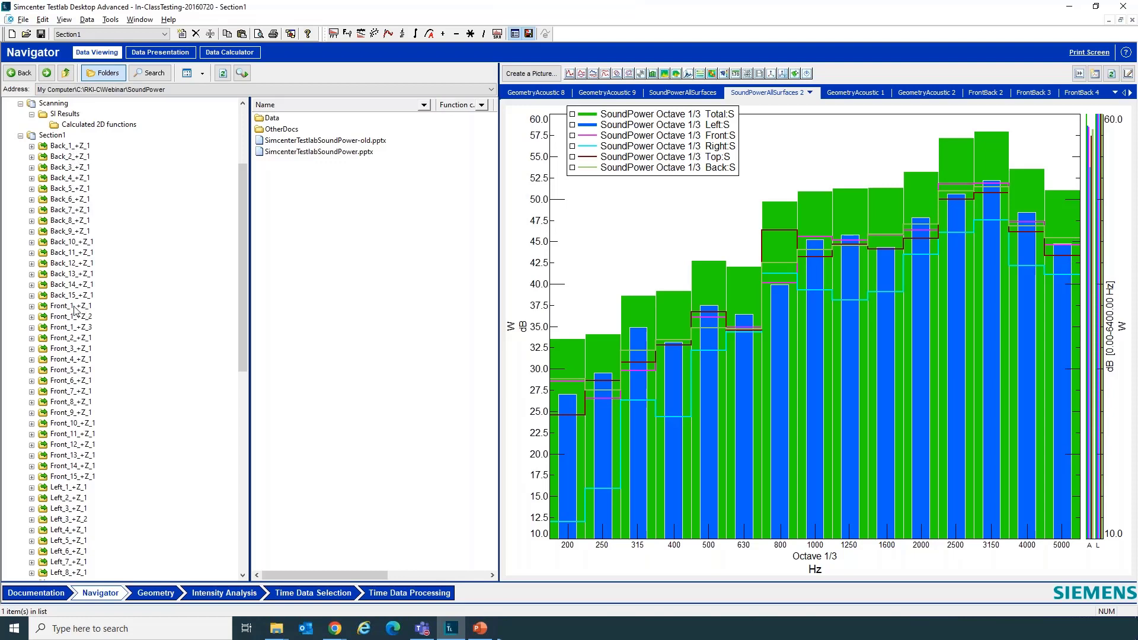
- Look through the measured point runs in Section1, and choose ISO9614-1 as the standard in Intensity Analysis
scroll(64, 503, "down", 7)
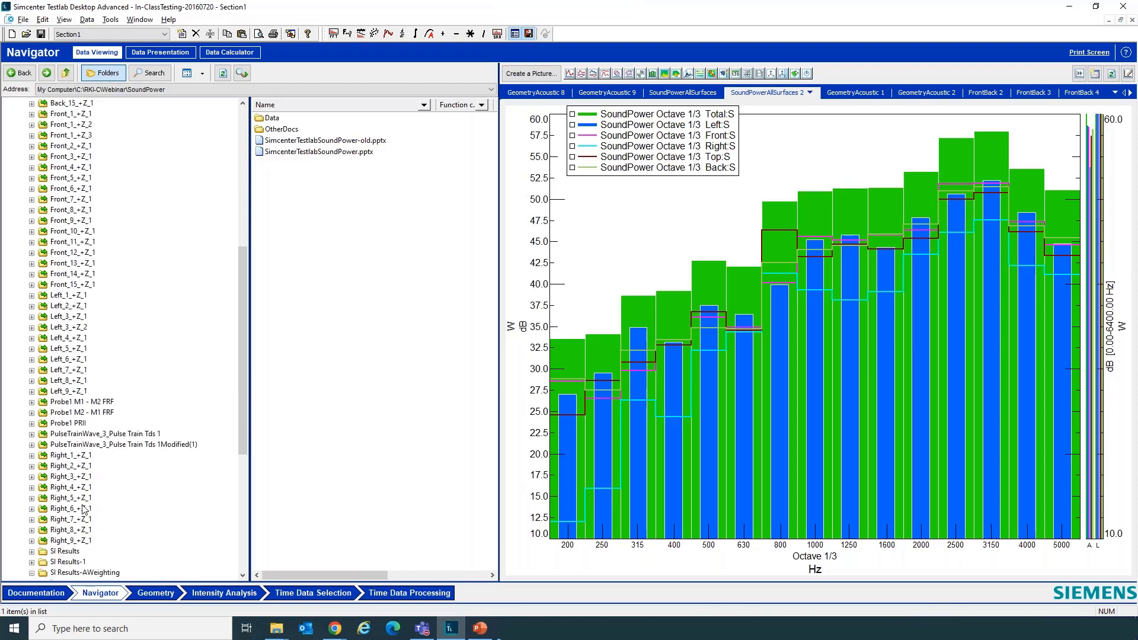
scroll(90, 513, "down", 6)
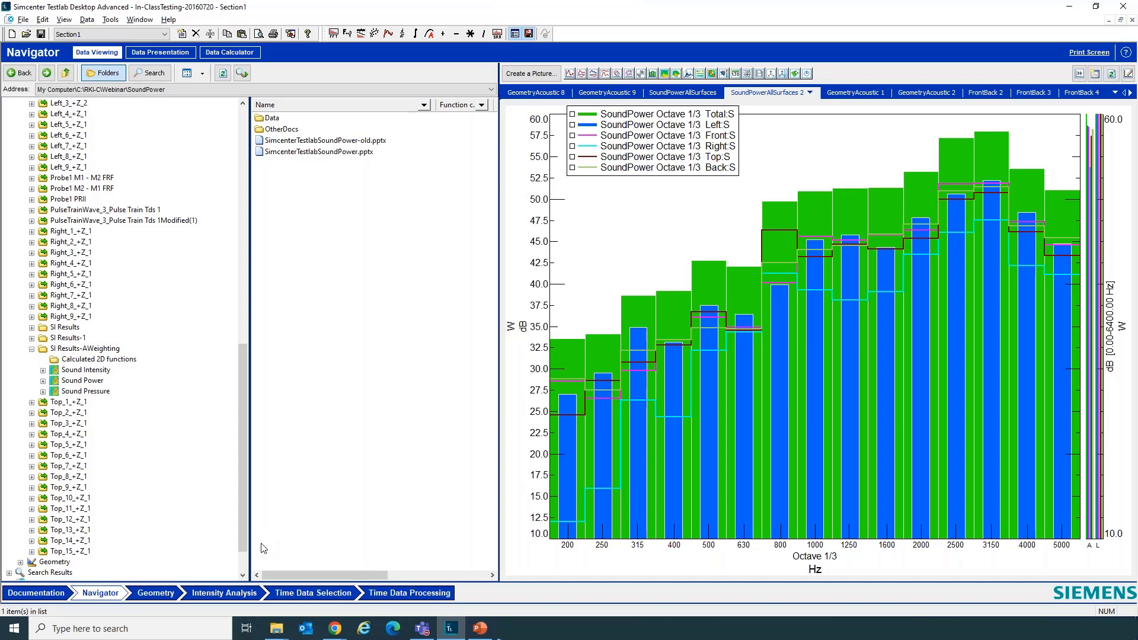
left_click(225, 593)
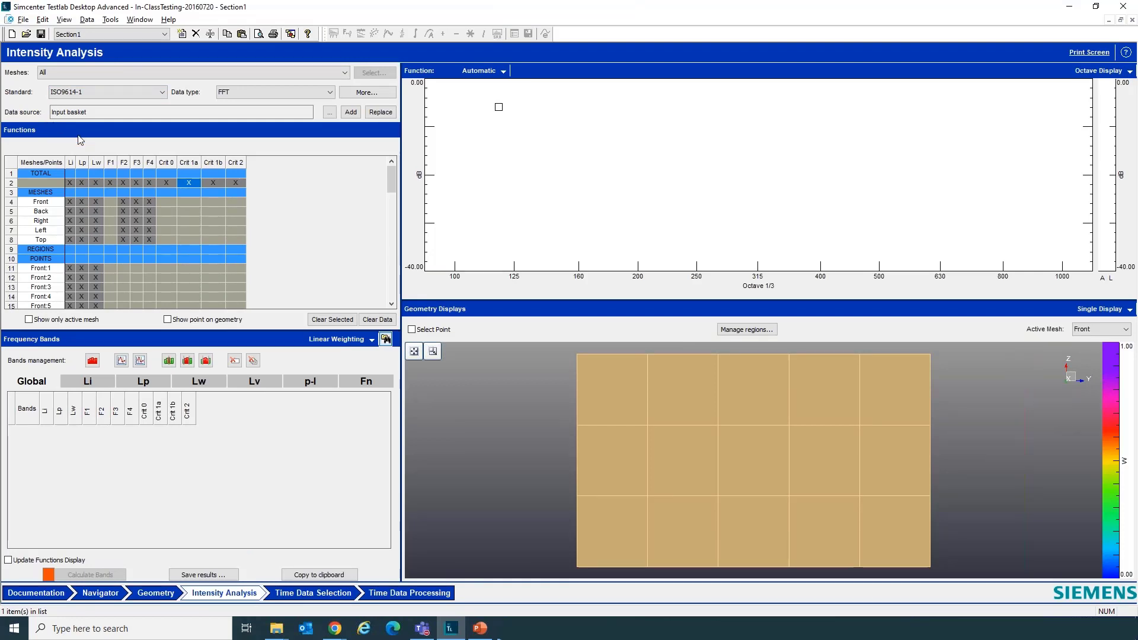
left_click(112, 93)
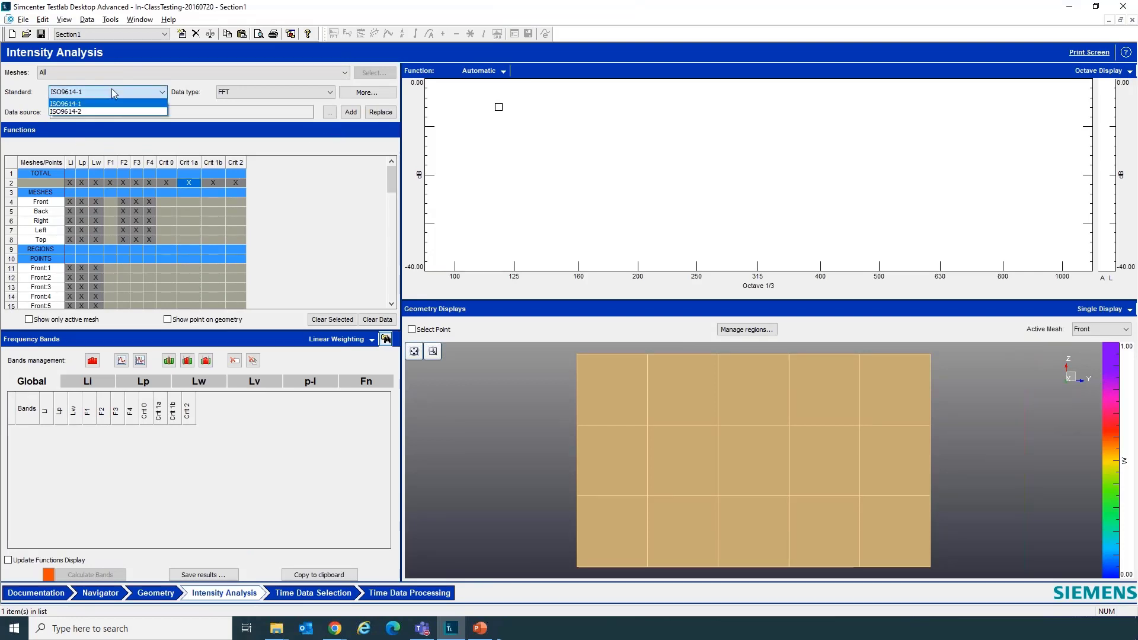
left_click(77, 104)
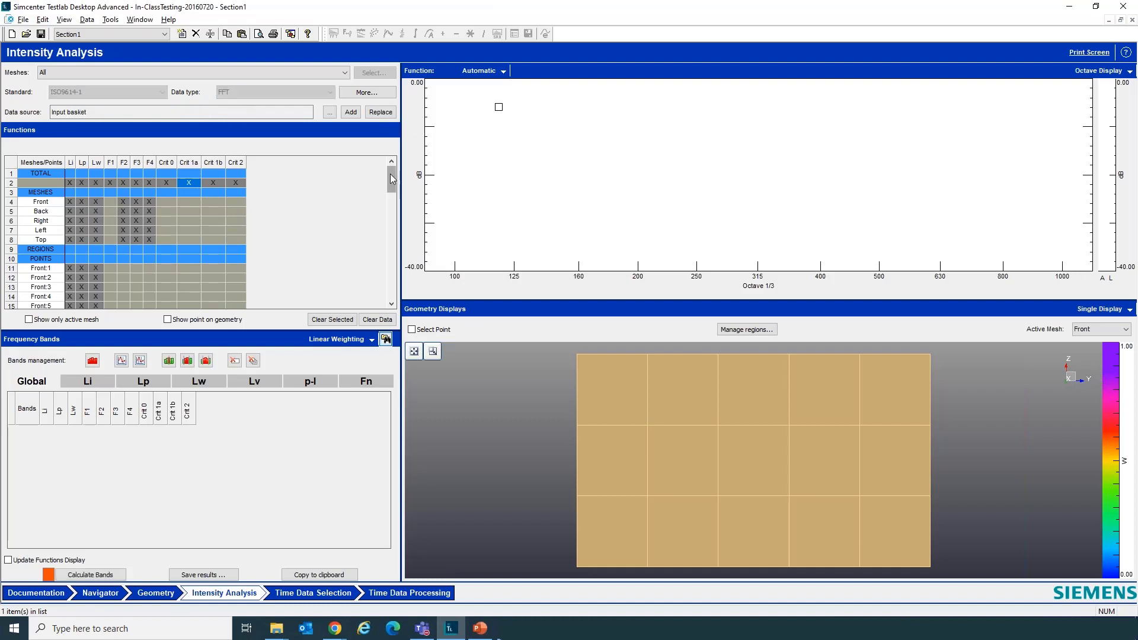
- In the Navigator, add all Back and Front runs of Section1, Back_1_+Z_1 through Front_15_+Z_1, to the input basket
left_click(107, 594)
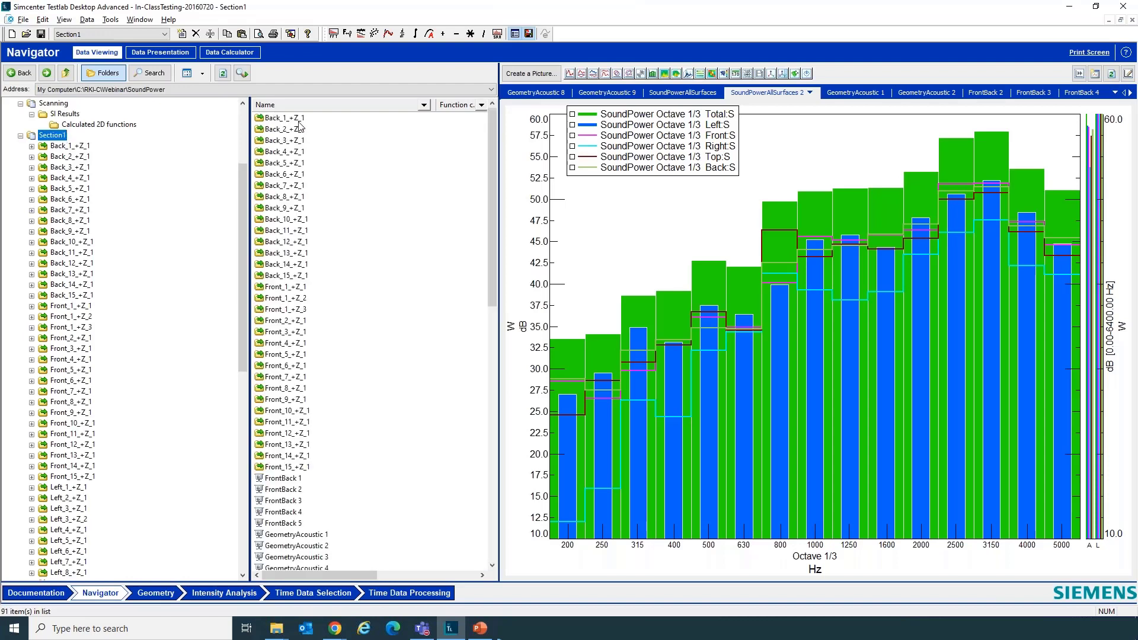
left_click(285, 117)
left_click(302, 467, "shift")
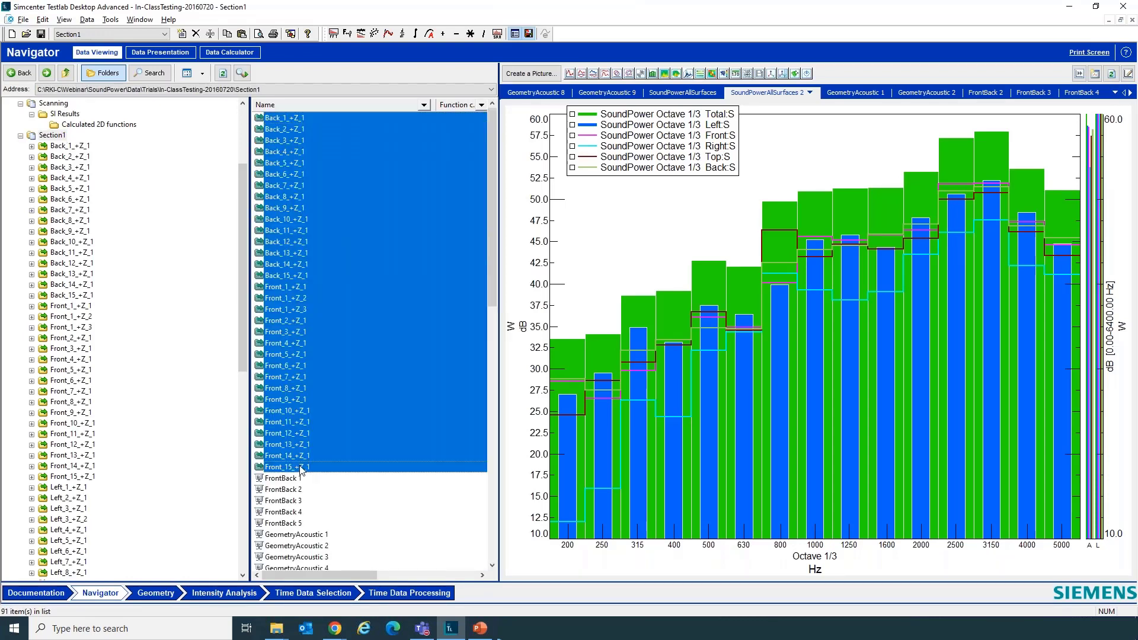
right_click(303, 467)
left_click(347, 542)
- Add the Right surface runs, Right_1_+Z_1 through Right_9_+Z_1, to the input basket
scroll(375, 476, "down", 8)
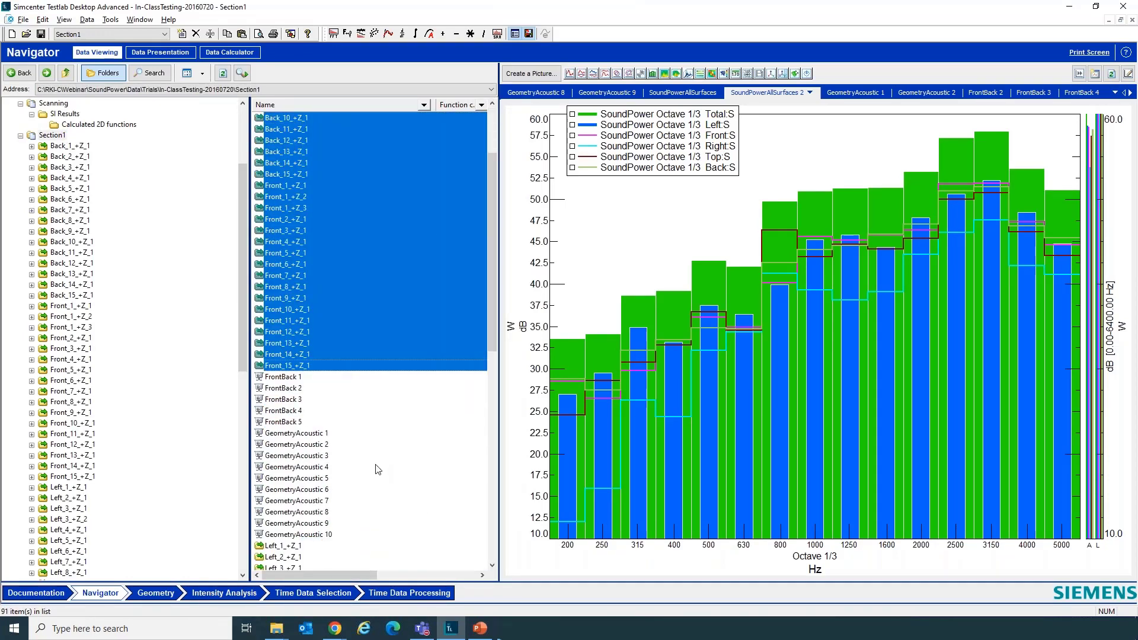
scroll(375, 476, "down", 4)
left_click(300, 413)
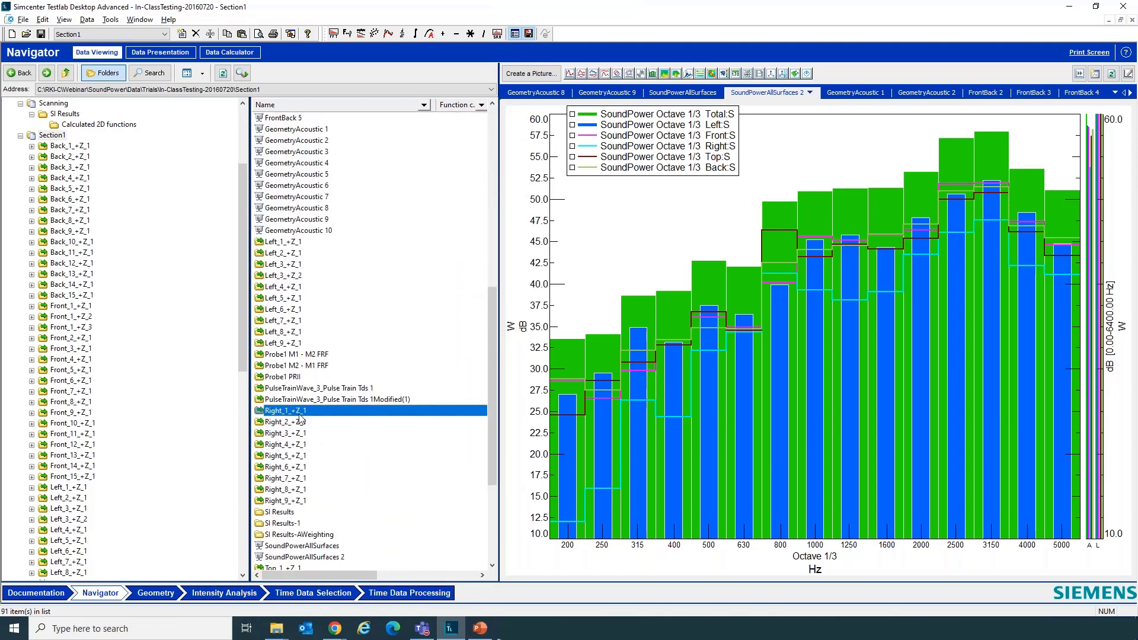
left_click(303, 504, "shift")
right_click(303, 504)
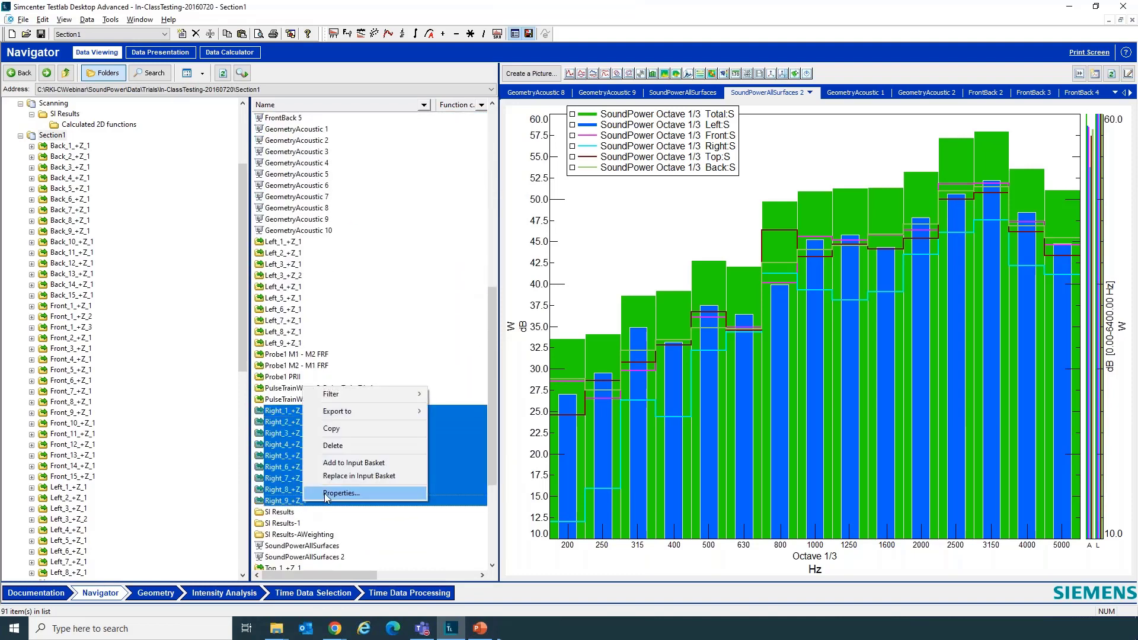
left_click(341, 463)
- Add the Top surface runs, Top_1_+Z_1 through Top_15_+Z_1, to the input basket
scroll(338, 480, "down", 4)
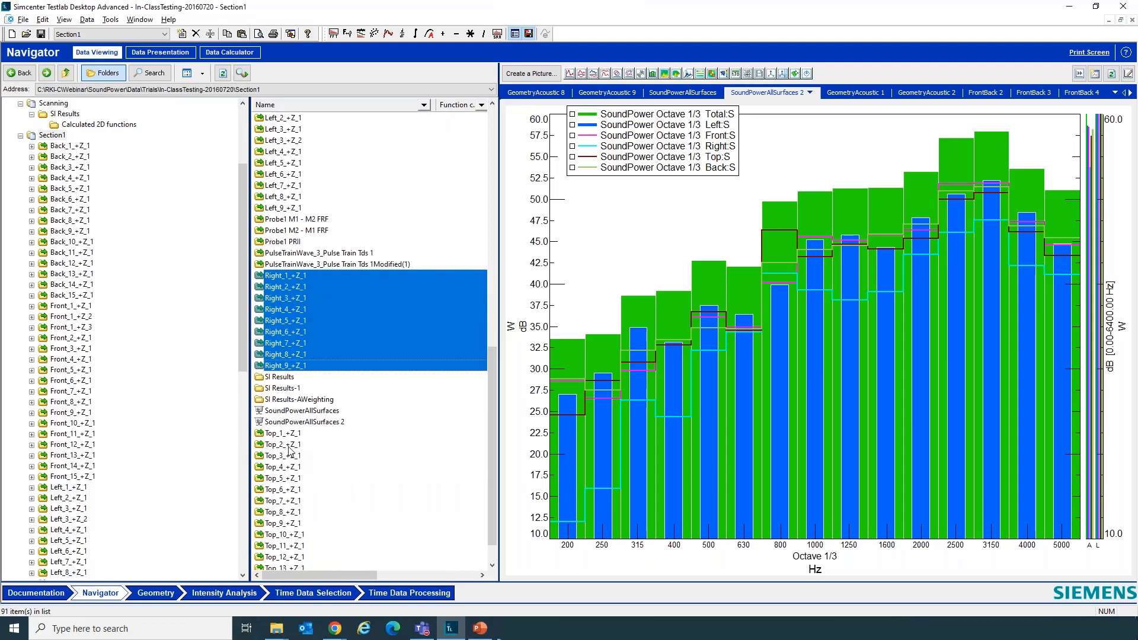
left_click(308, 433)
scroll(318, 505, "down", 1)
left_click(298, 557, "shift")
right_click(298, 557)
left_click(335, 520)
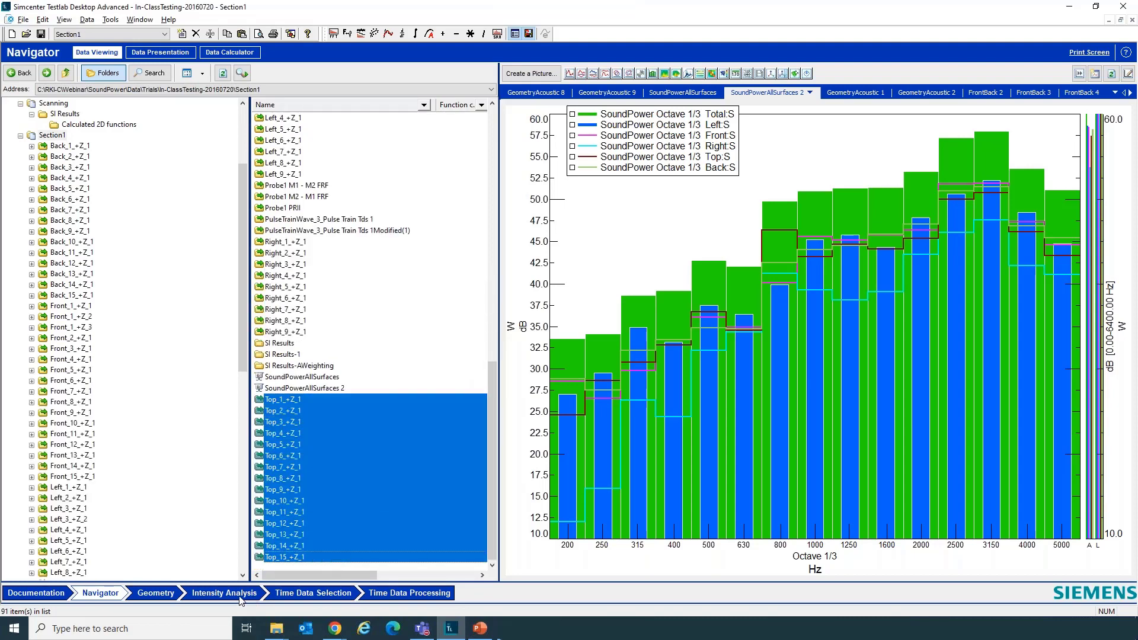
- Replace the Intensity Analysis data with the input basket contents and review the Functions table for all measurement points
left_click(224, 592)
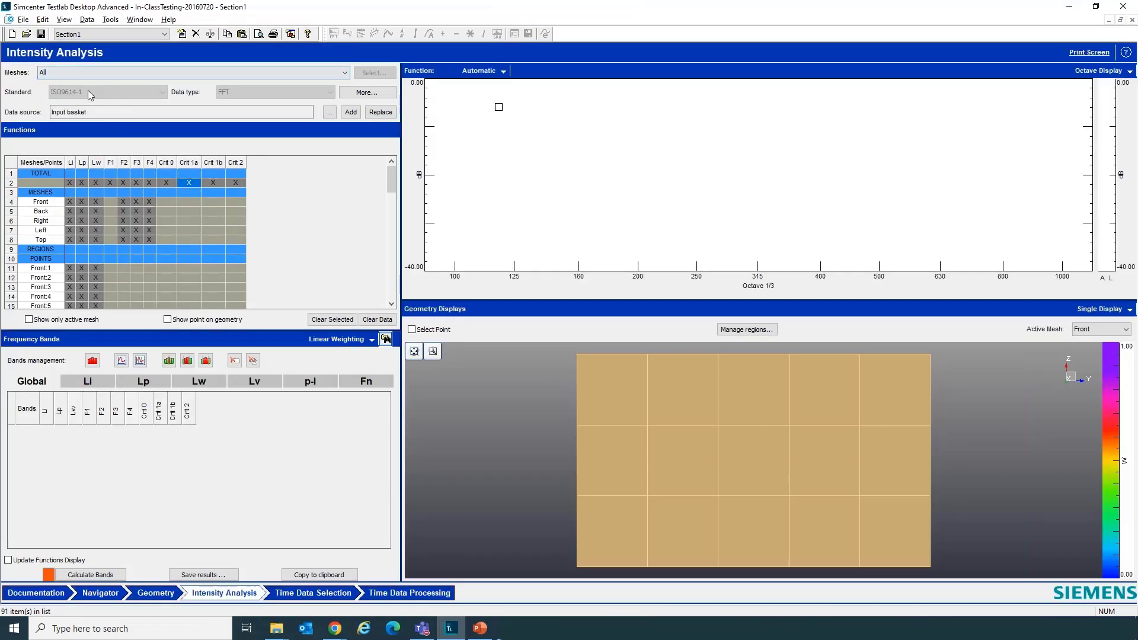
left_click(379, 112)
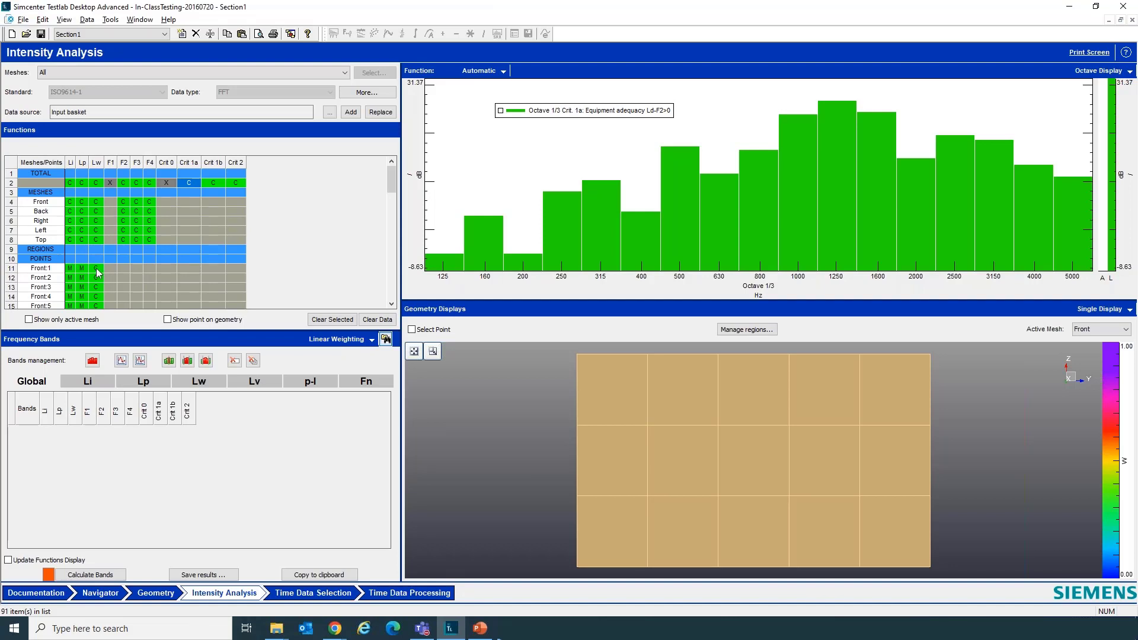
scroll(53, 275, "down", 3)
scroll(52, 273, "down", 8)
scroll(53, 302, "down", 2)
scroll(54, 284, "up", 13)
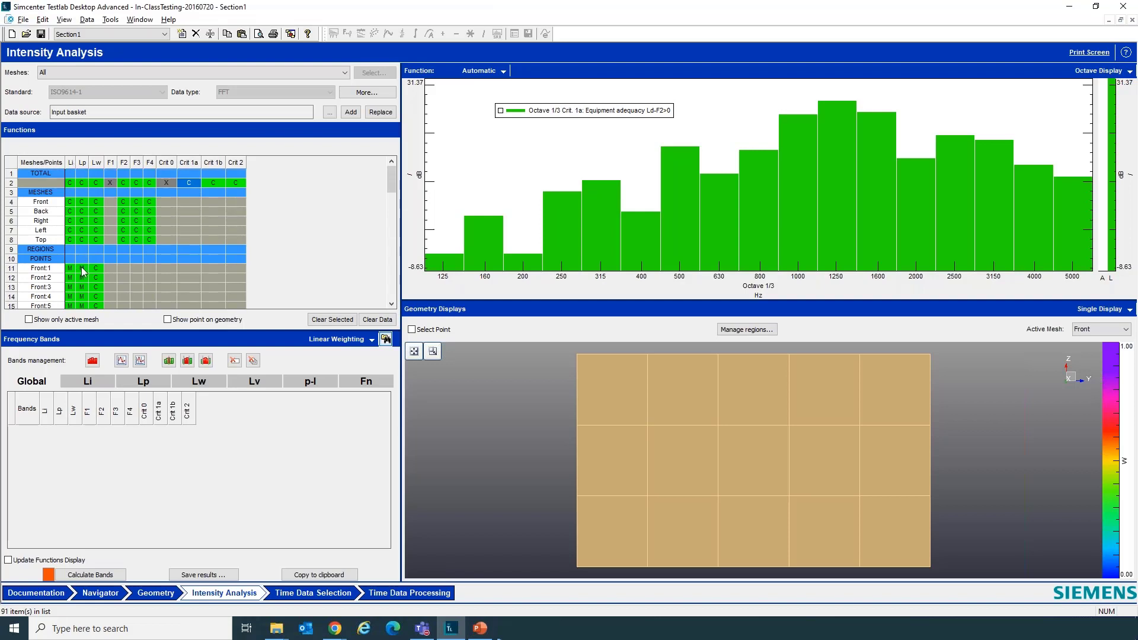
- Display the sound power (Lw) spectra of point Front:1 and of the Front, Back, Right and Left meshes in turn
left_click(97, 269)
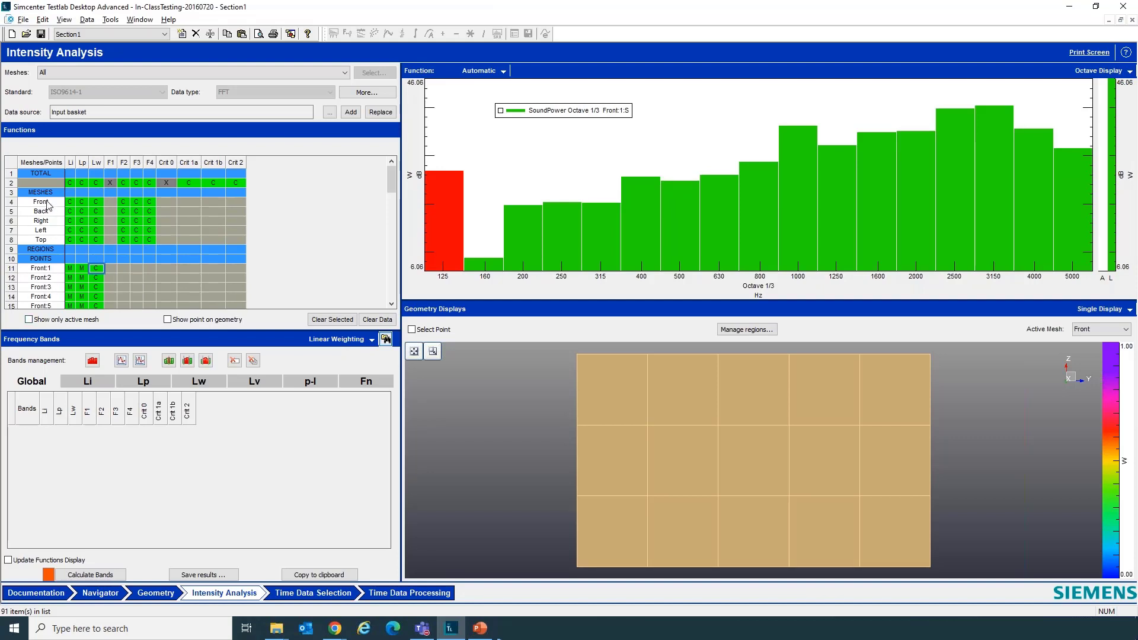
left_click(98, 202)
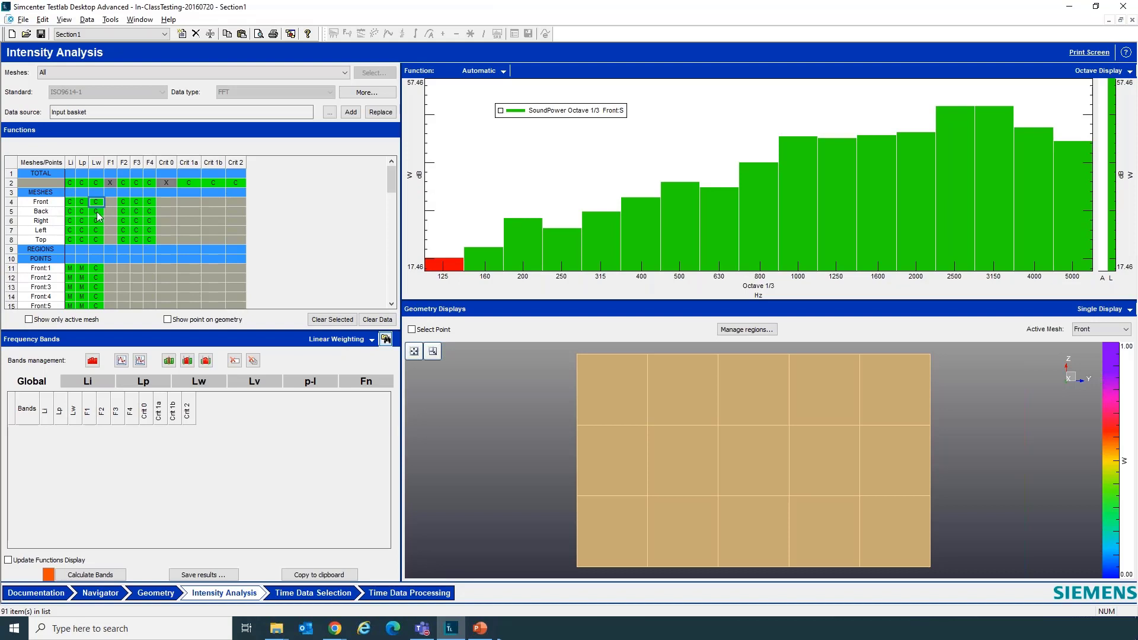
left_click(98, 212)
left_click(98, 221)
left_click(98, 231)
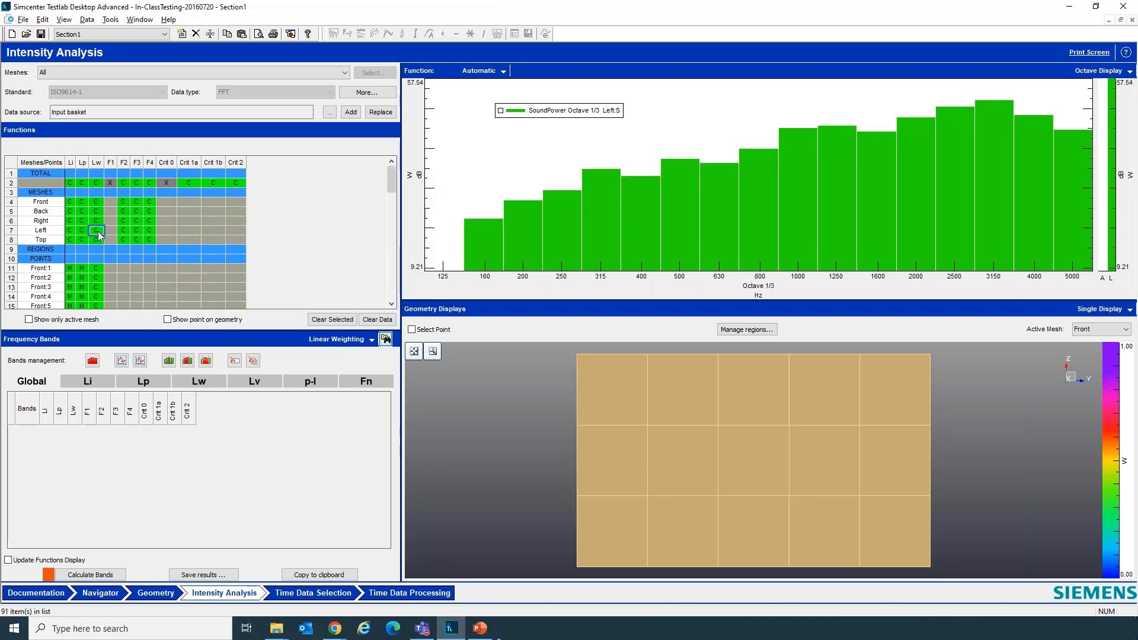
left_click(98, 202)
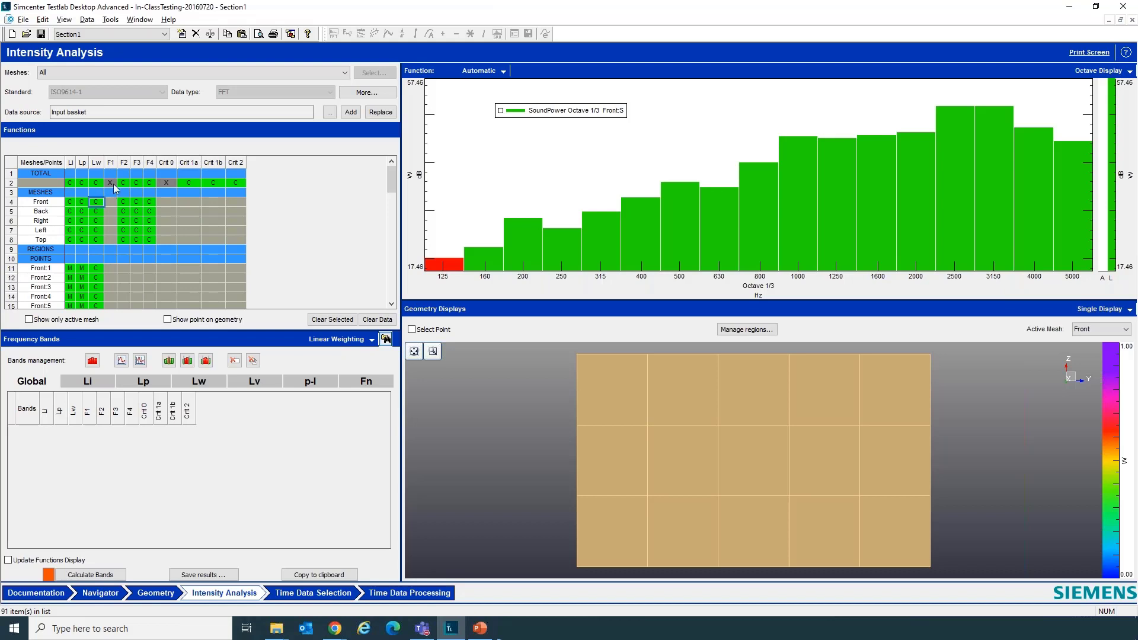
- Examine the total Crit 1a equipment adequacy and Crit 2 array density functions
left_click(190, 186)
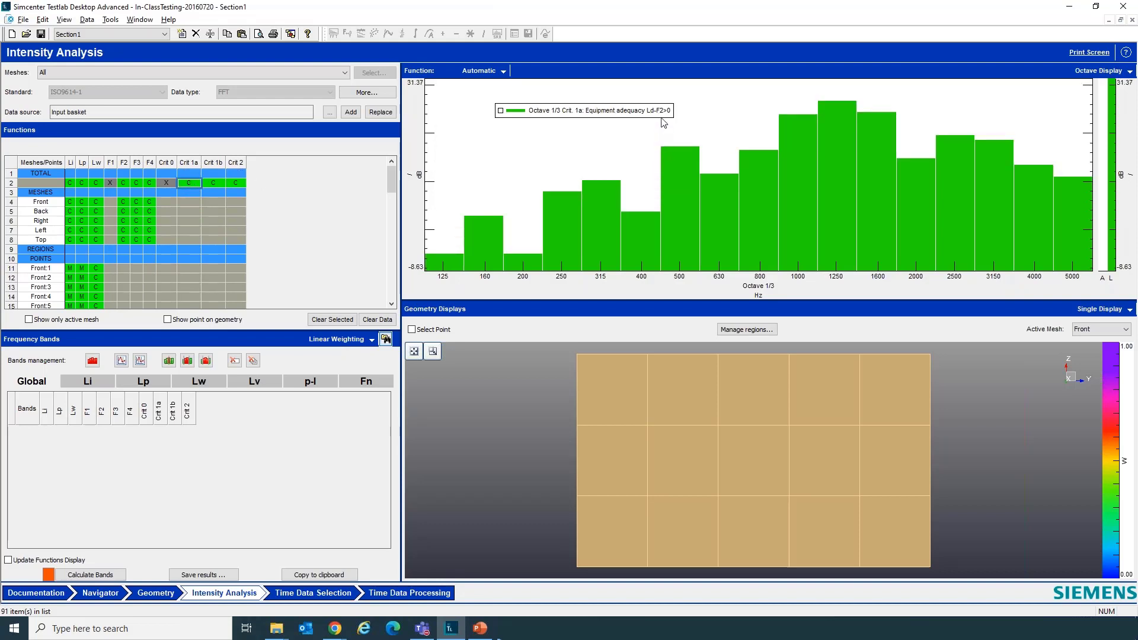
left_click(234, 182)
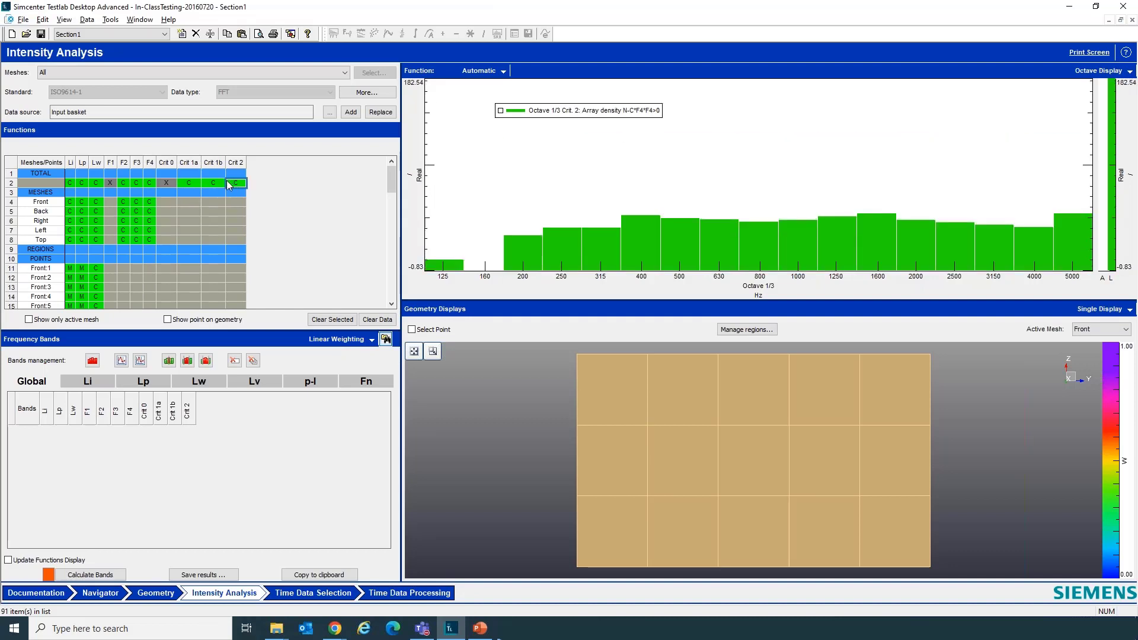
left_click(181, 184)
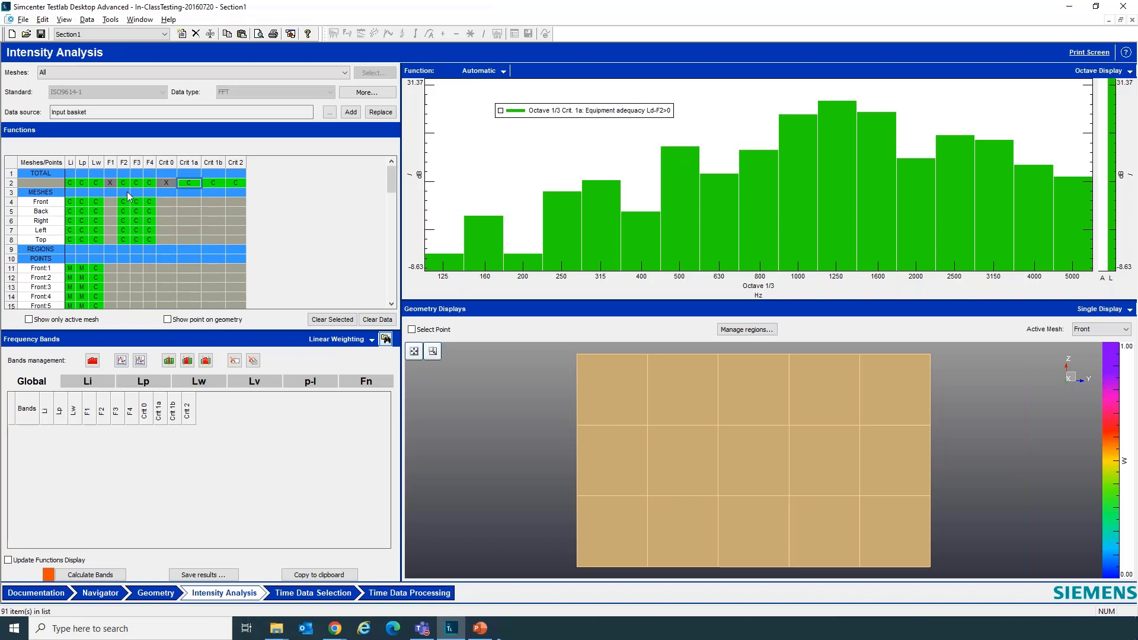
- Compare the sound power (Lw) spectra of points Back:6 and Back:7, checking the 125 Hz band of Back:6
scroll(130, 196, "down", 6)
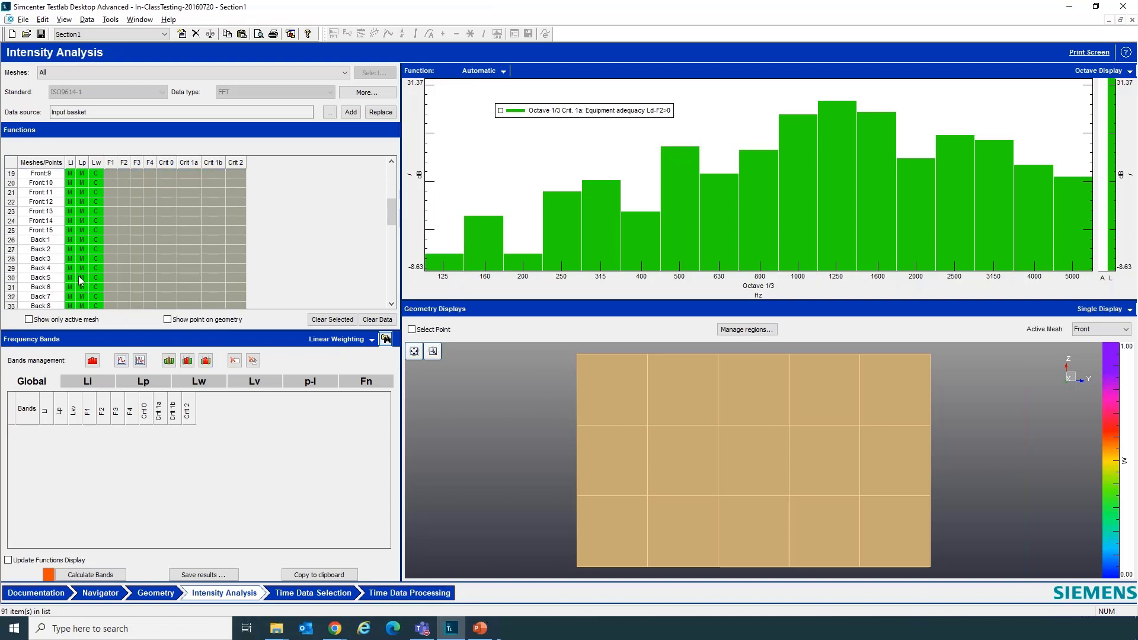
left_click(82, 287)
left_click(89, 296)
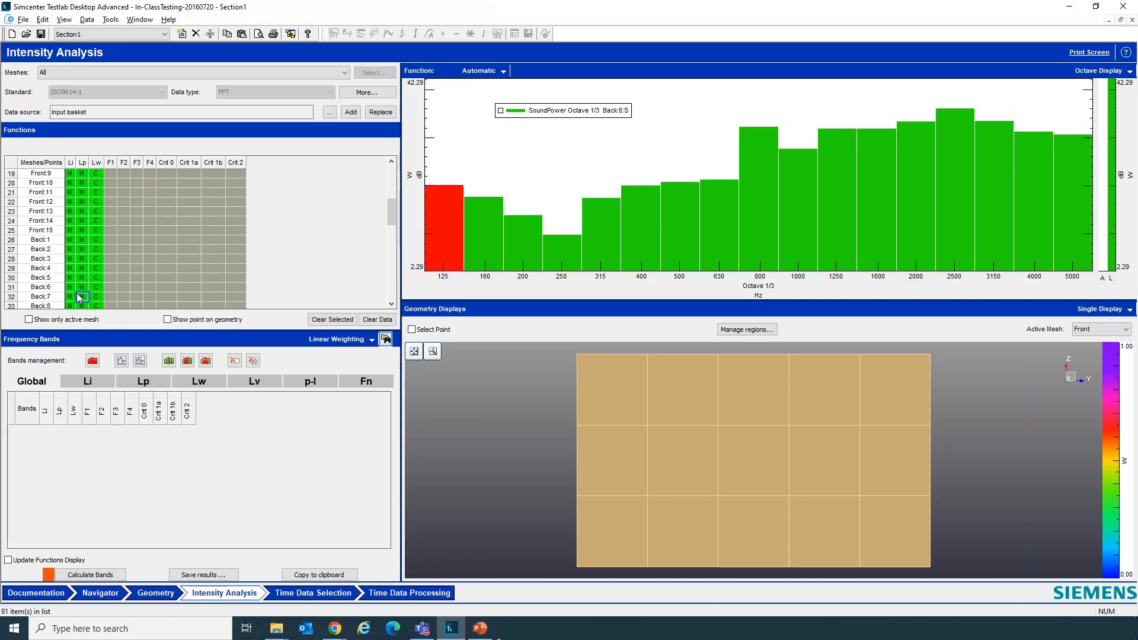
left_click(95, 298)
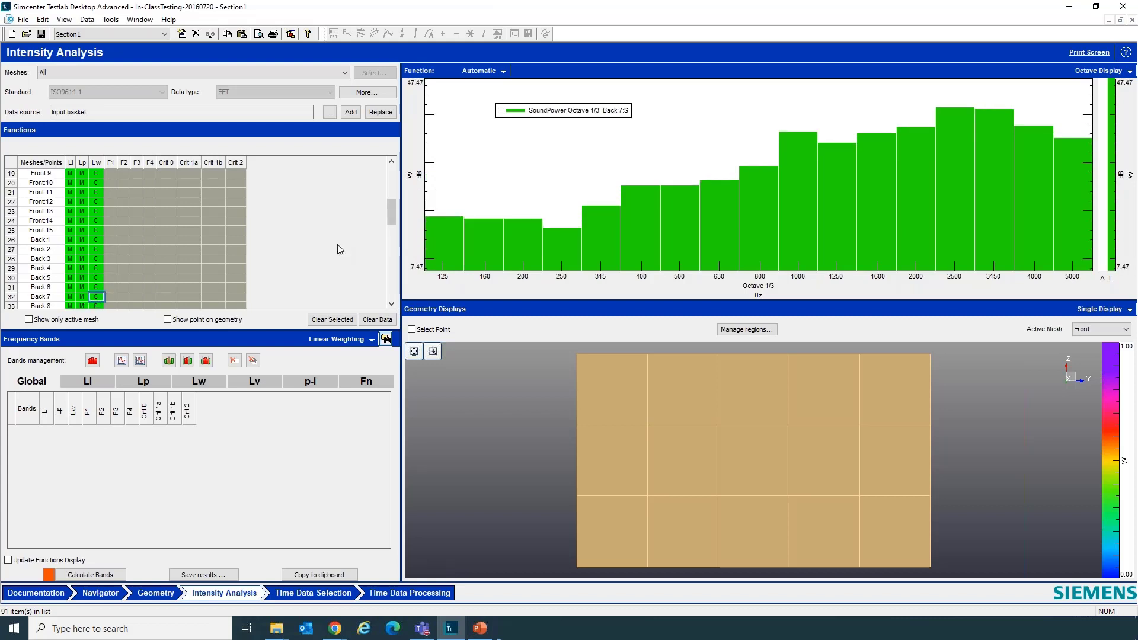
left_click(96, 286)
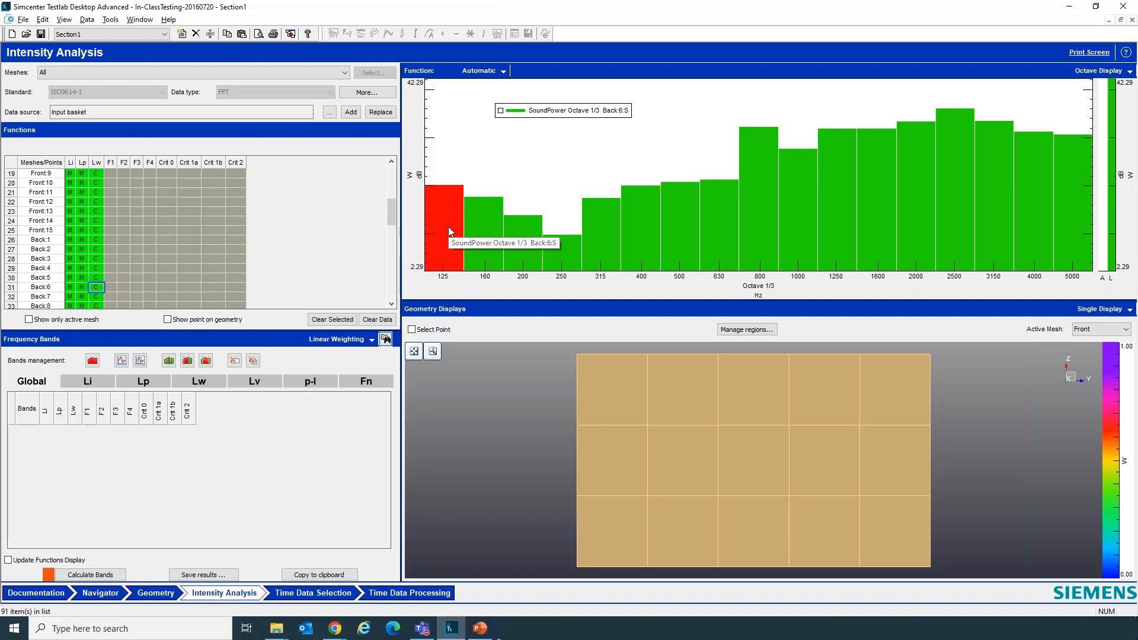
- Add the 1/3-octave frequency bands, including the overall 63 - 3150 Hz band, to the Frequency Bands table
left_click(93, 360)
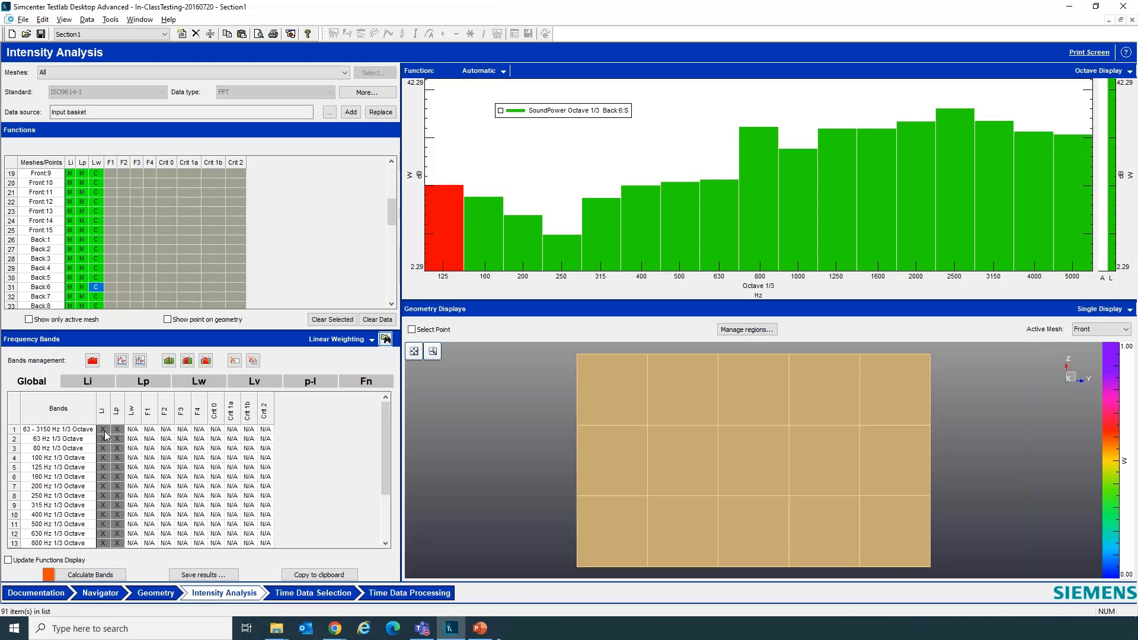
- Calculate the frequency bands and map the sound power (Lw) of the 63 - 3150 Hz band onto the 3D geometry
left_click(101, 575)
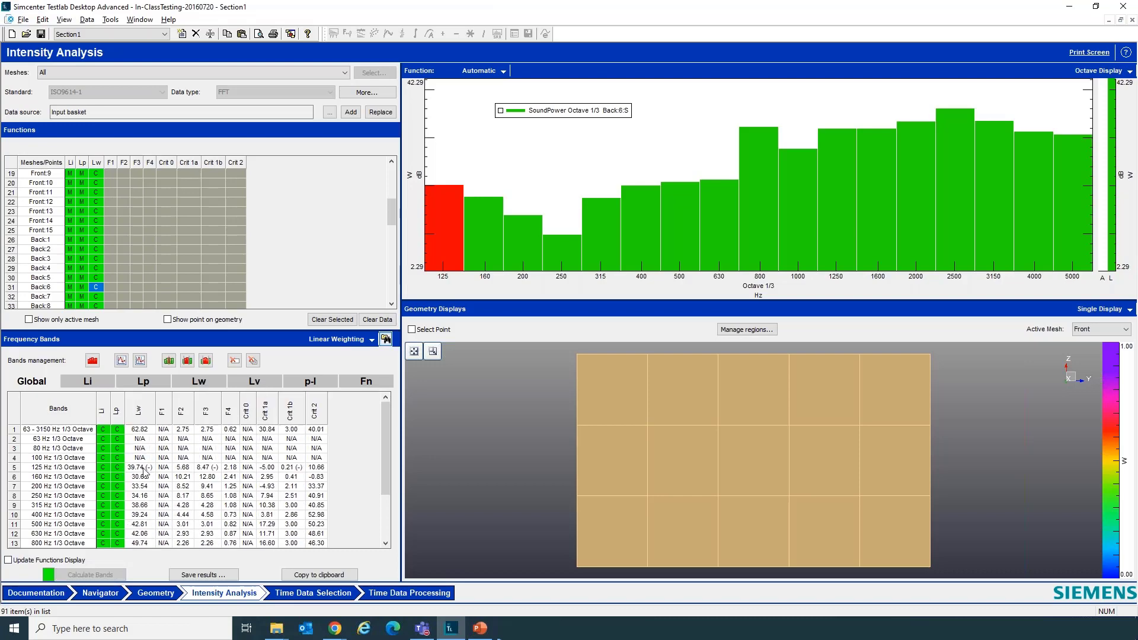
left_click(143, 430)
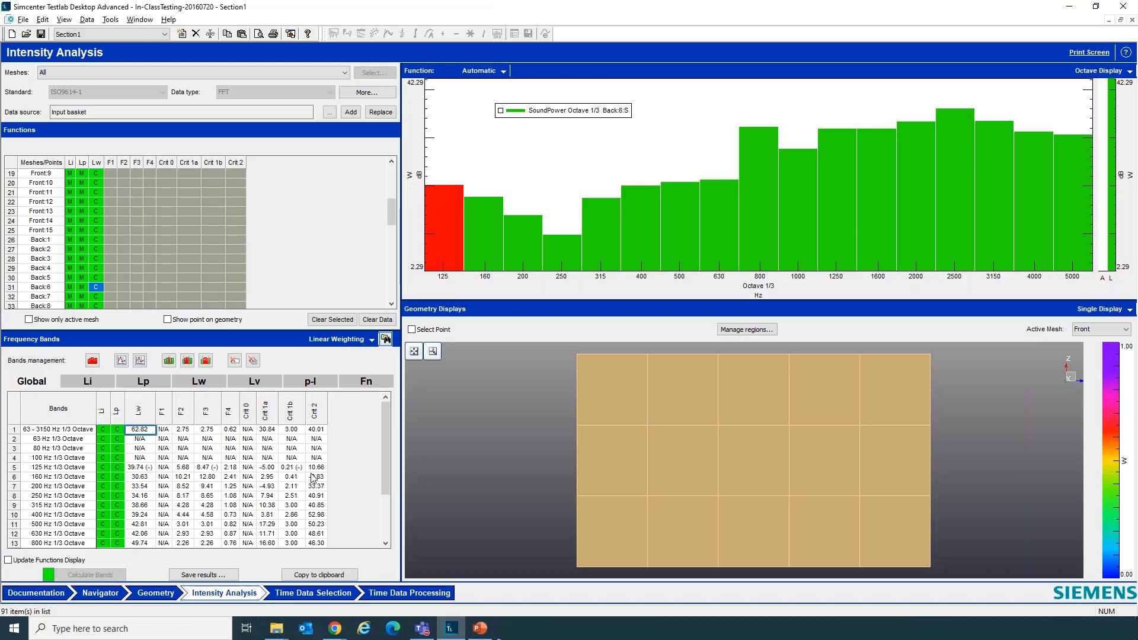
left_click_drag(728, 490, 639, 525)
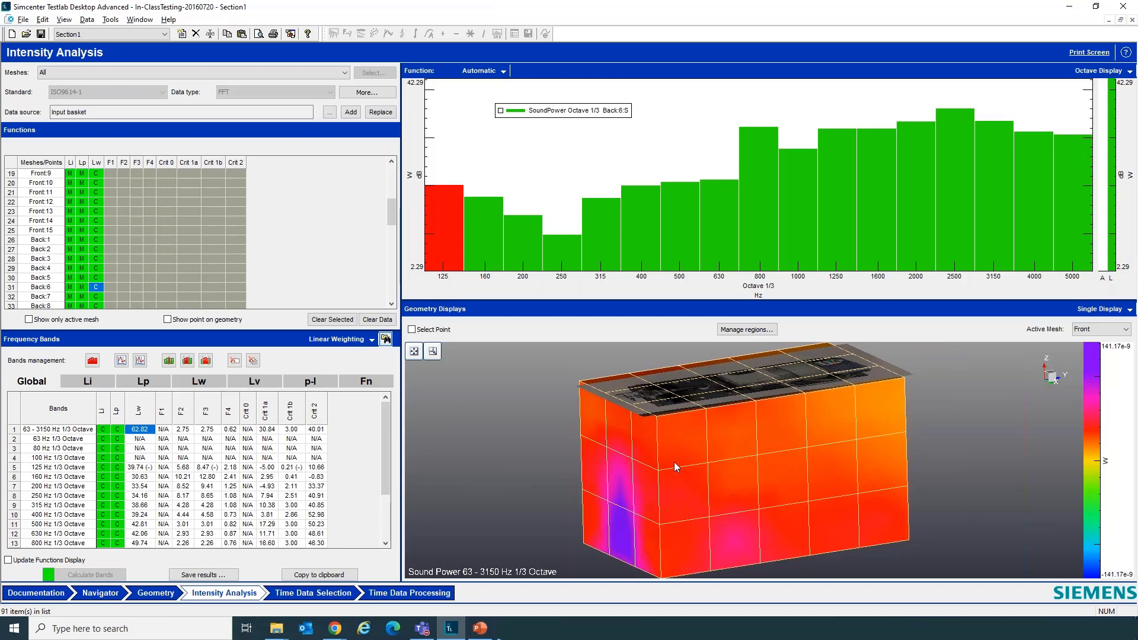
left_click_drag(733, 459, 742, 452)
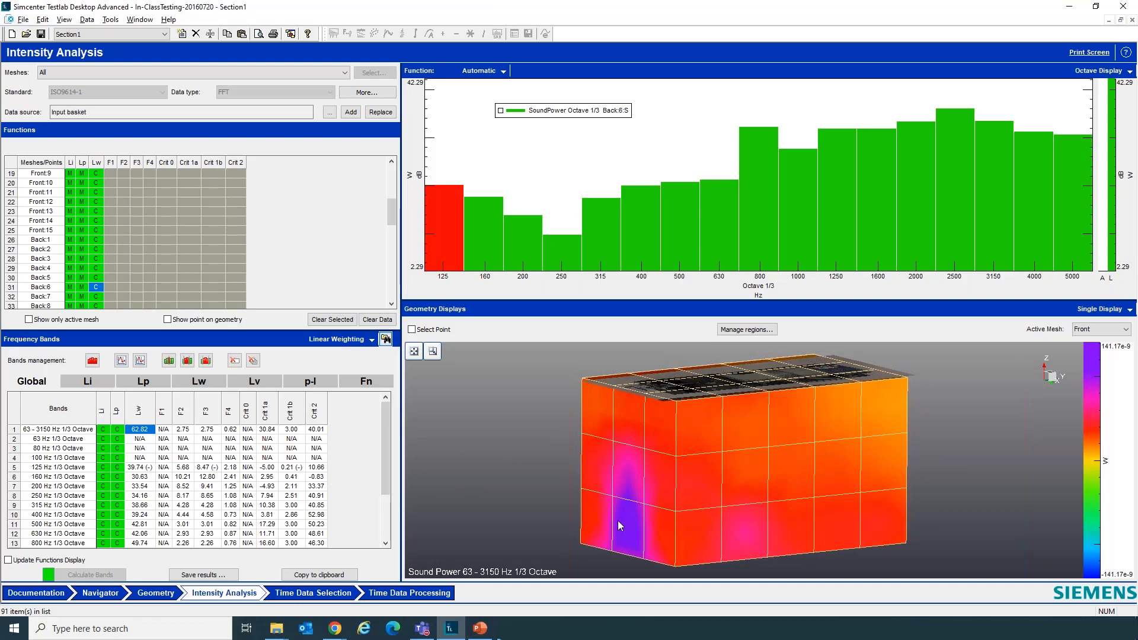
left_click_drag(744, 489, 785, 460)
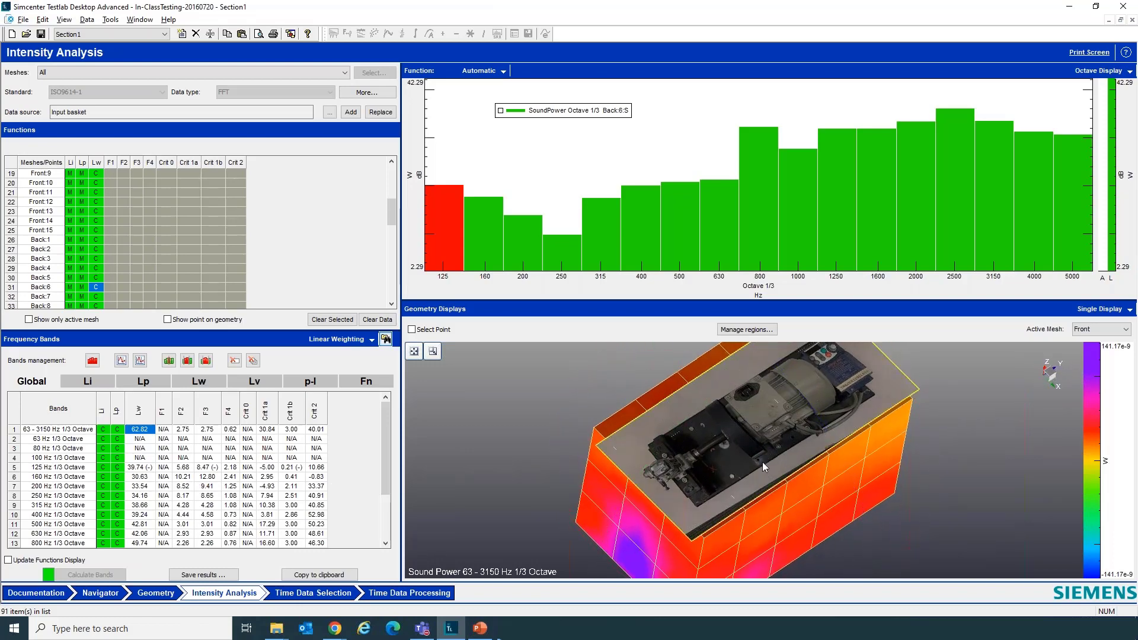
left_click_drag(829, 517, 816, 427)
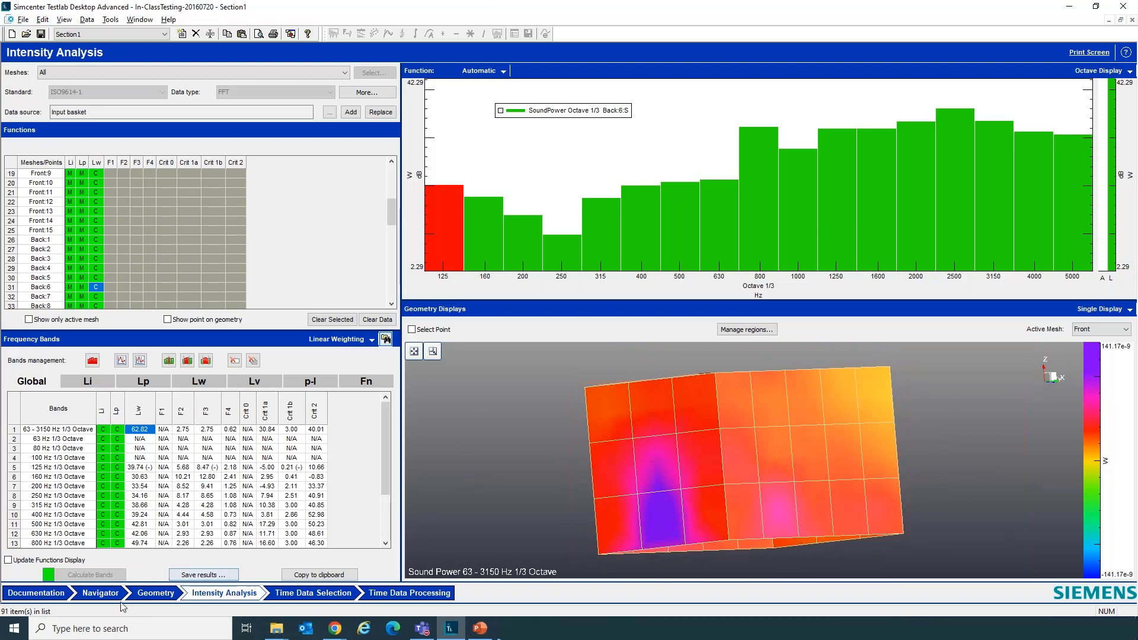
- Browse the Calculated 2D functions of SI Results-AWeighting in the Navigator, from the criteria spectra through the SoundPower functions per point, surface and total
left_click(99, 594)
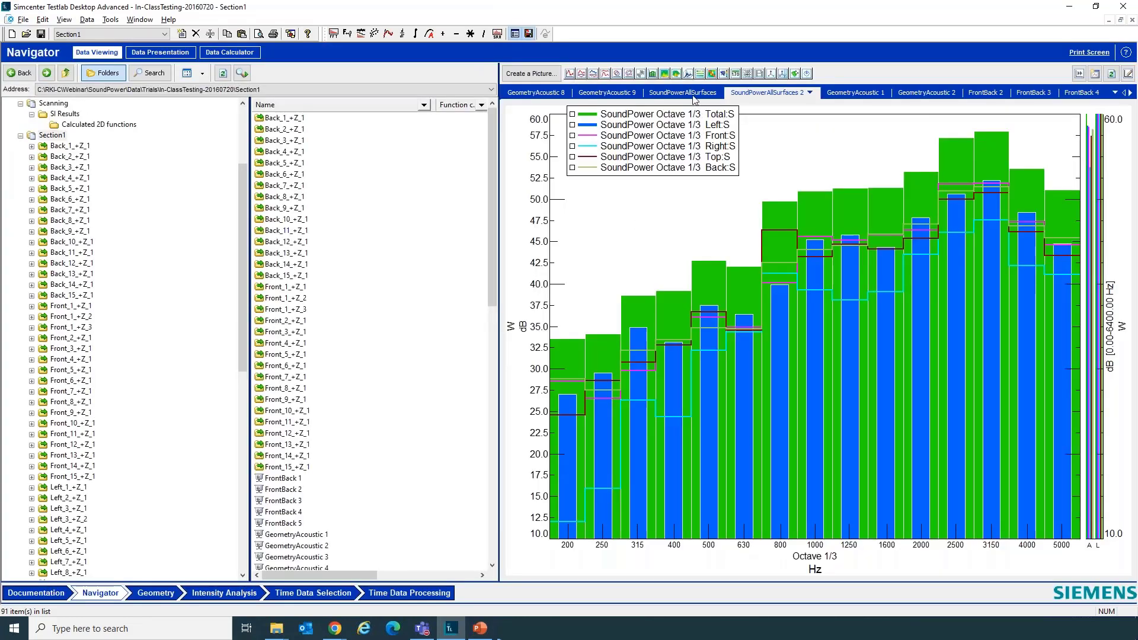
mouse_move(249, 262)
left_mouse_down()
mouse_move(235, 263)
mouse_move(227, 391)
left_mouse_up()
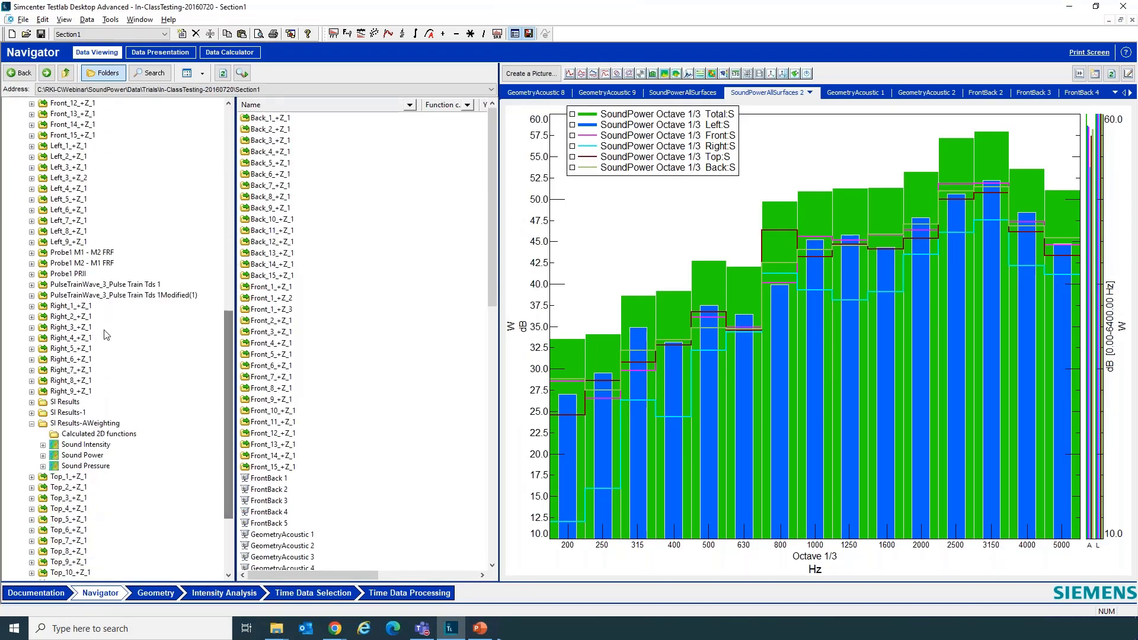
left_click(121, 437)
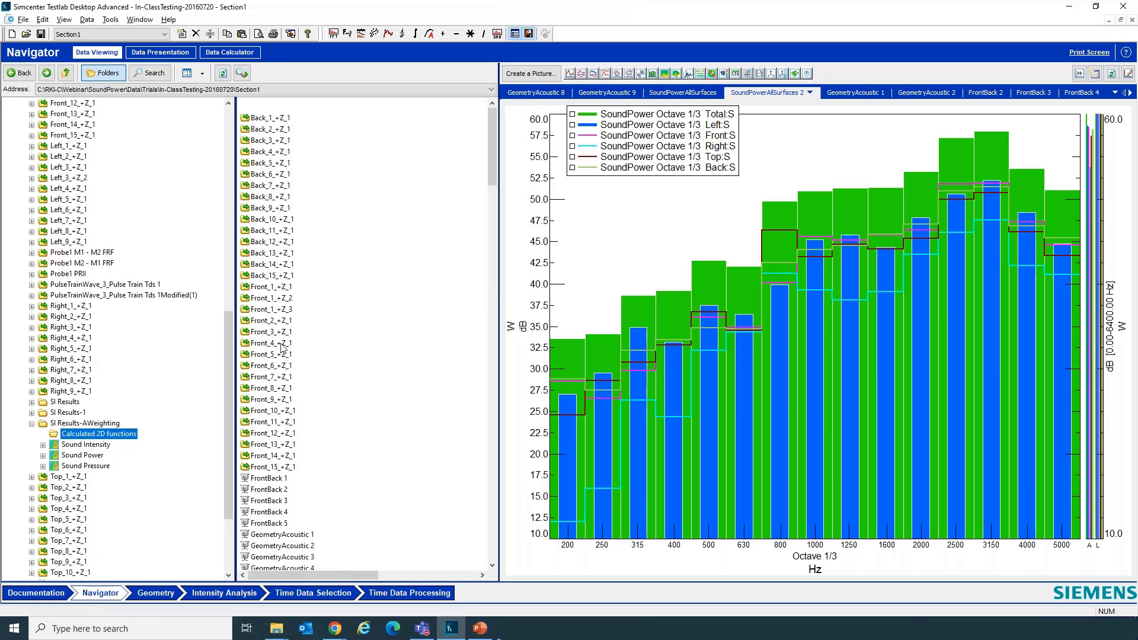
scroll(320, 360, "down", 20)
scroll(320, 360, "down", 8)
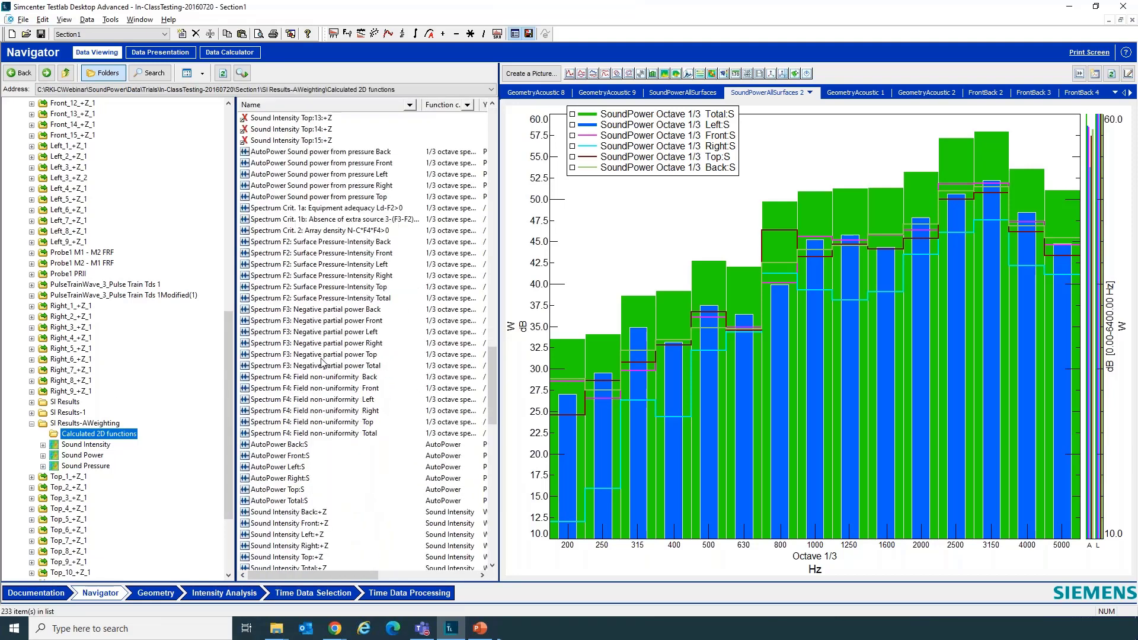
scroll(315, 273, "down", 2)
left_click_drag(314, 574, 261, 575)
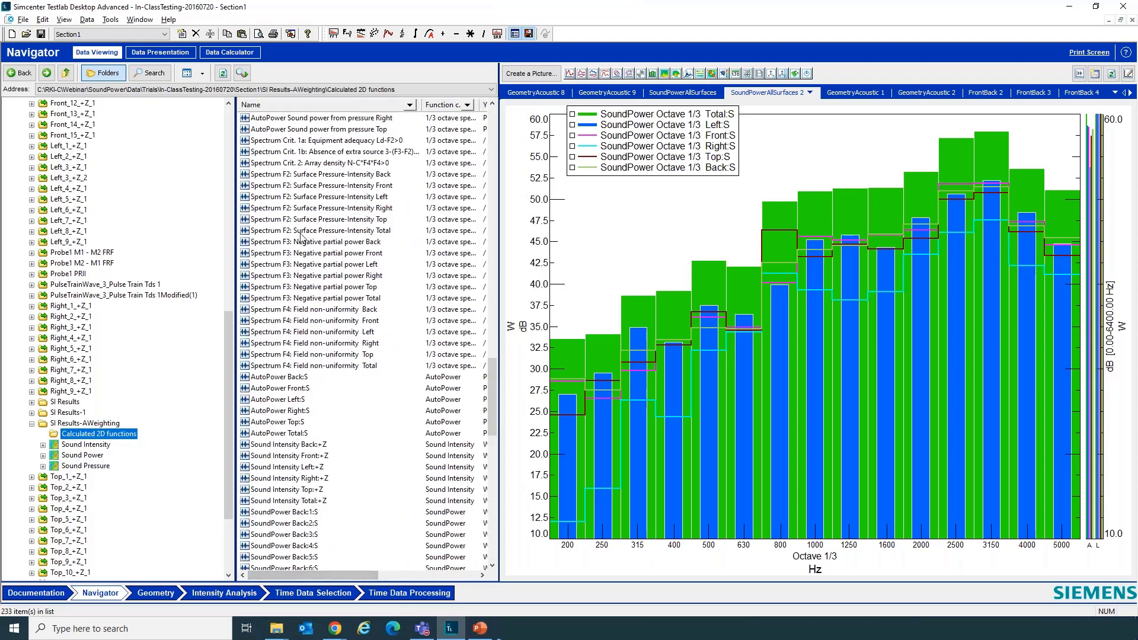
scroll(318, 302, "down", 3)
scroll(319, 302, "down", 4)
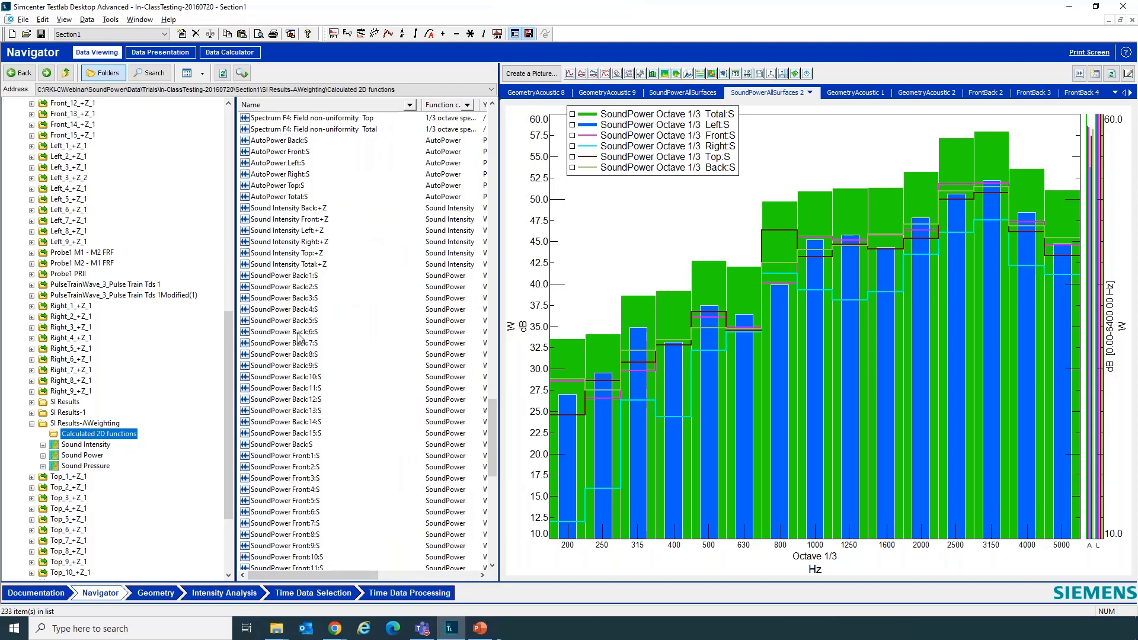
left_click(295, 446)
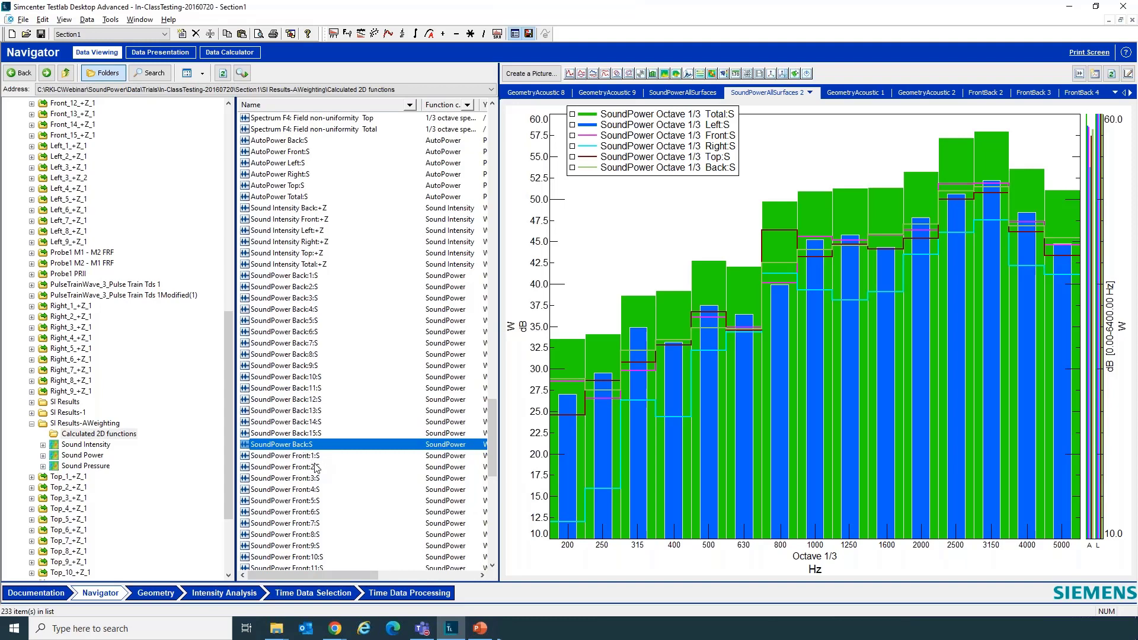
scroll(317, 474, "down", 14)
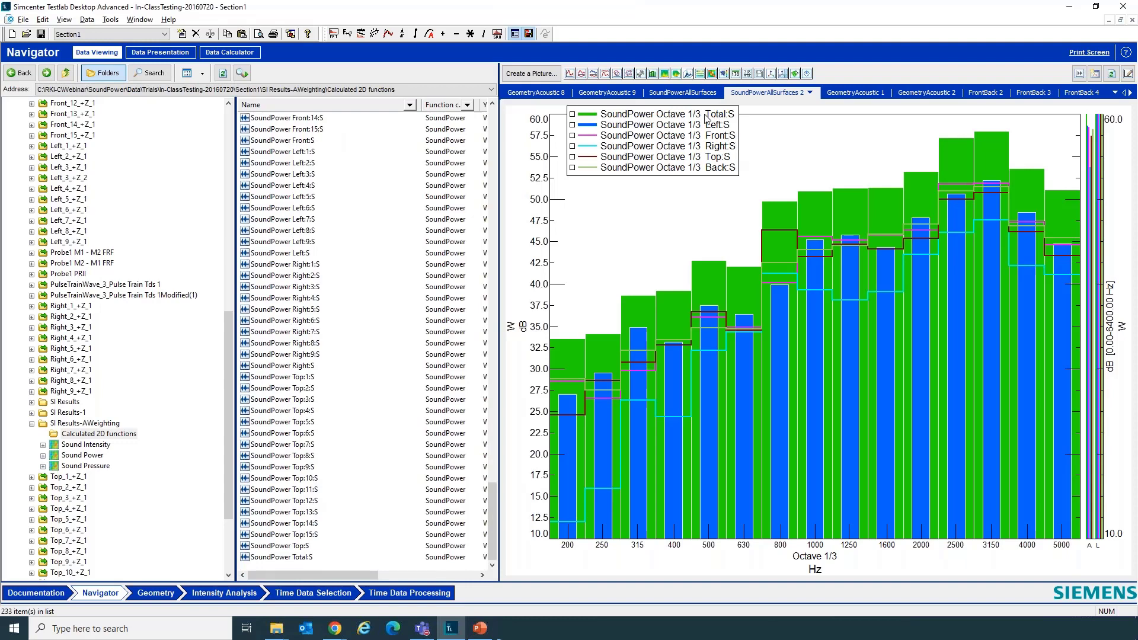
left_click(864, 207)
left_click(727, 128)
- Display the Sound Power (A) 2000 Hz 1/3 Octave result from SI Results-AWeighting in the GeometryAcoustic 9 picture
left_click(89, 455)
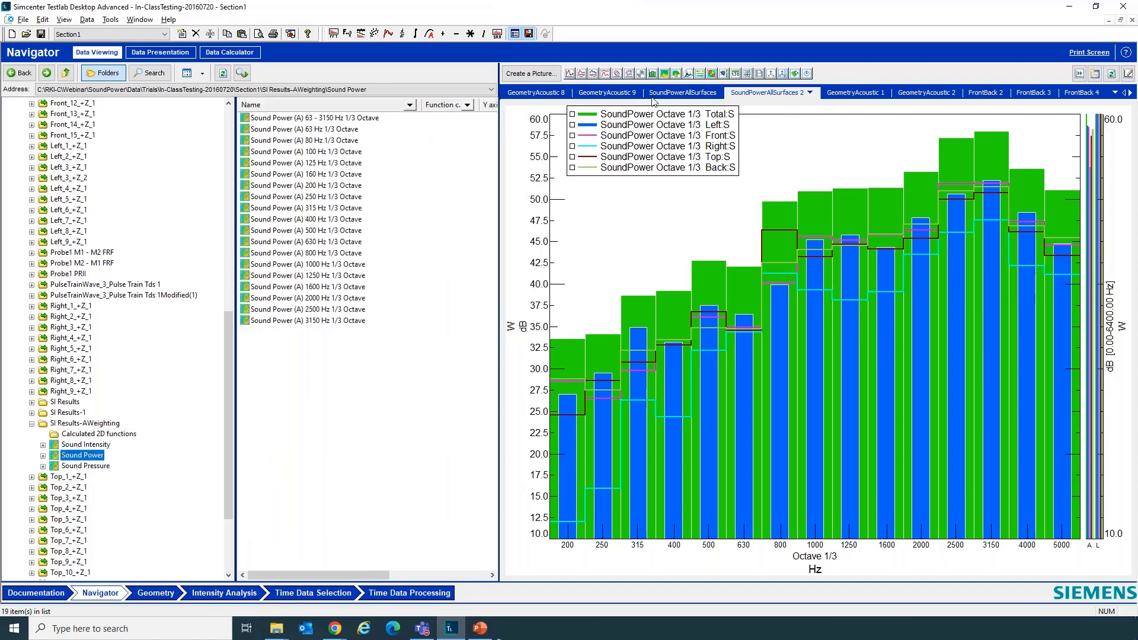
left_click(618, 96)
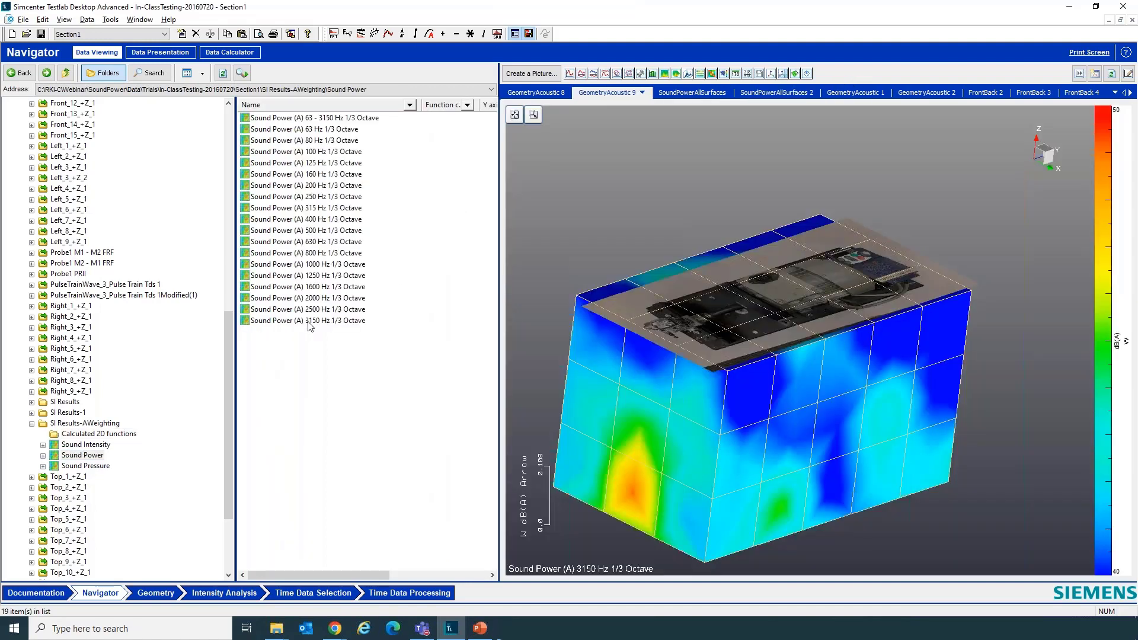
left_click_drag(320, 298, 613, 415)
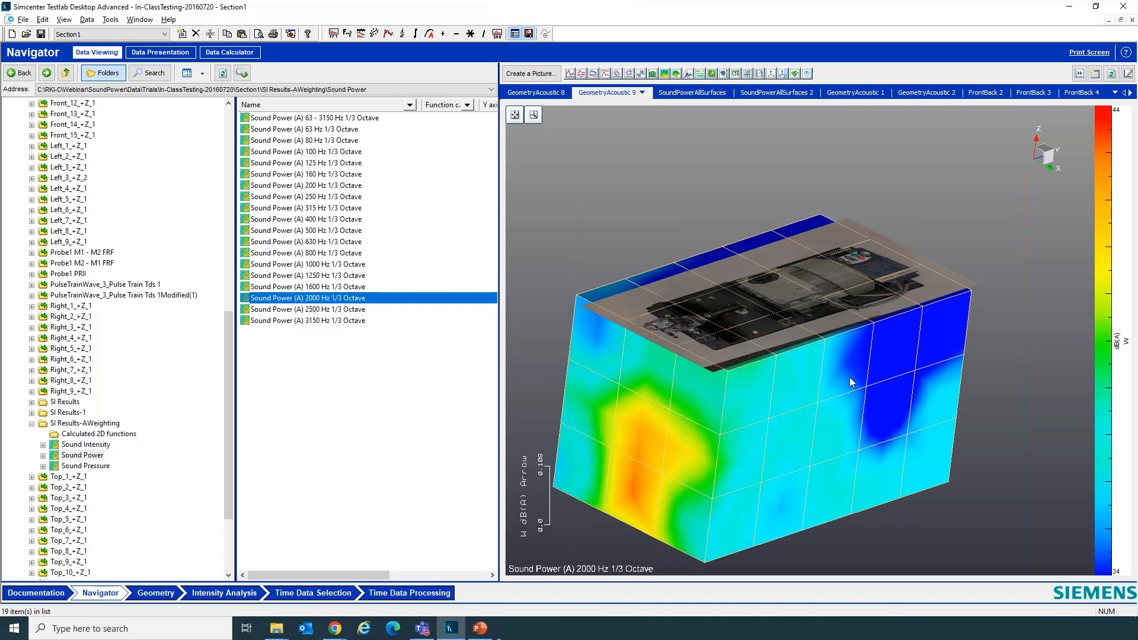
- Examine the acoustic mesh geometry with its photos and component table
left_click(156, 593)
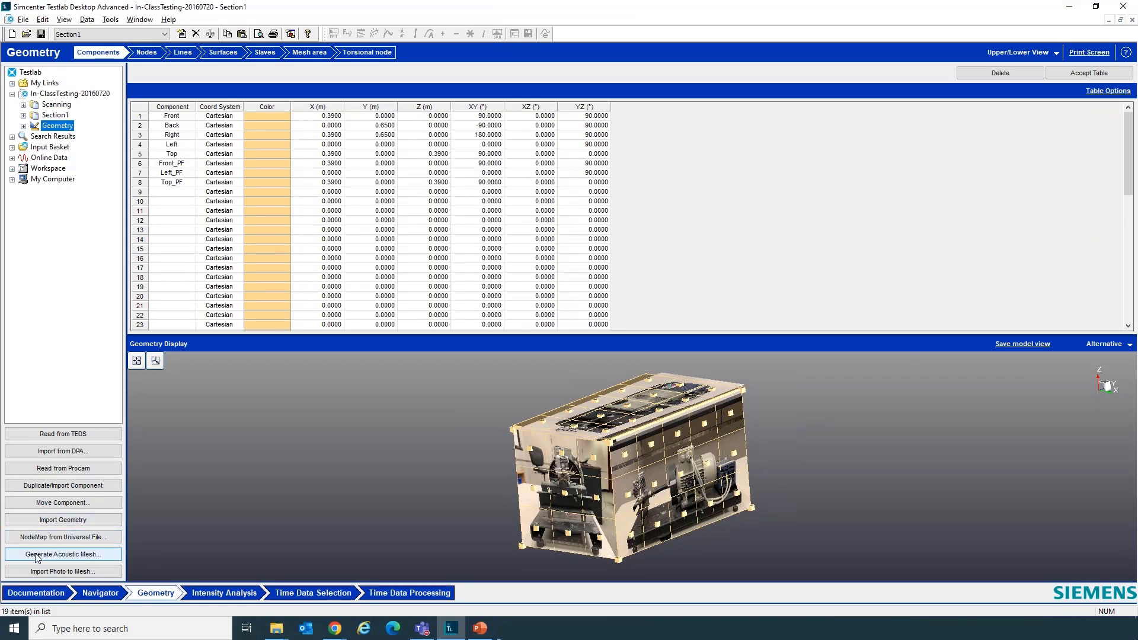
left_click(682, 519)
mouse_move(682, 518)
left_mouse_down()
mouse_move(663, 528)
mouse_move(690, 535)
mouse_move(653, 521)
mouse_move(680, 509)
mouse_move(663, 506)
left_mouse_up()
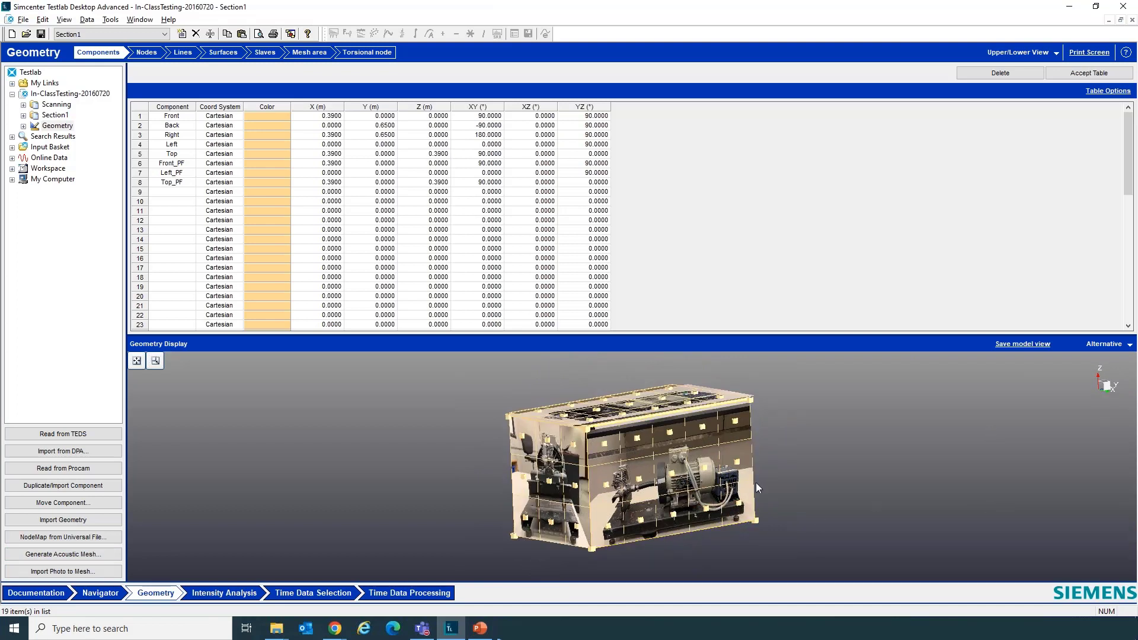
- Return to the Navigator and examine the 2000 Hz sound power map on the Left and Front surfaces in GeometryAcoustic 1
left_click(98, 594)
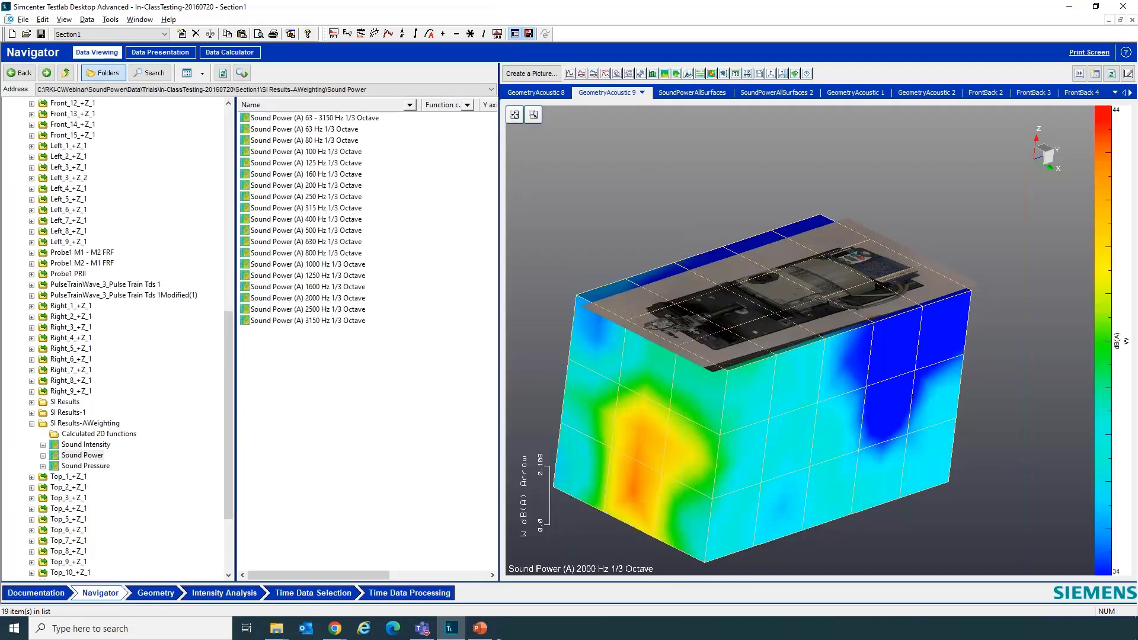
left_click(855, 94)
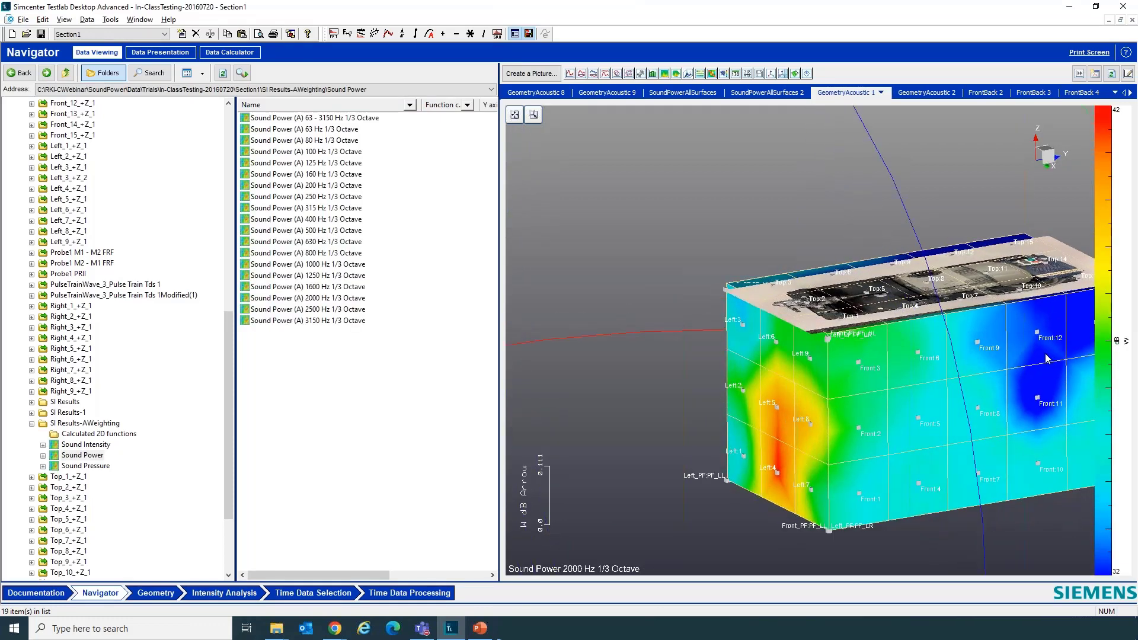
left_click_drag(1046, 358, 921, 373)
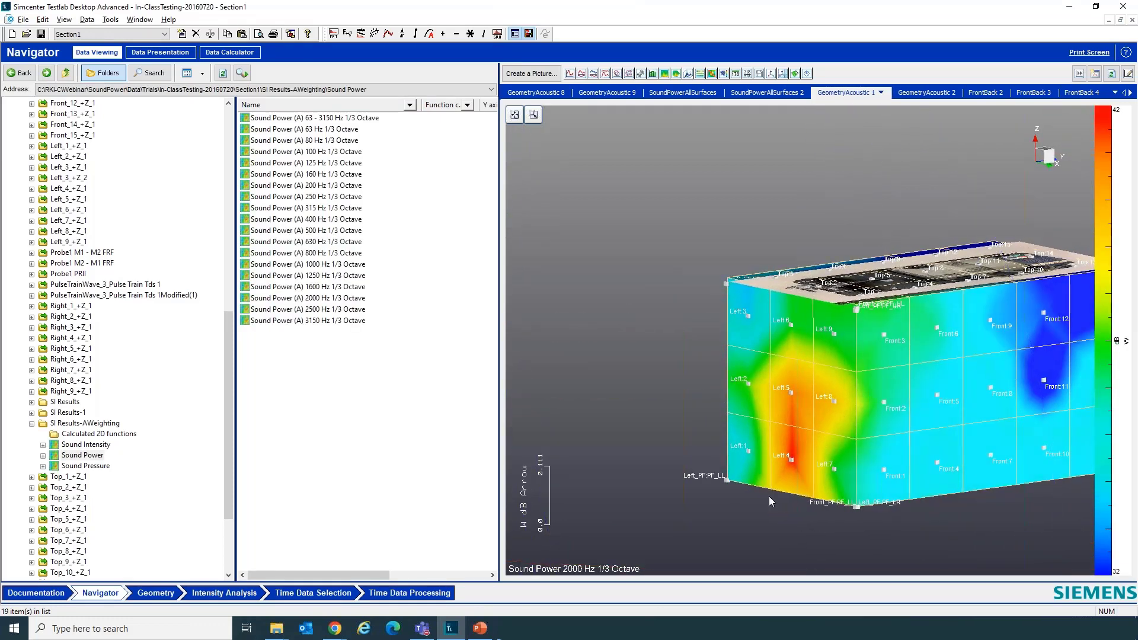
left_click_drag(979, 437, 863, 473)
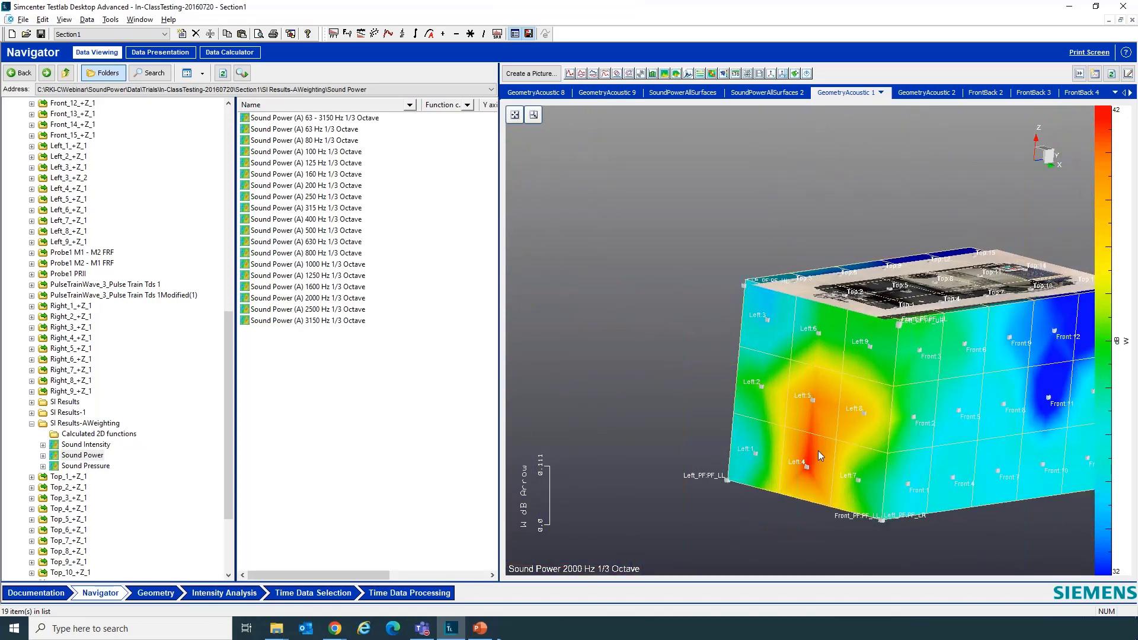
left_click_drag(1004, 432, 830, 372)
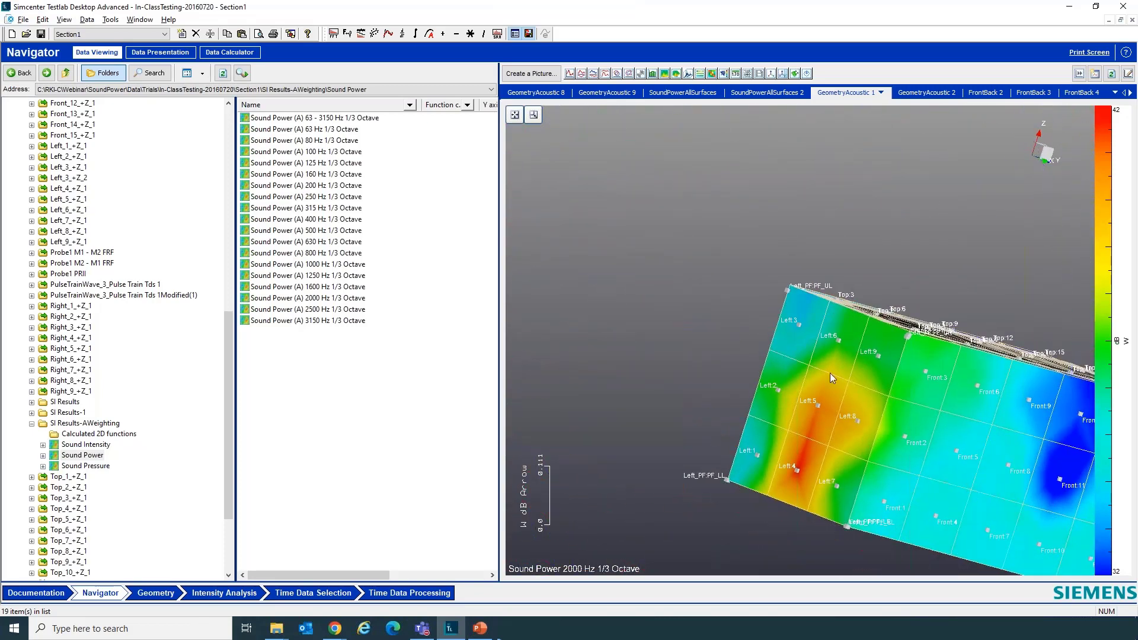
left_click_drag(960, 438, 898, 424)
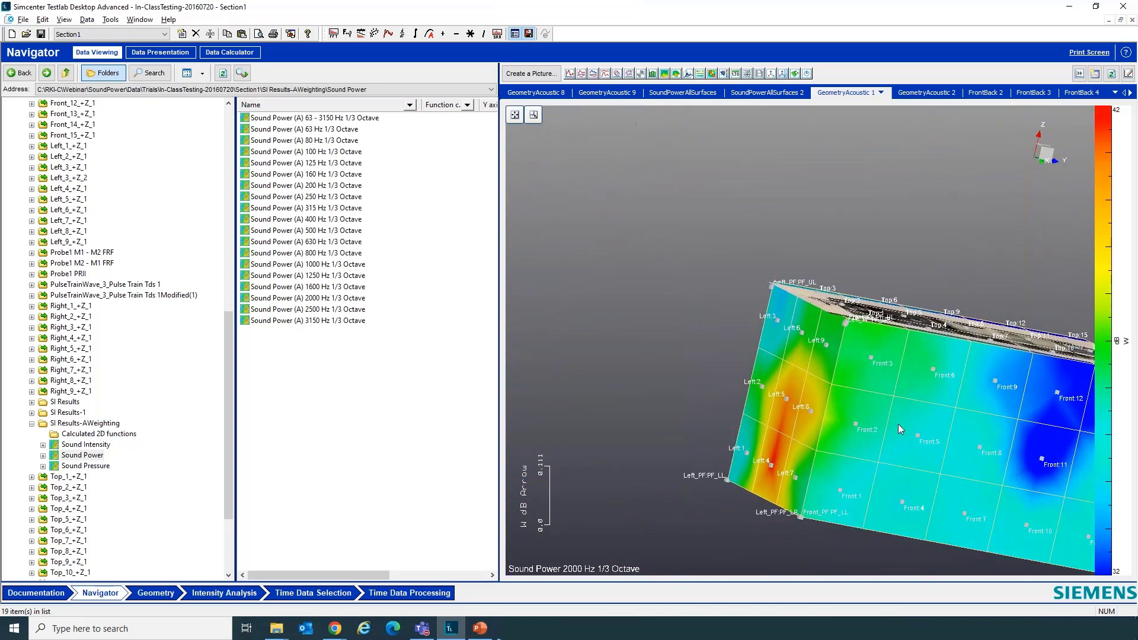
- Switch to the PowerPoint presentation at the Simcenter Soundbrush slide
mouse_move(469, 634)
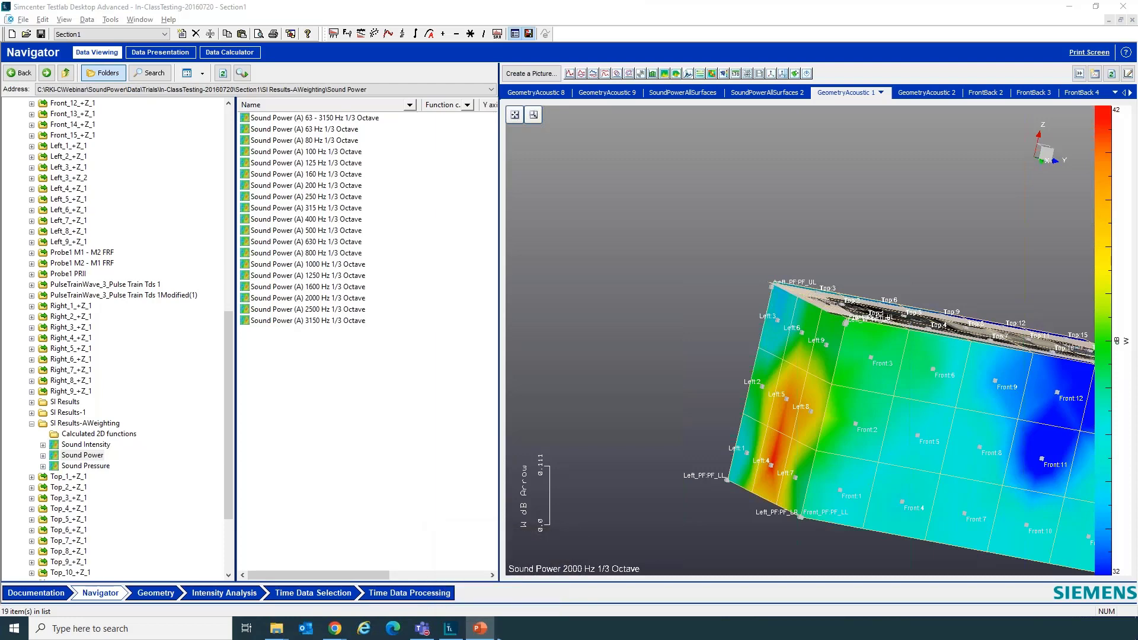
key("alt+Tab")
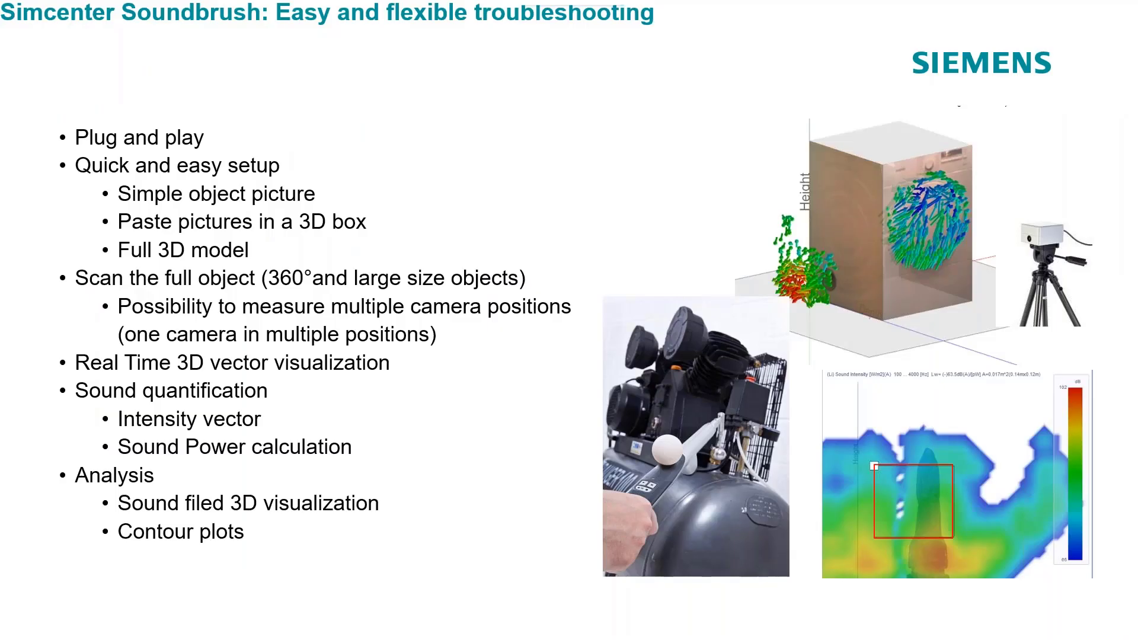